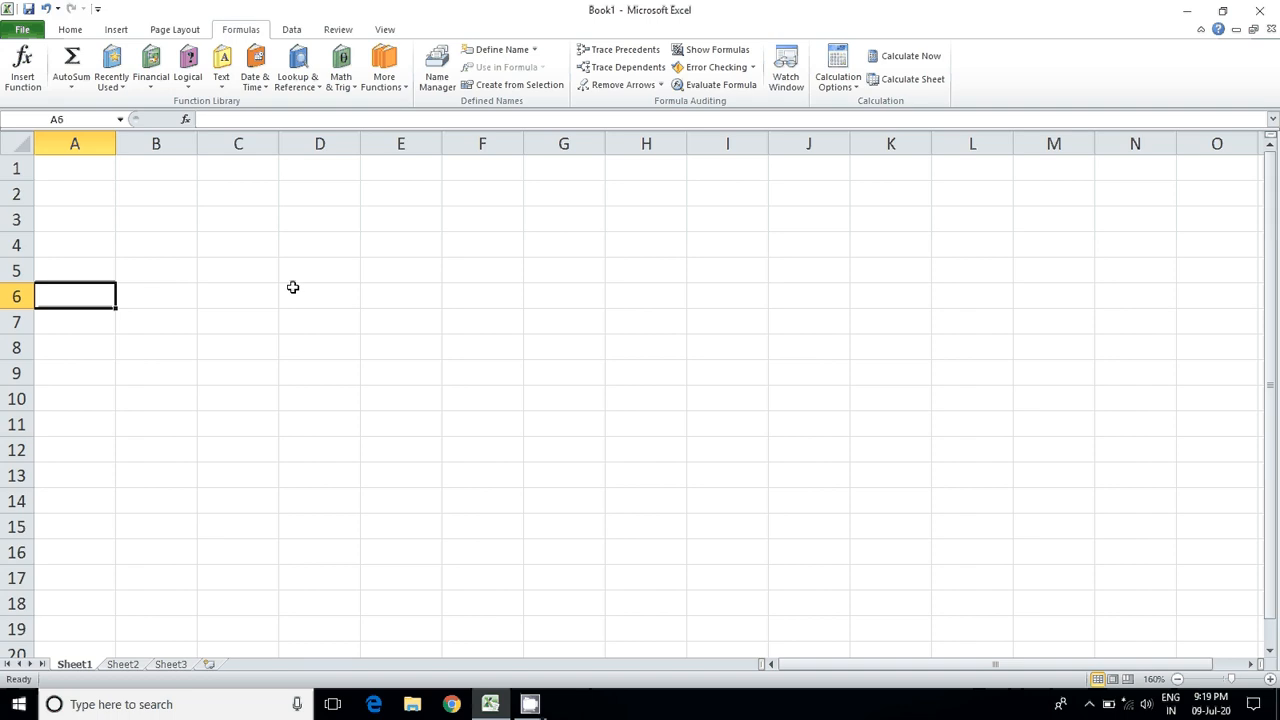
pyautogui.click(258, 163)
pyautogui.moveTo(258, 163); pyautogui.dragTo(238, 472)
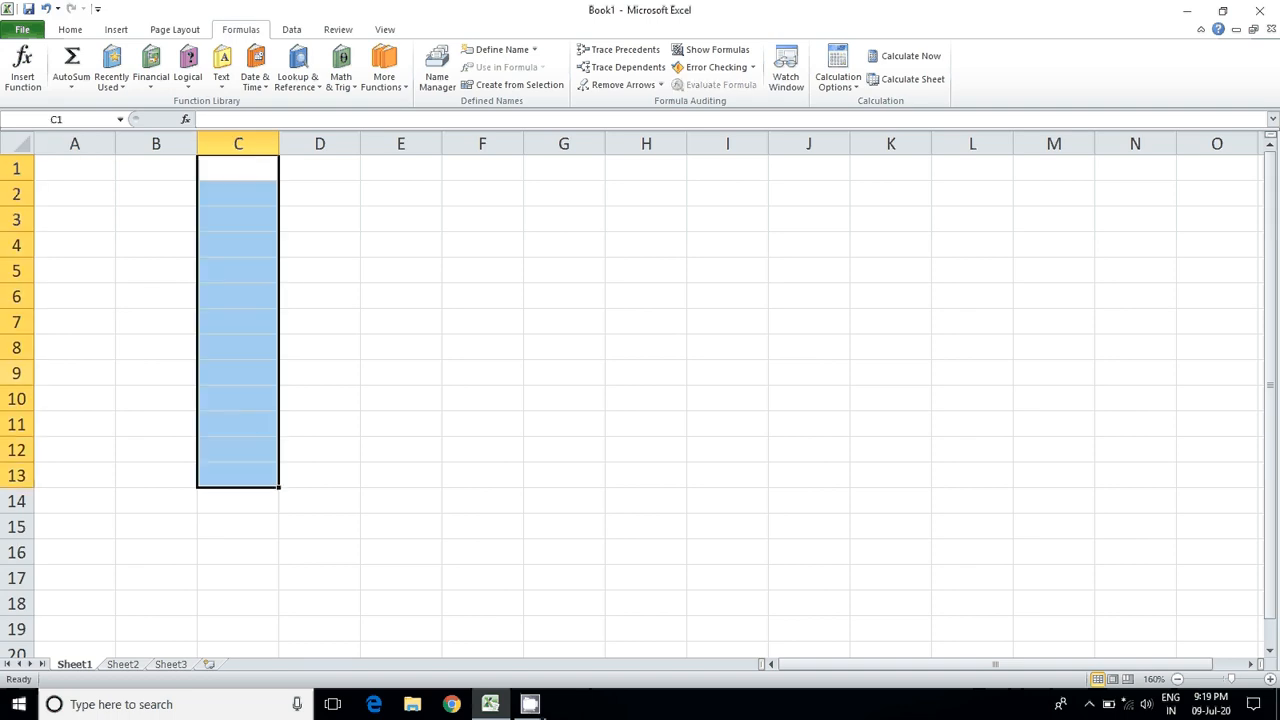
pyautogui.moveTo(40, 342); pyautogui.dragTo(236, 344)
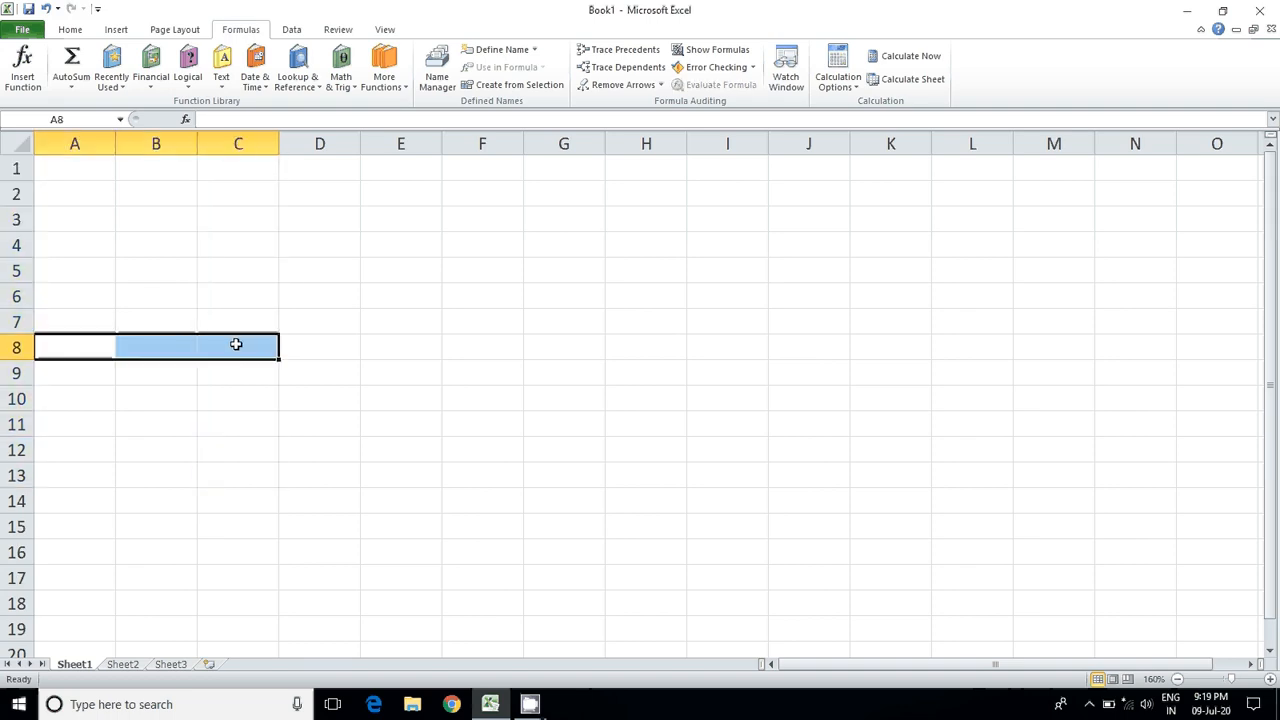
pyautogui.click(310, 322)
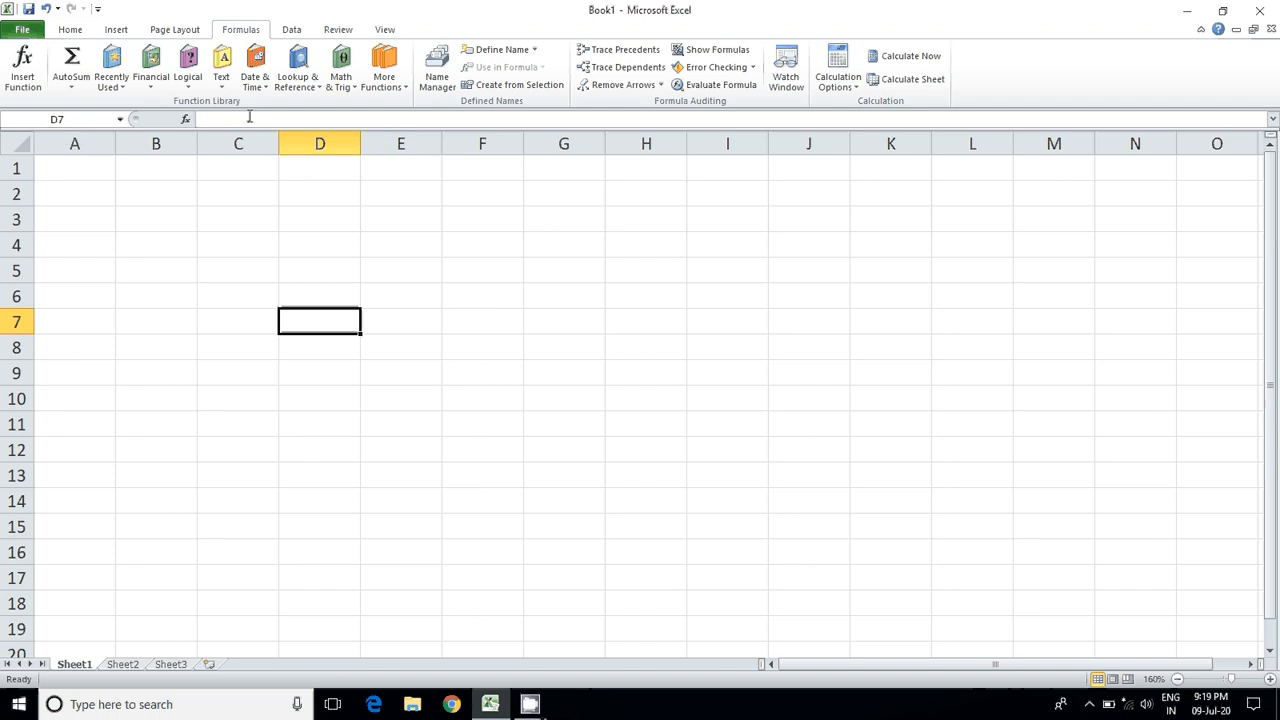
pyautogui.click(561, 353)
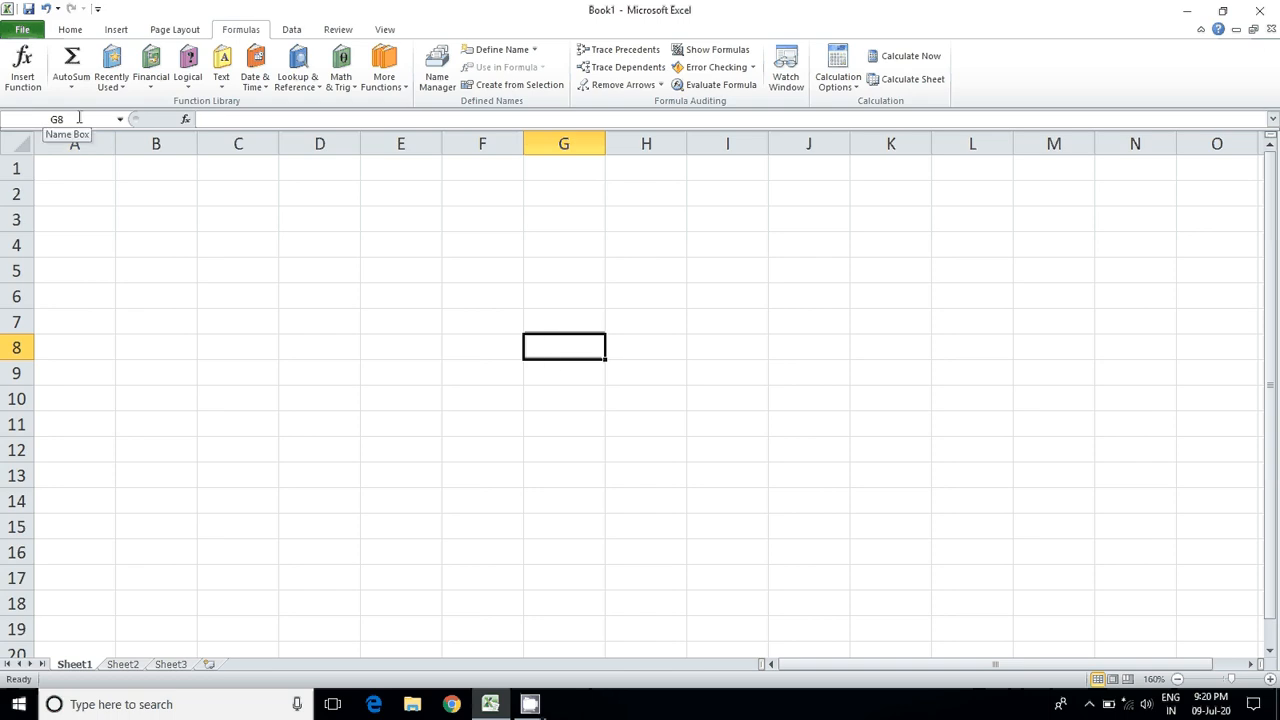
pyautogui.click(169, 399)
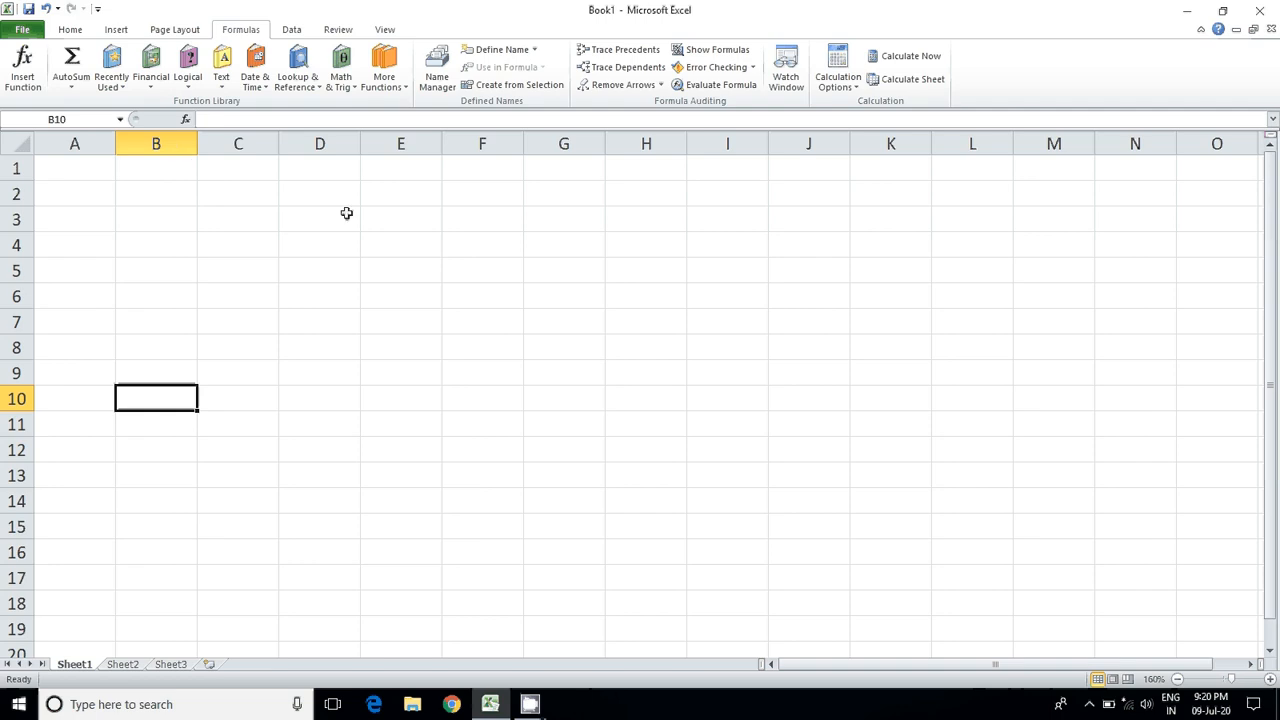
# Step: Enter the absolute reference $D$4 as text in cell D4
pyautogui.click(305, 245)
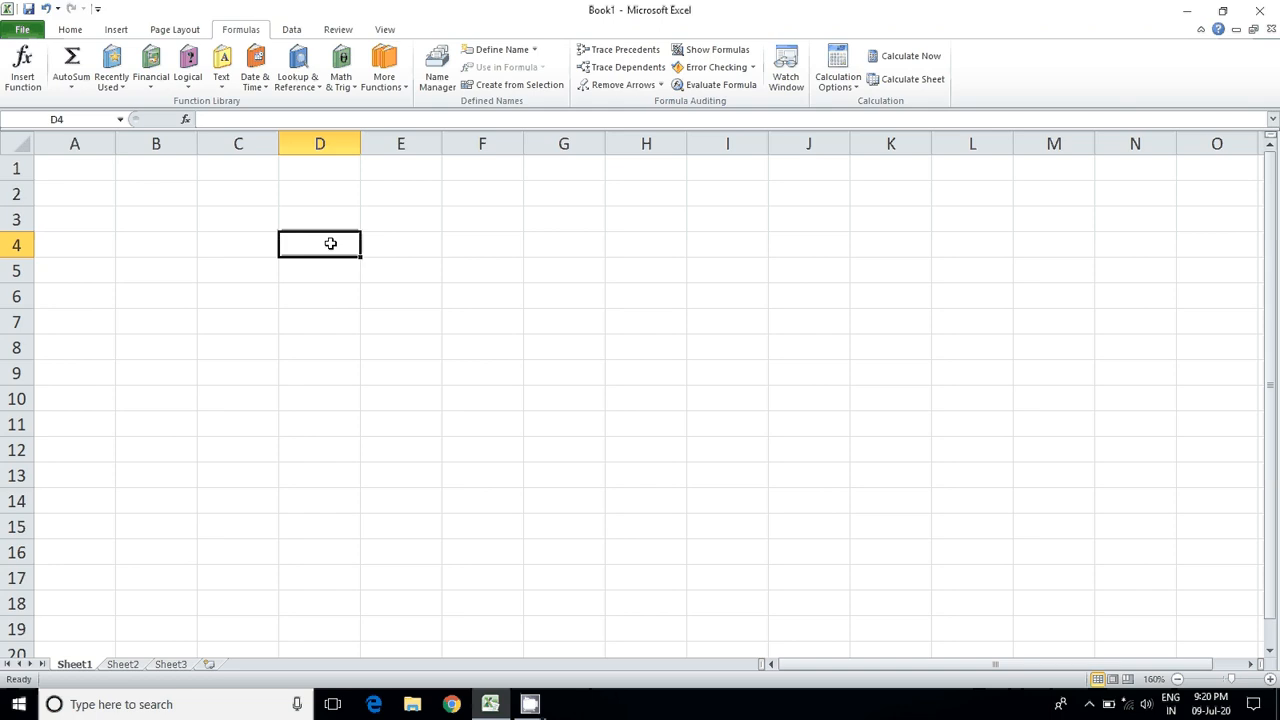
pyautogui.write('$D')
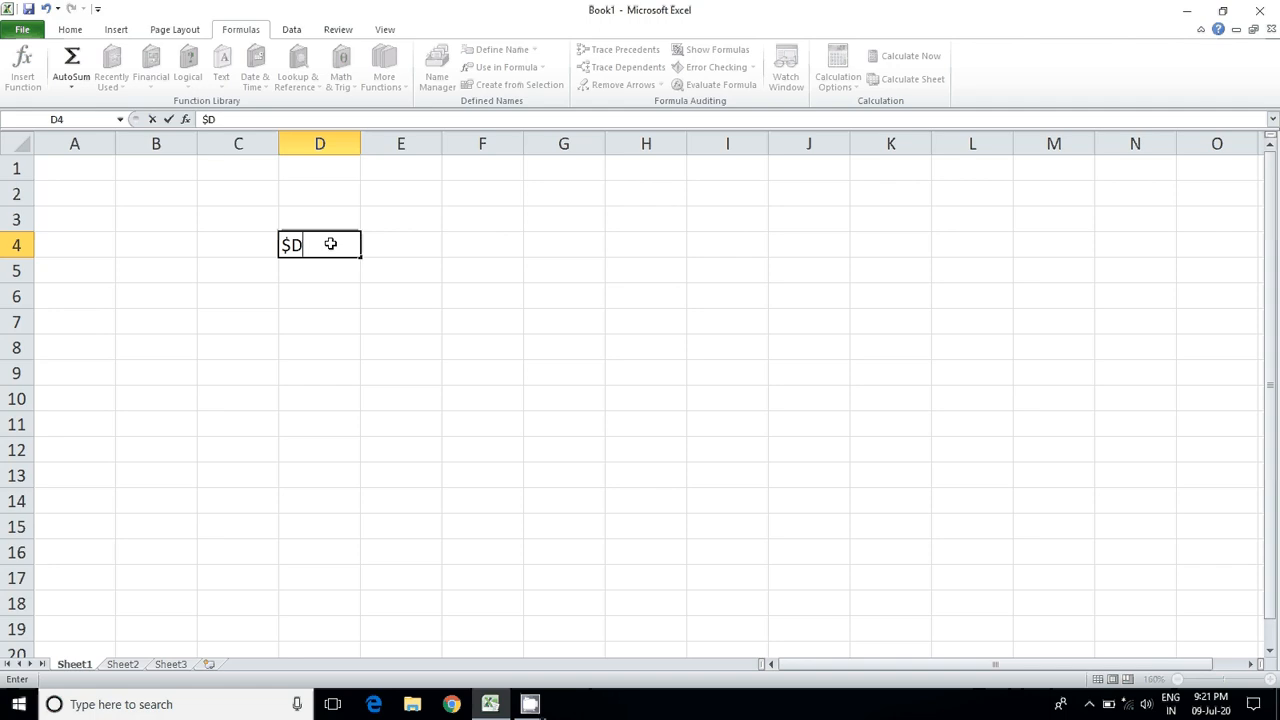
pyautogui.write('$4')
pyautogui.press('Return')
pyautogui.click(314, 255)
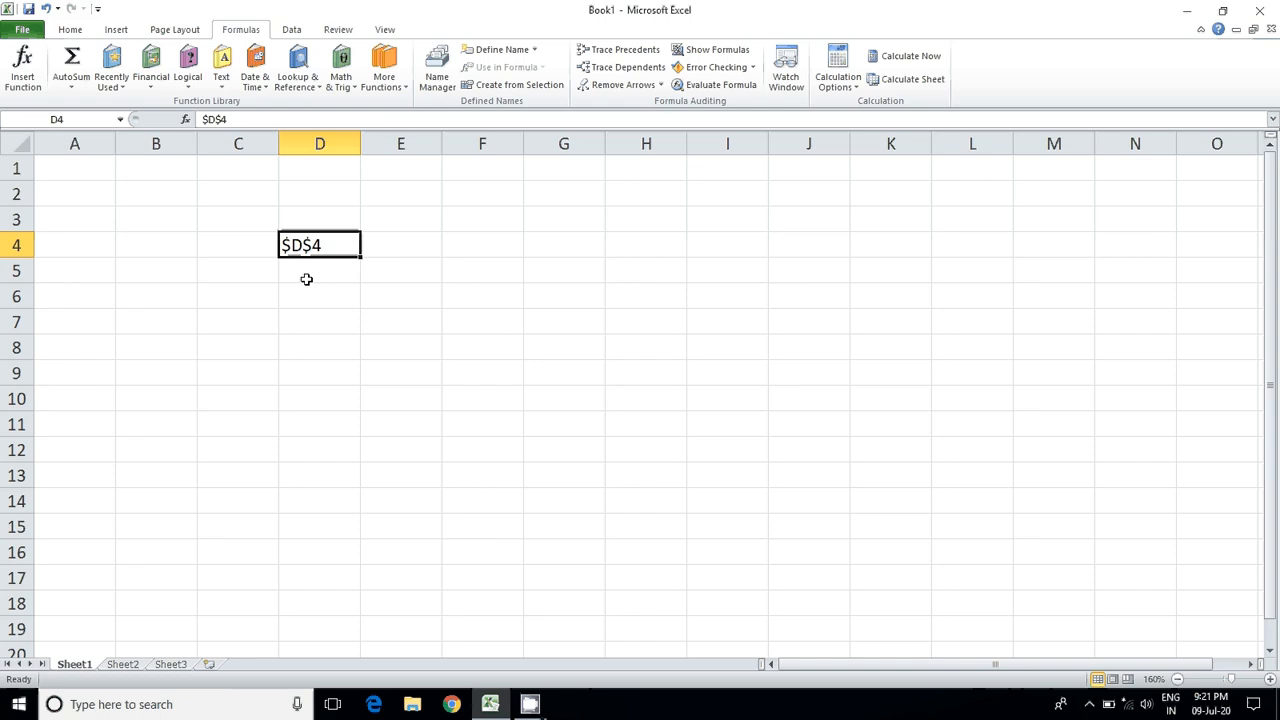
pyautogui.click(303, 277)
# Step: Replace the content of cell D4 with the relative reference D4 as text
pyautogui.click(308, 249)
pyautogui.press('Delete')
pyautogui.write('D')
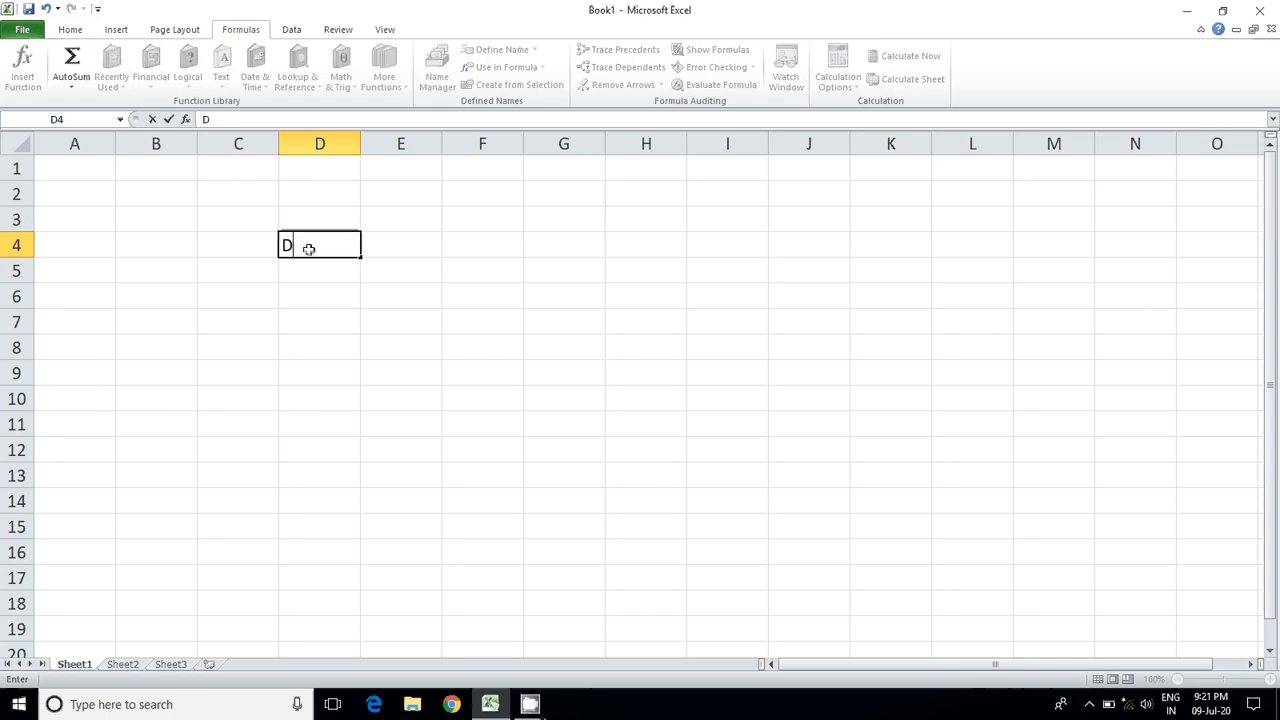
pyautogui.write('4')
pyautogui.press('Left')
pyautogui.press('Right')
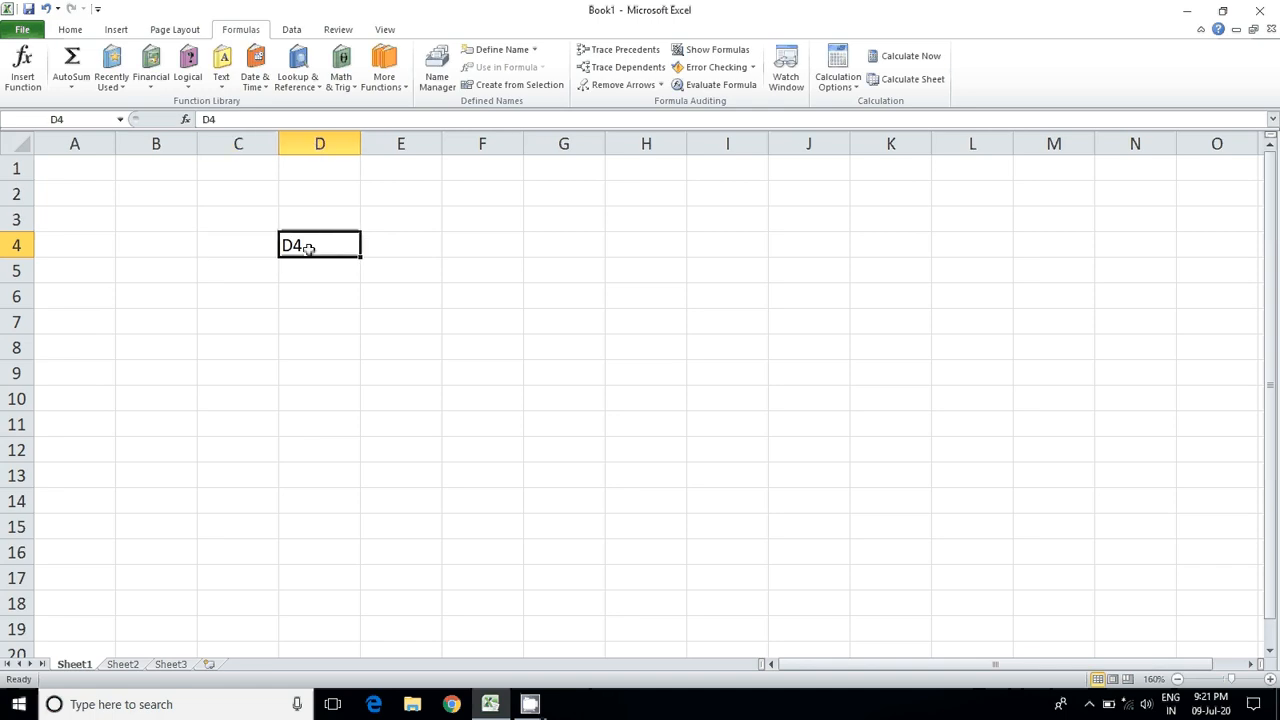
# Step: Try the mixed references D$4 and $D4 in cell D4, and clear the cell's content
pyautogui.doubleClick(292, 245)
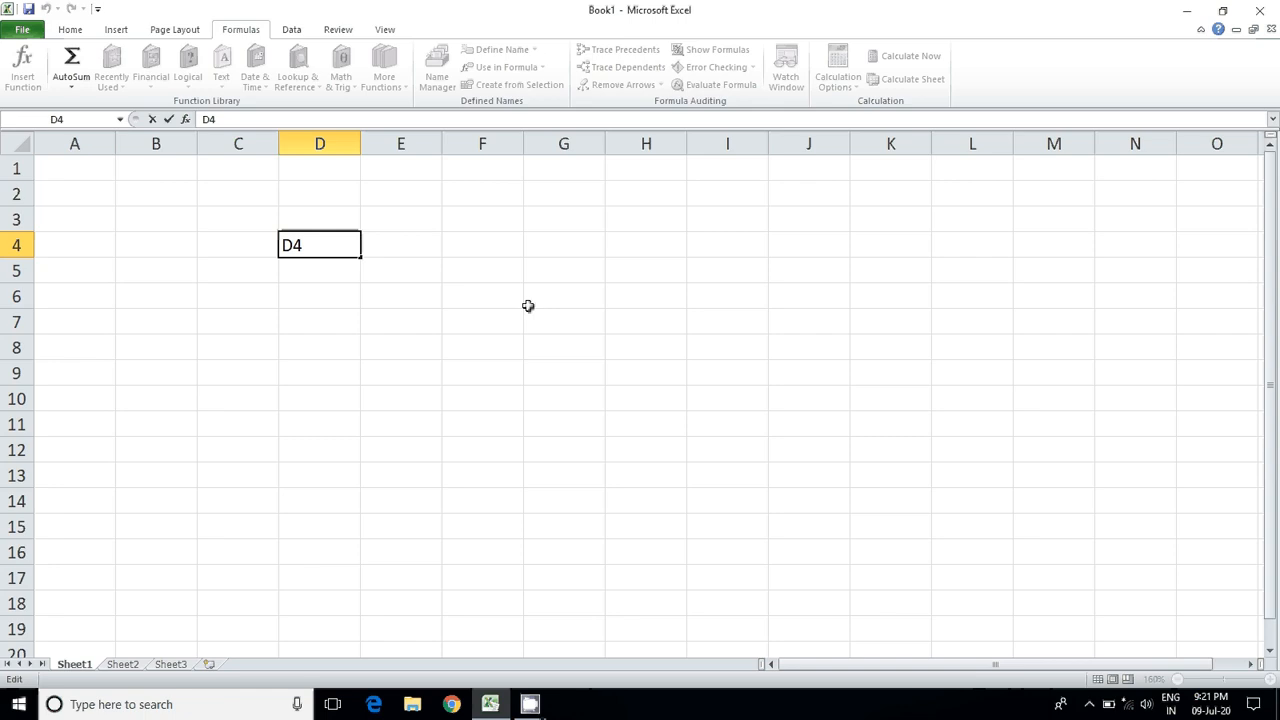
pyautogui.write('$')
pyautogui.press('BackSpace')
pyautogui.press('Left')
pyautogui.write('$')
pyautogui.press('BackSpace')
pyautogui.press('Delete')
pyautogui.press('Delete')
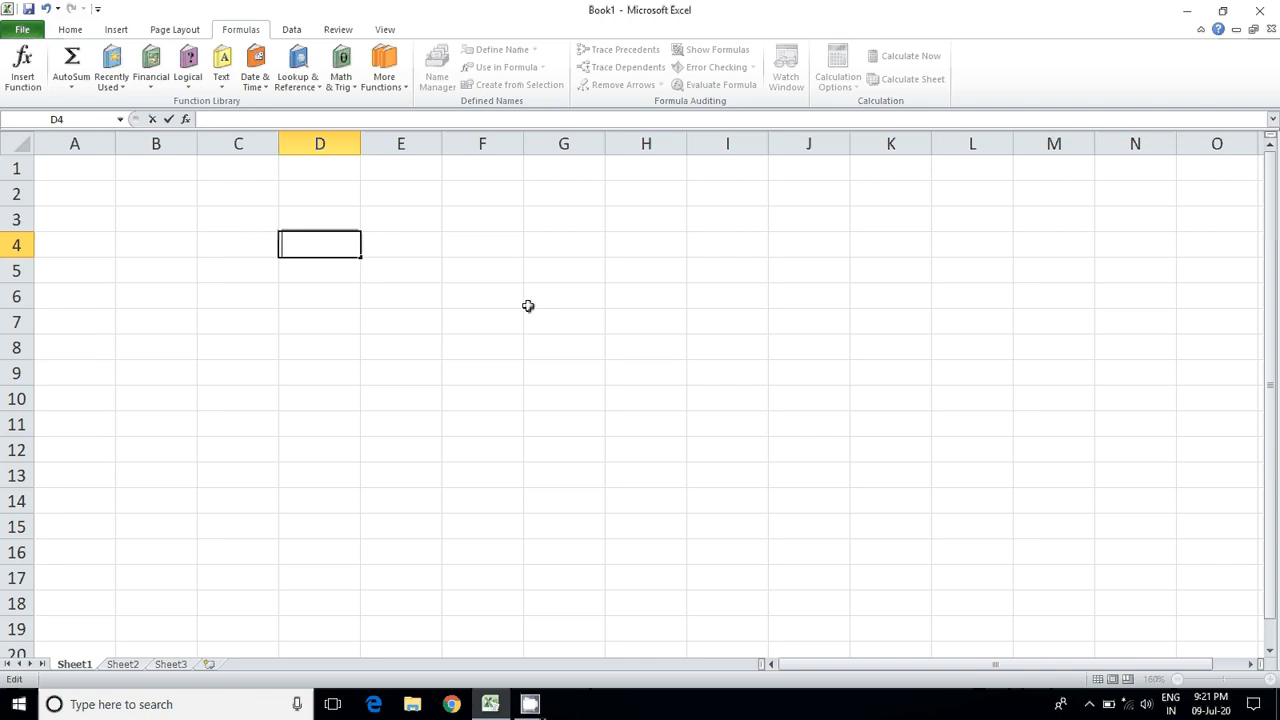
pyautogui.click(418, 345)
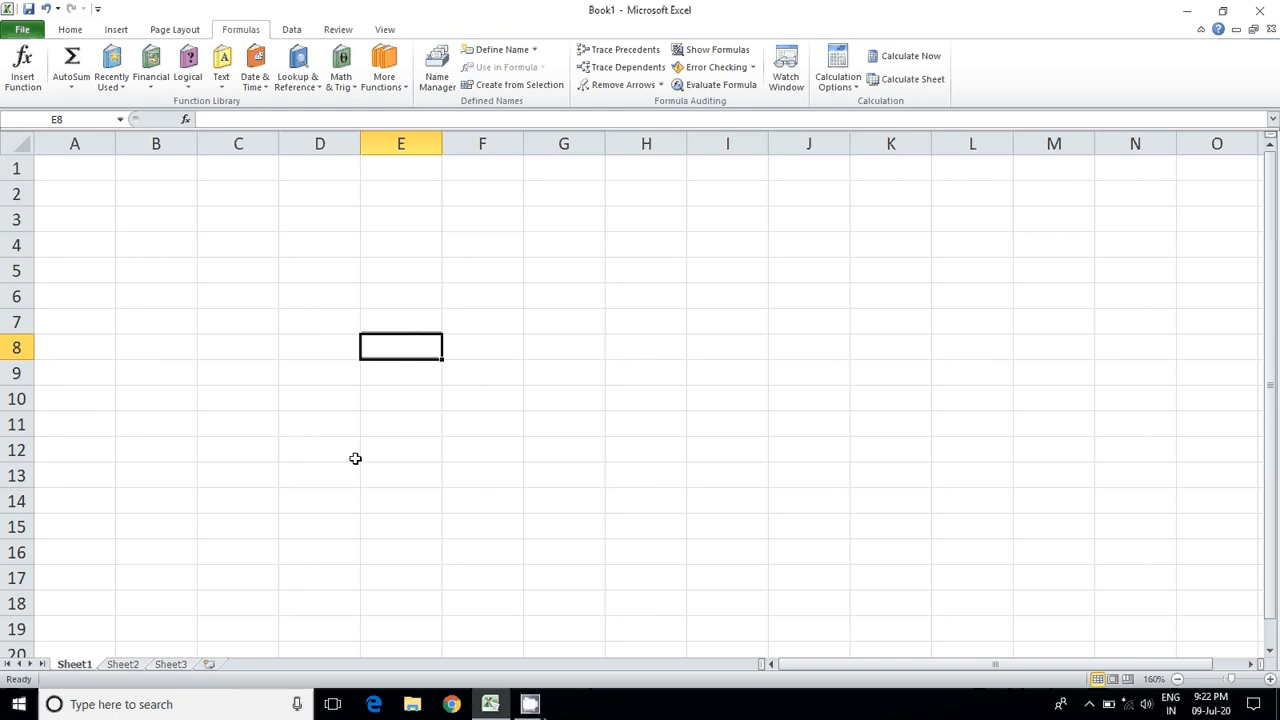
# Step: Switch to Sheet2 and examine the Class VII table's maximum marks, headings and subject marks for the first and last students
pyautogui.click(124, 665)
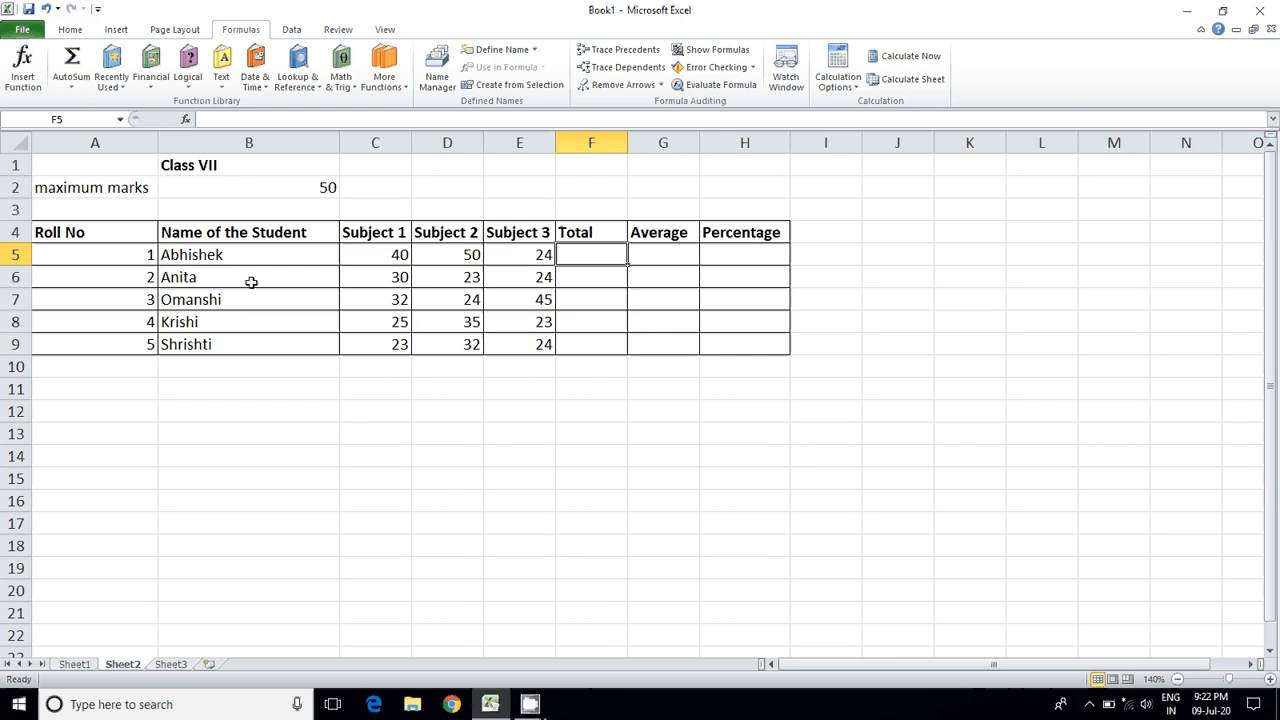
pyautogui.click(294, 191)
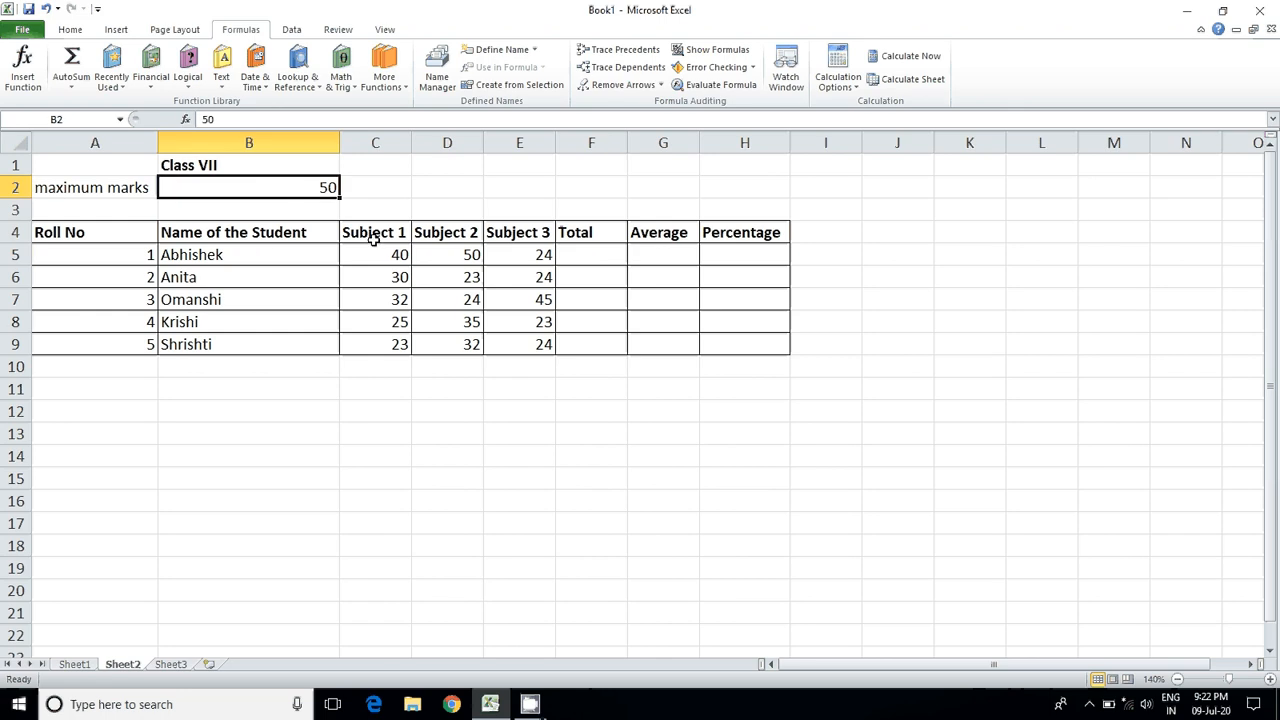
pyautogui.click(318, 234)
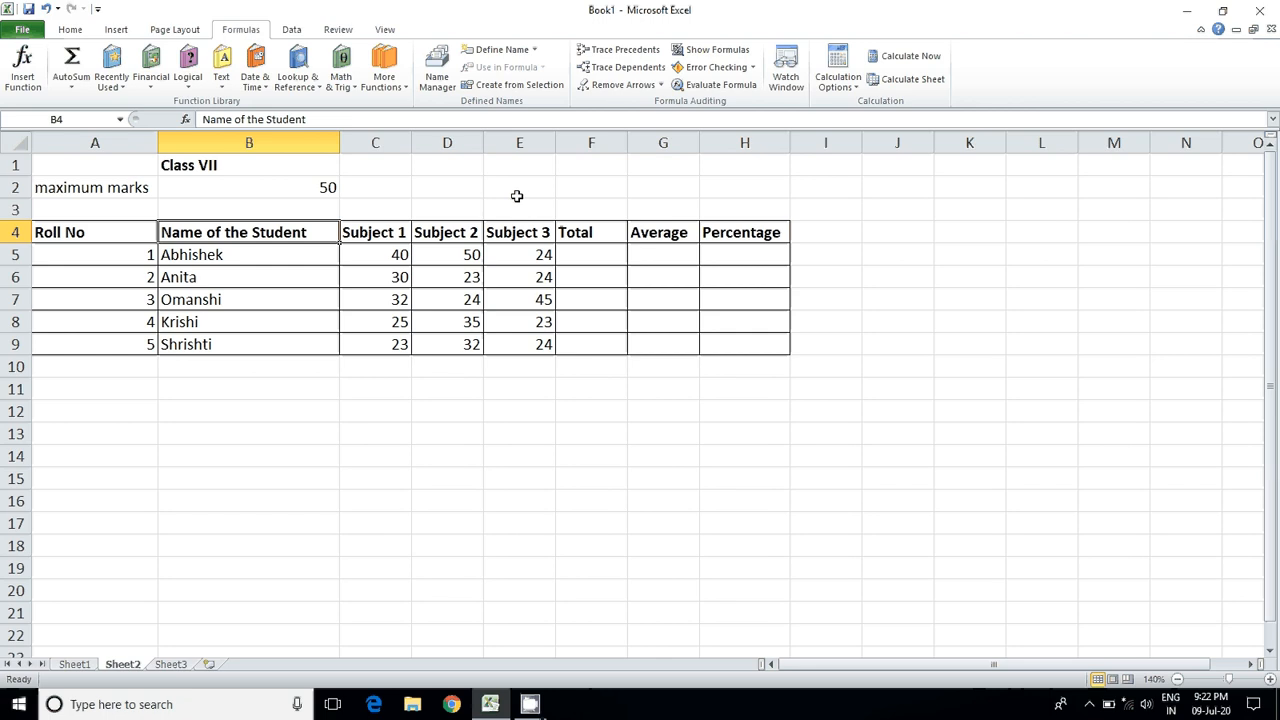
pyautogui.click(383, 254)
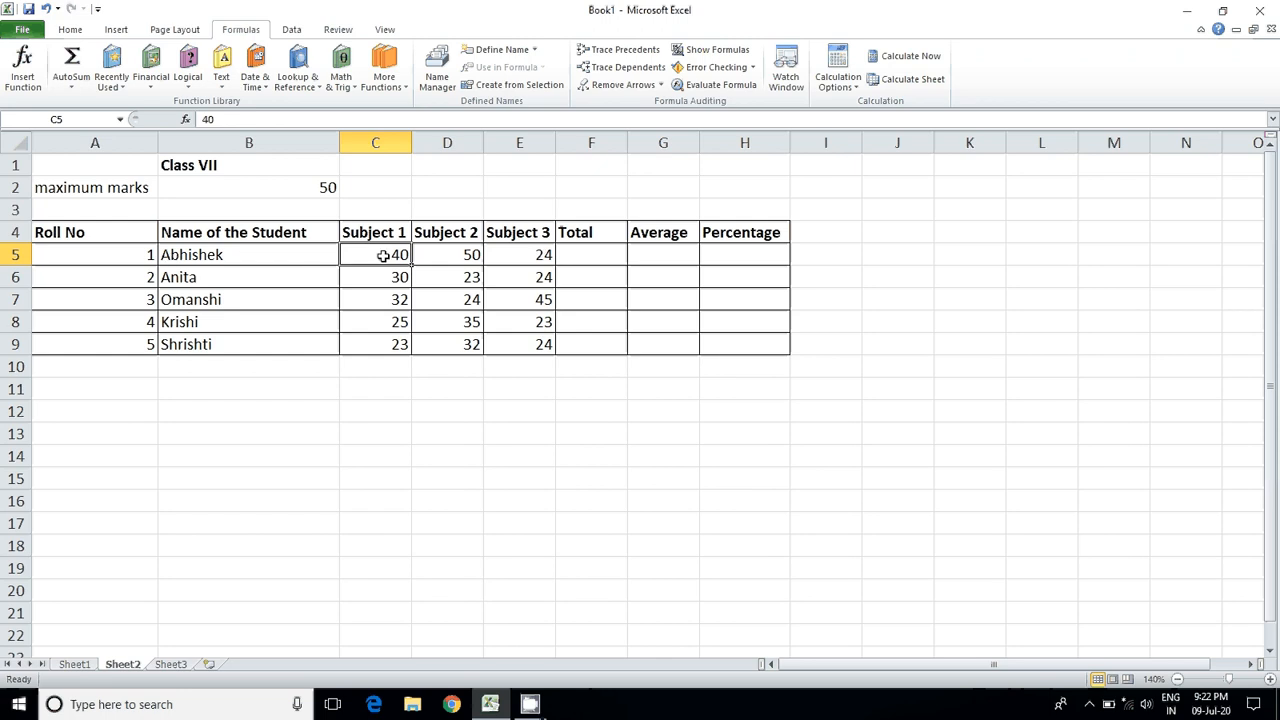
pyautogui.moveTo(383, 256); pyautogui.dragTo(514, 252)
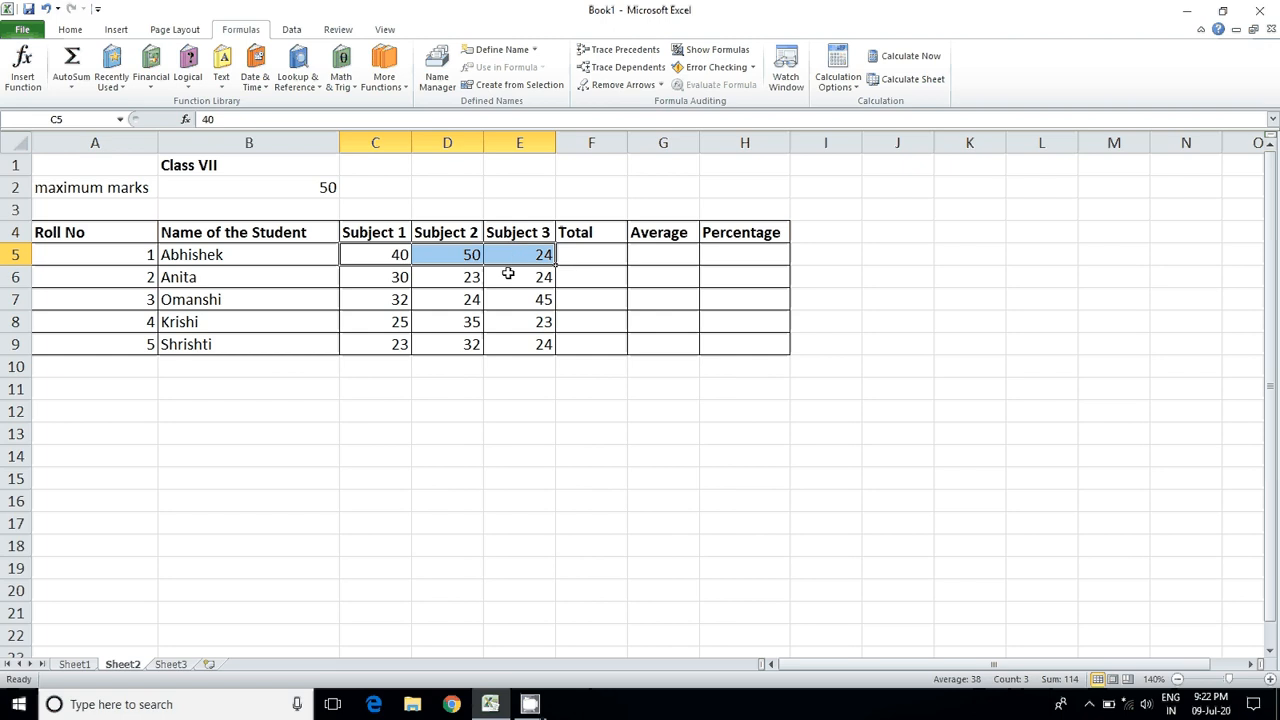
pyautogui.click(508, 273)
pyautogui.click(386, 257)
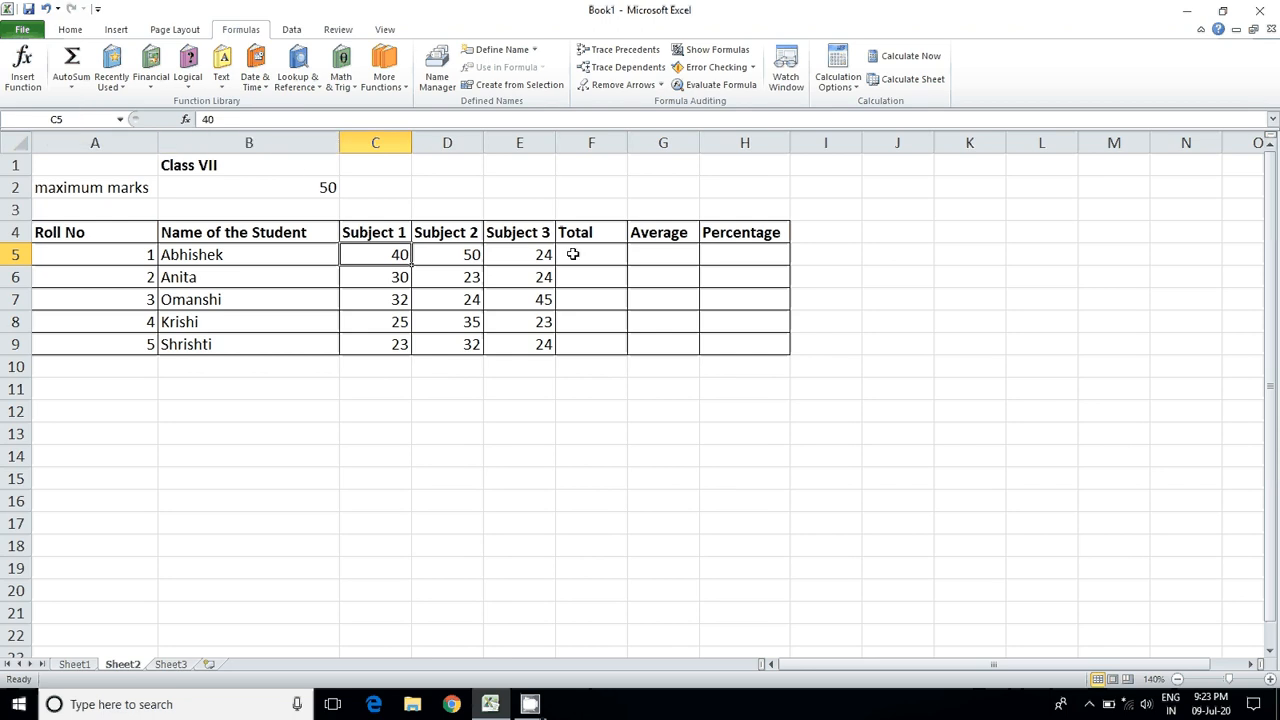
pyautogui.click(432, 256)
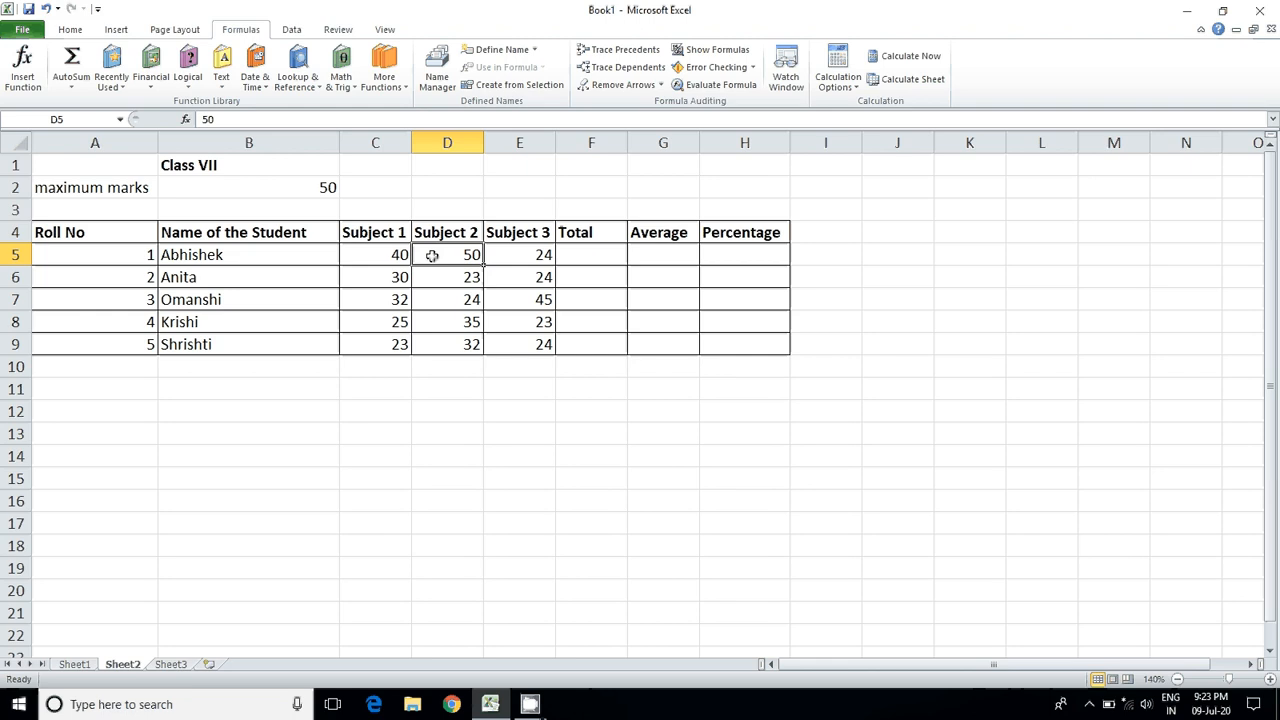
pyautogui.click(509, 256)
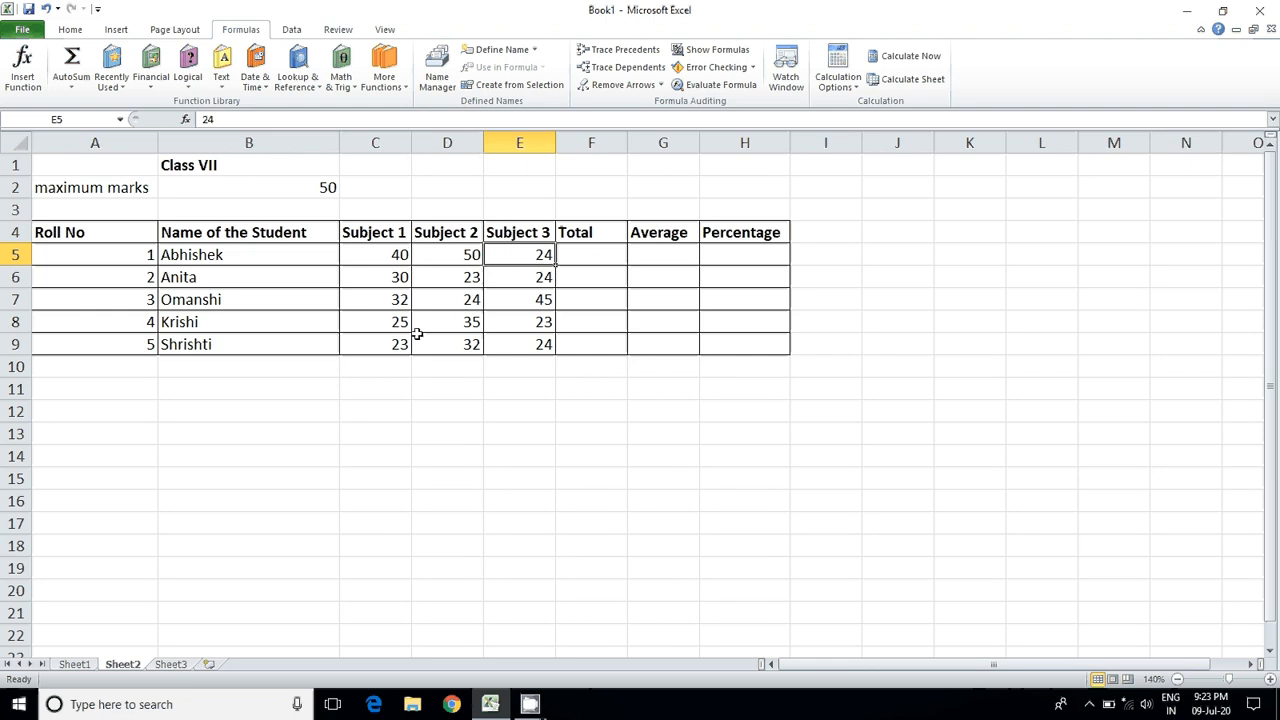
pyautogui.click(380, 344)
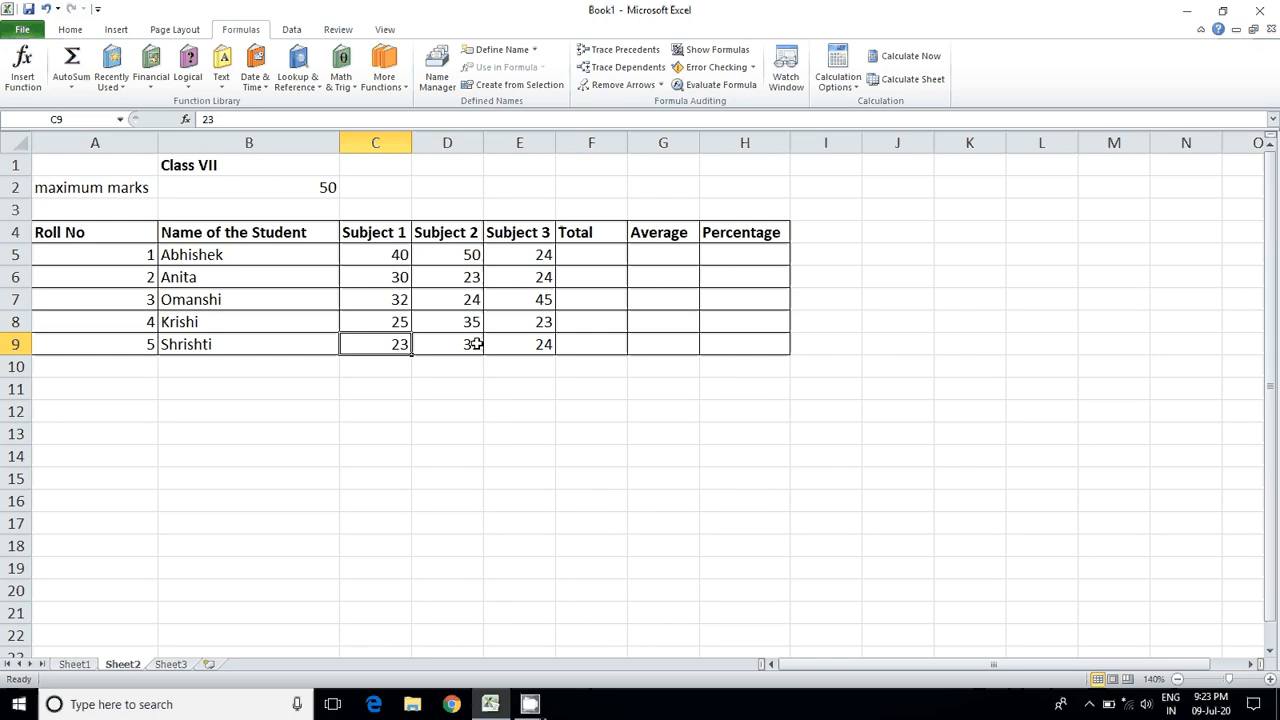
# Step: Calculate the first student's total in F5 with the typed-in marks formula =40+50+24
pyautogui.doubleClick(594, 254)
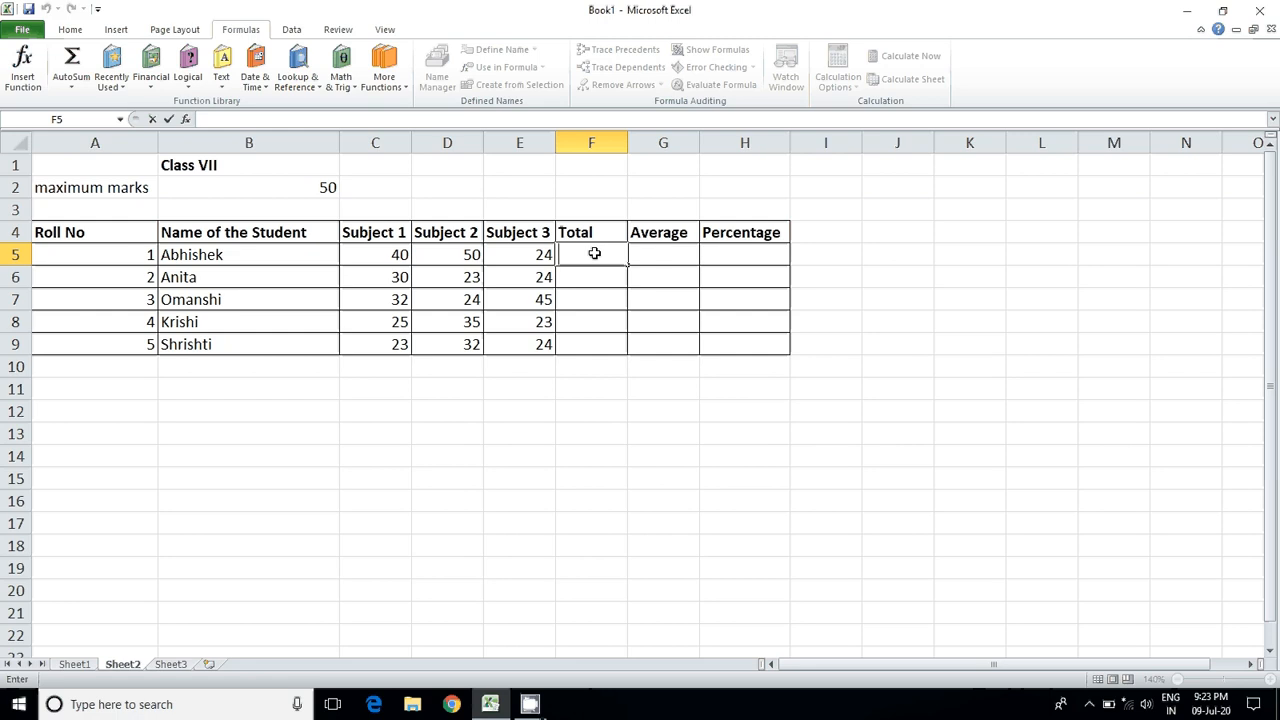
pyautogui.write('=')
pyautogui.write('40')
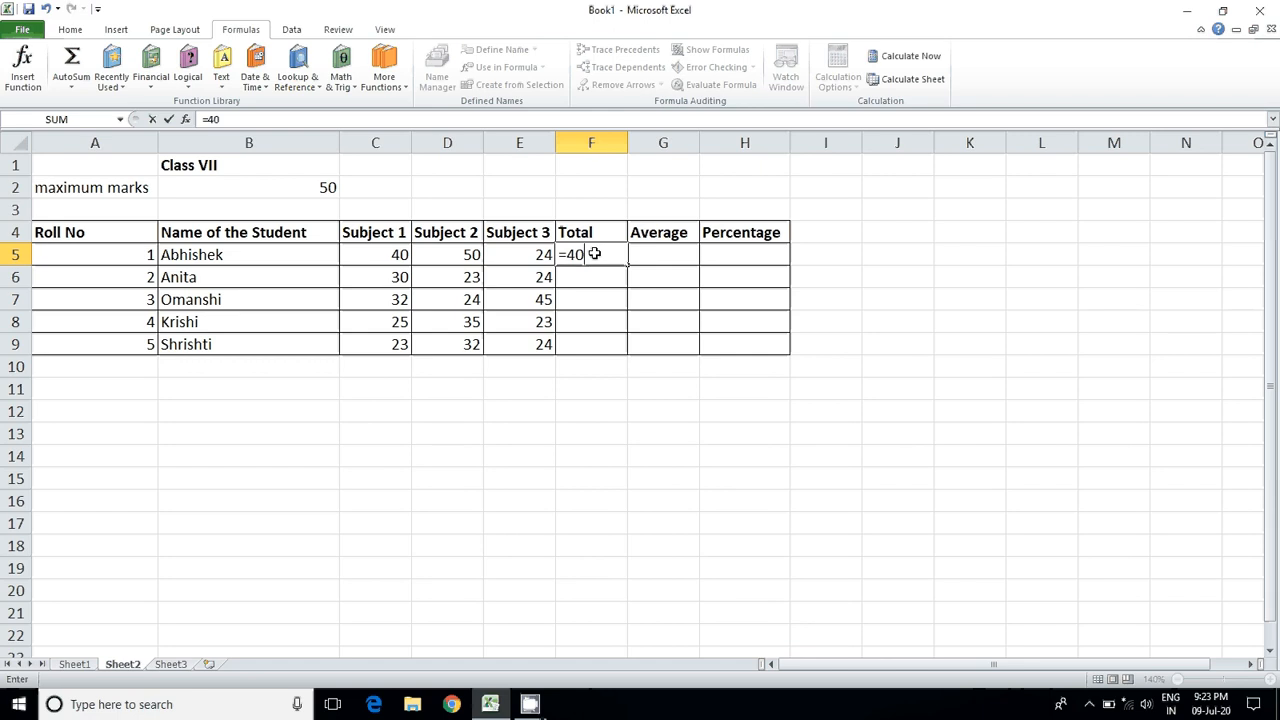
pyautogui.write('+50+24')
pyautogui.press('Return')
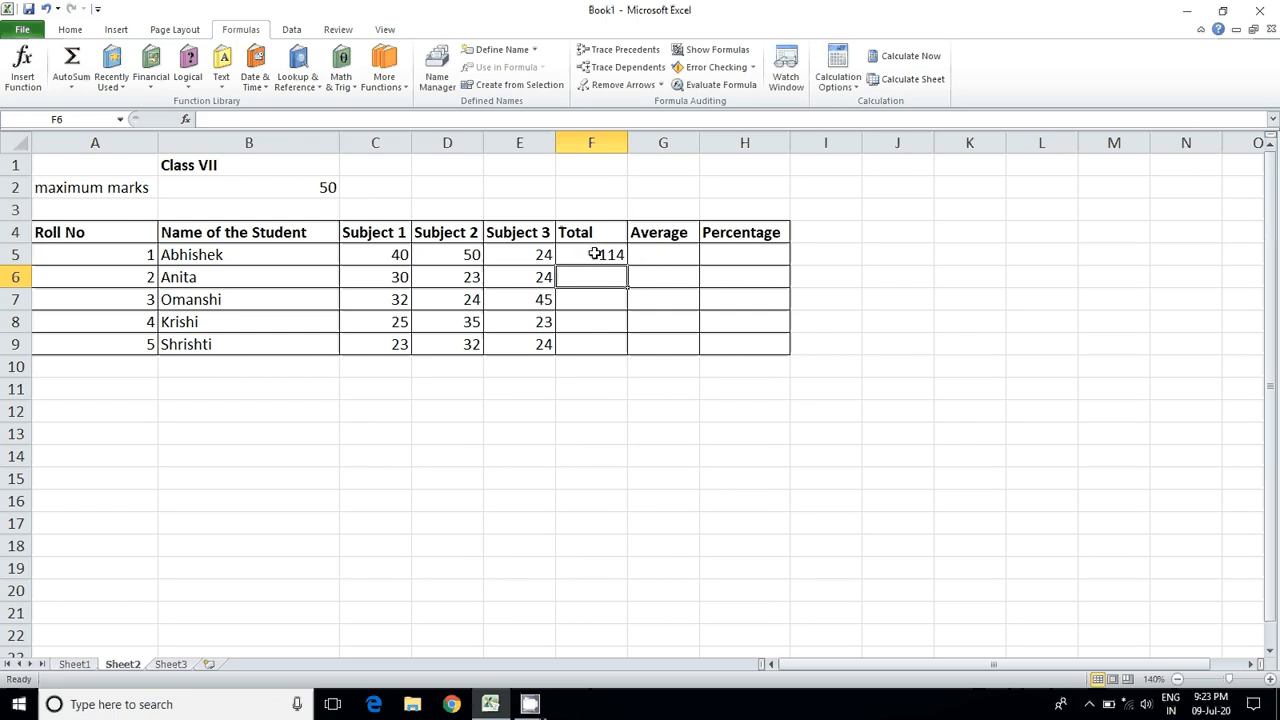
pyautogui.click(595, 254)
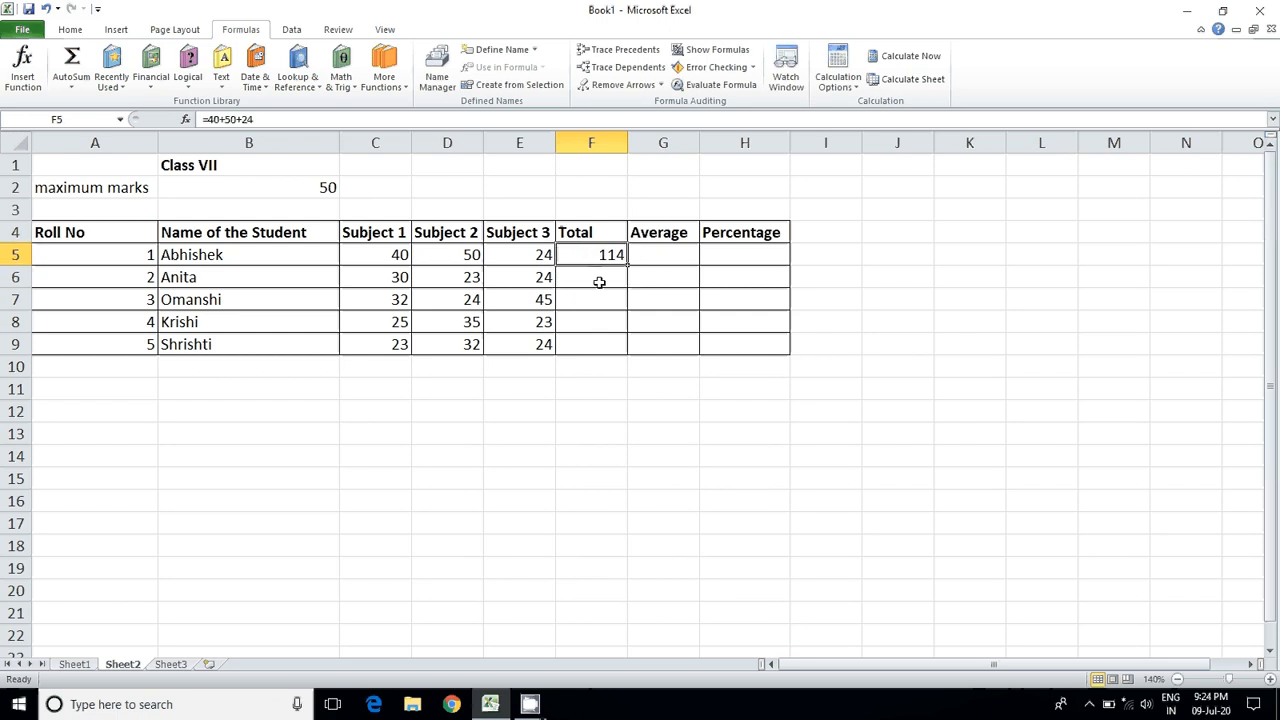
# Step: Calculate the second student's total in F6 with the typed-in marks formula =30+23+24
pyautogui.click(599, 282)
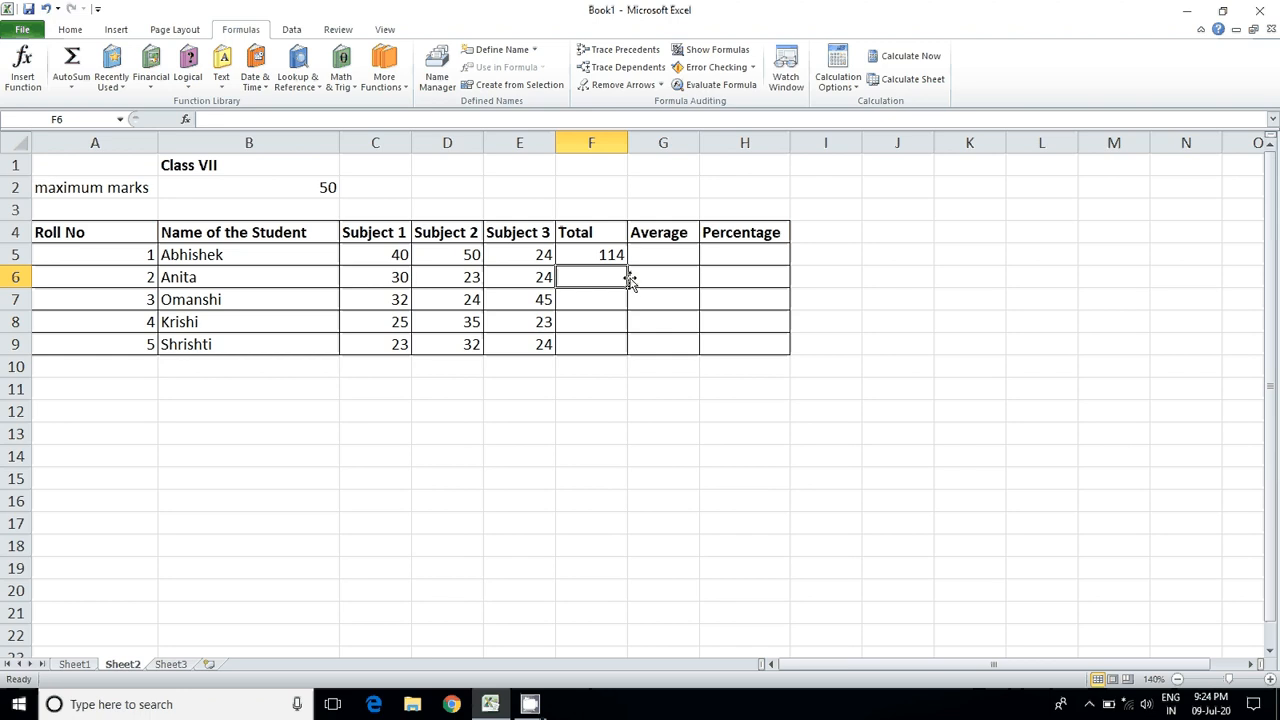
pyautogui.doubleClick(583, 277)
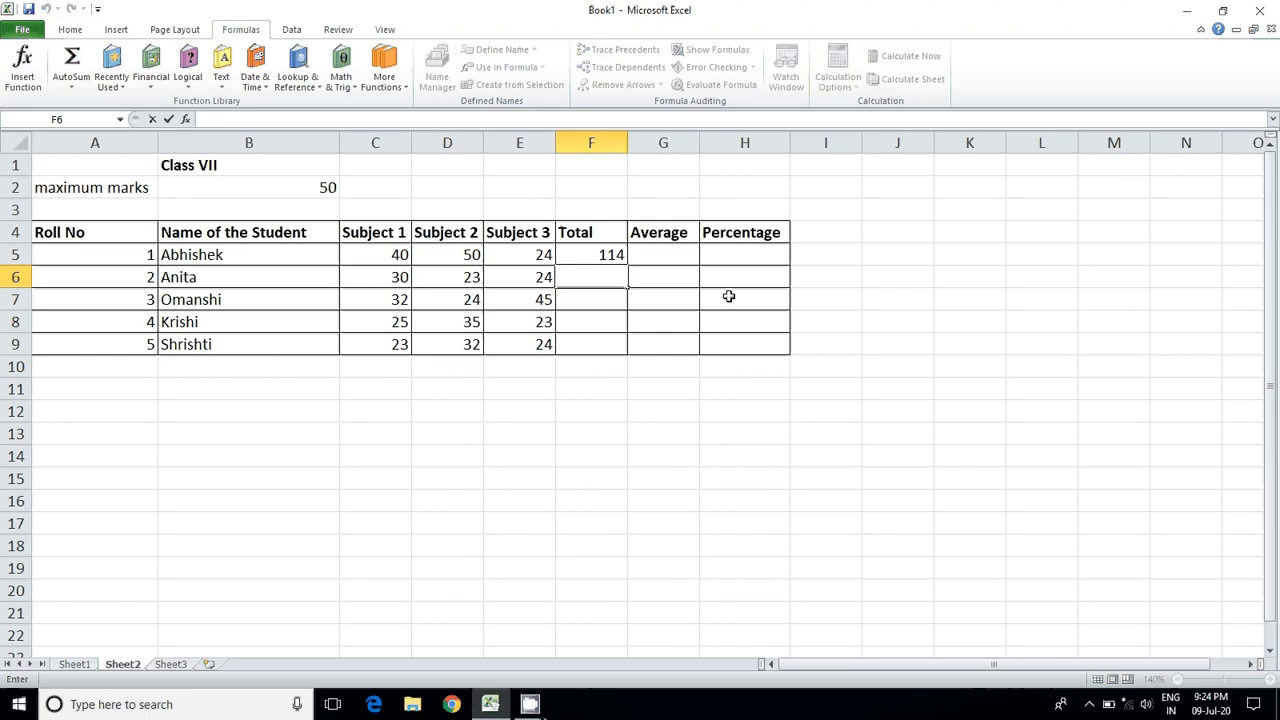
pyautogui.write('=30')
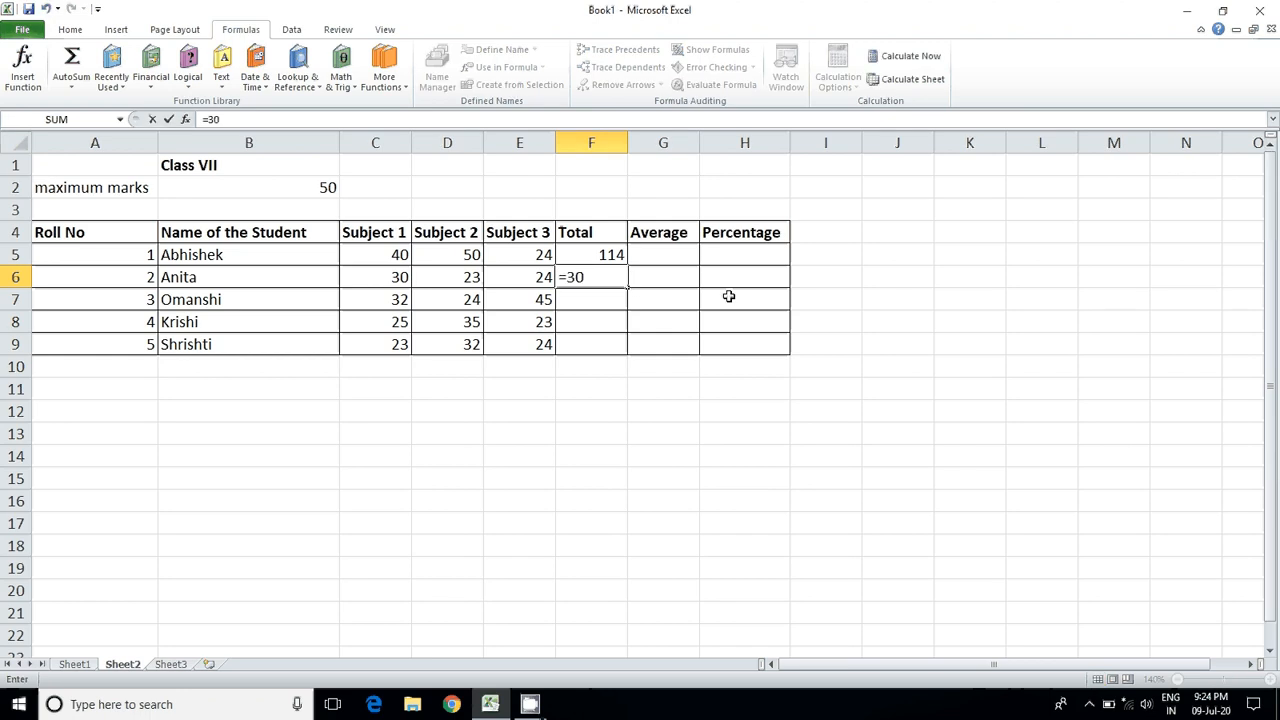
pyautogui.write('+23+24')
pyautogui.click(580, 300)
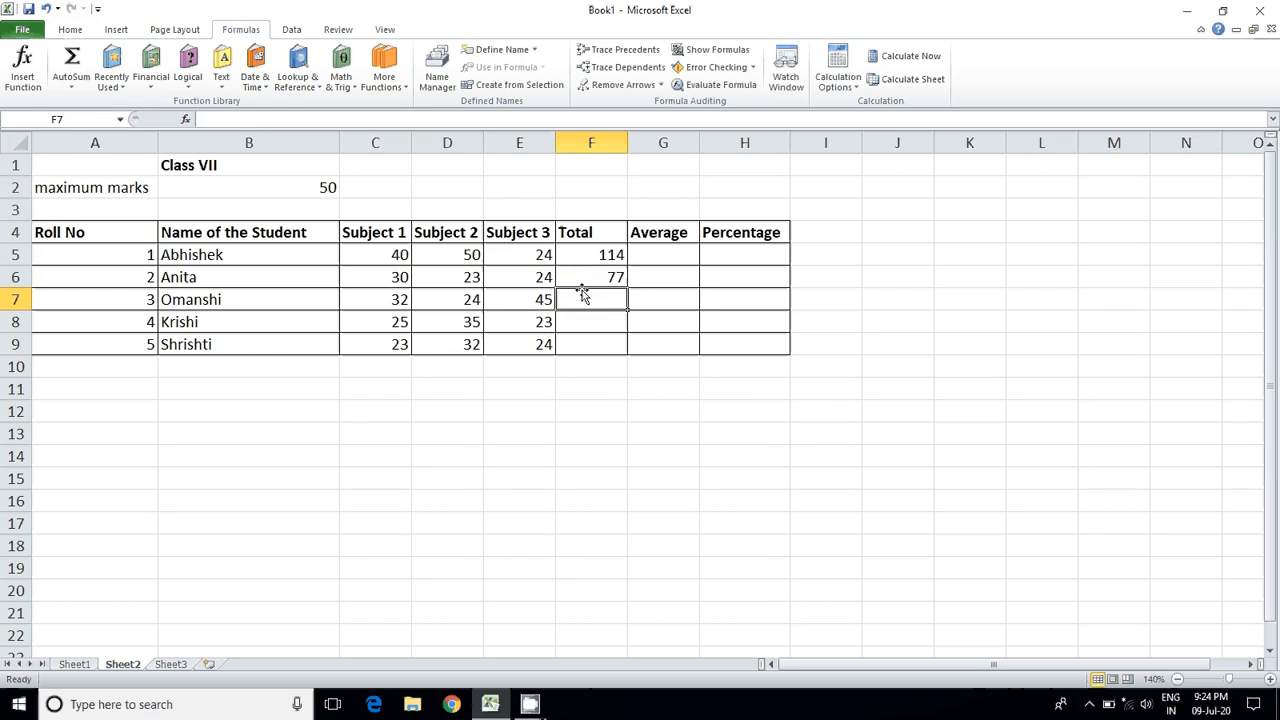
pyautogui.click(585, 275)
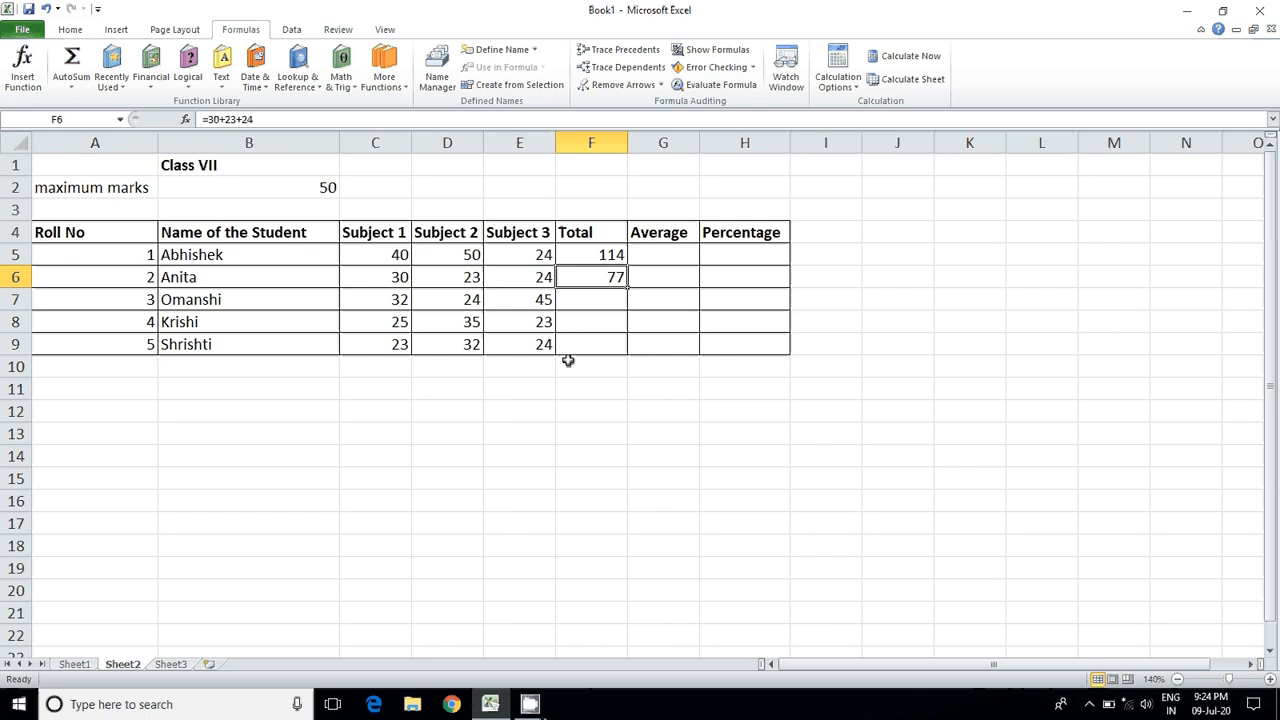
# Step: Review the second student's subject marks in row 6 and delete the total formulas from F5:F6
pyautogui.click(368, 300)
pyautogui.moveTo(375, 279); pyautogui.dragTo(518, 278)
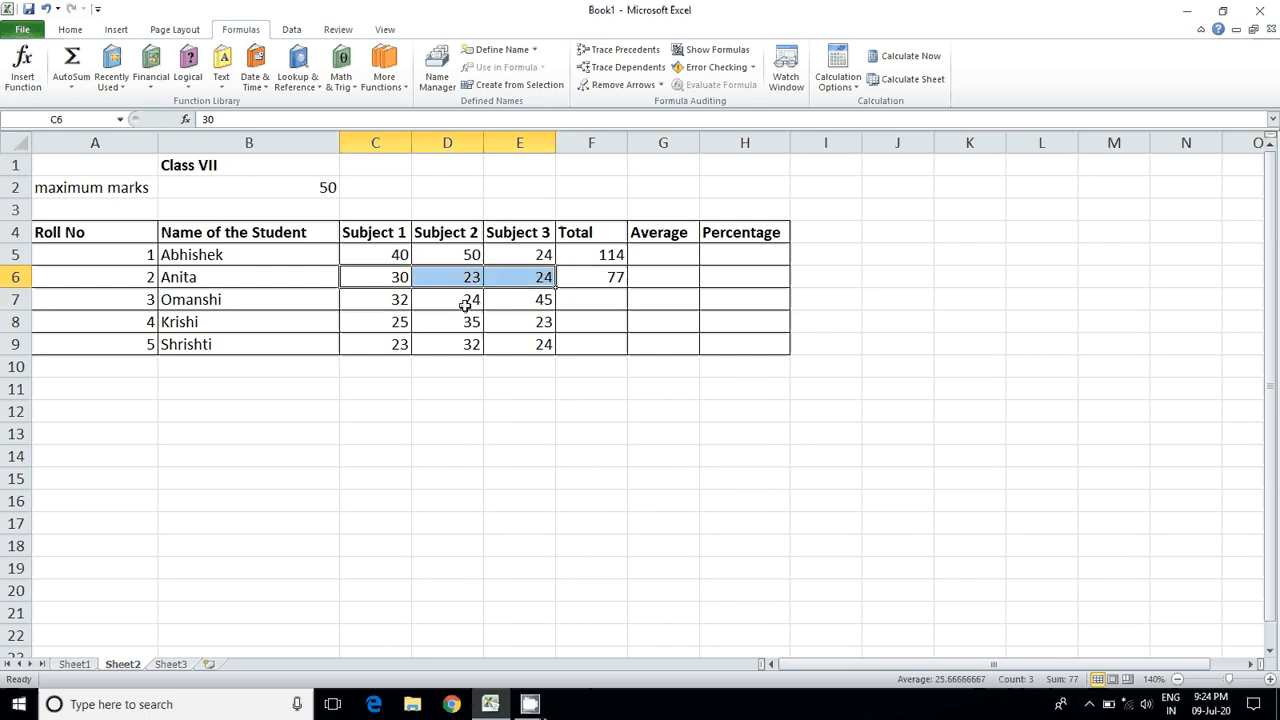
pyautogui.click(603, 308)
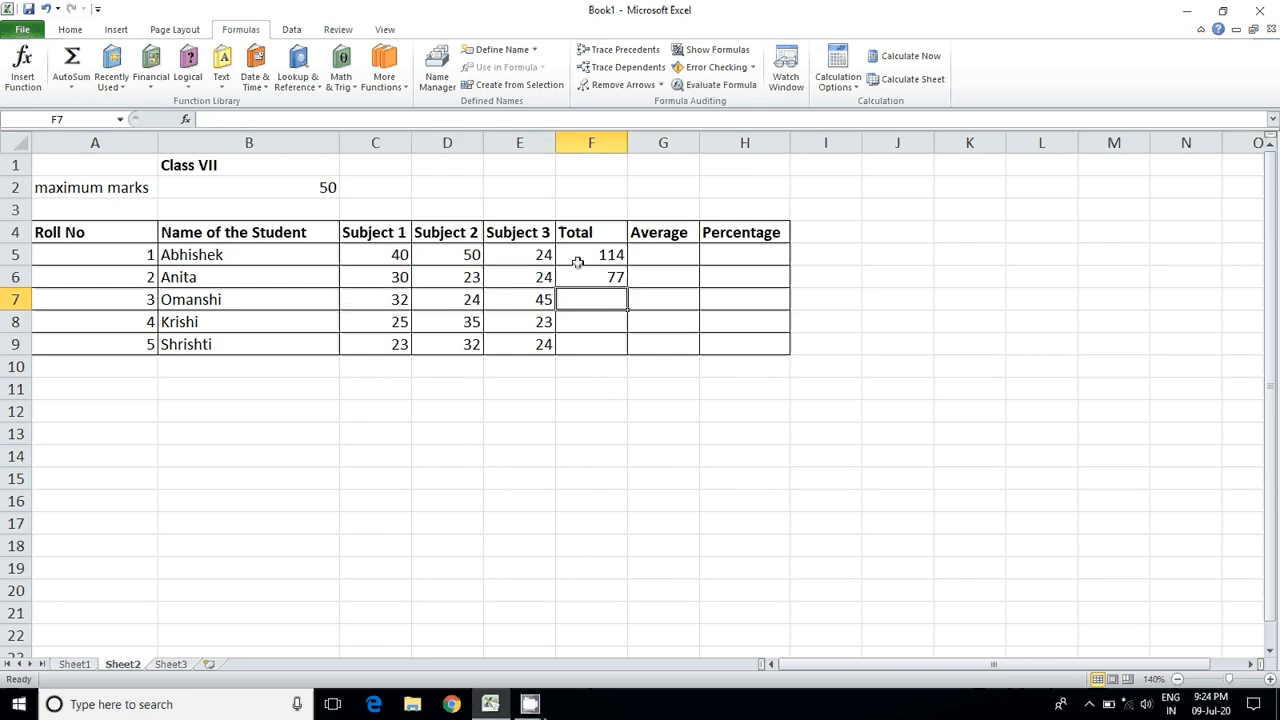
pyautogui.moveTo(577, 262); pyautogui.dragTo(614, 276)
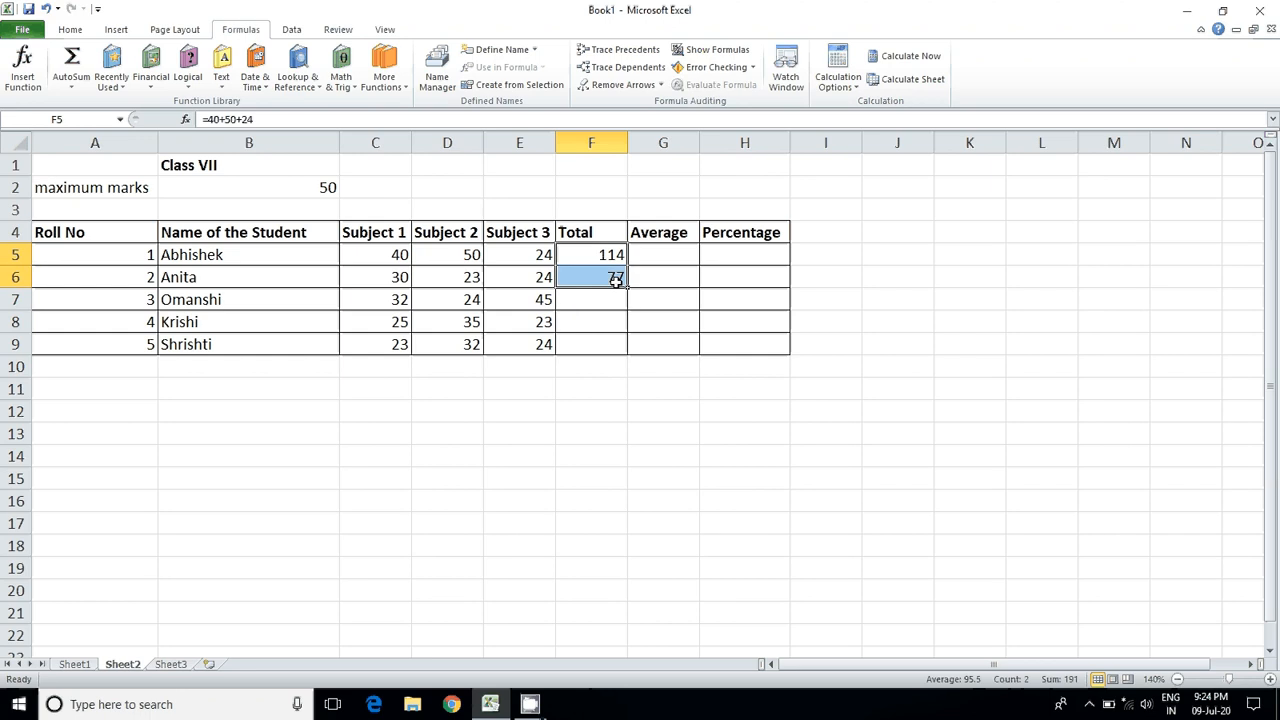
pyautogui.press('Delete')
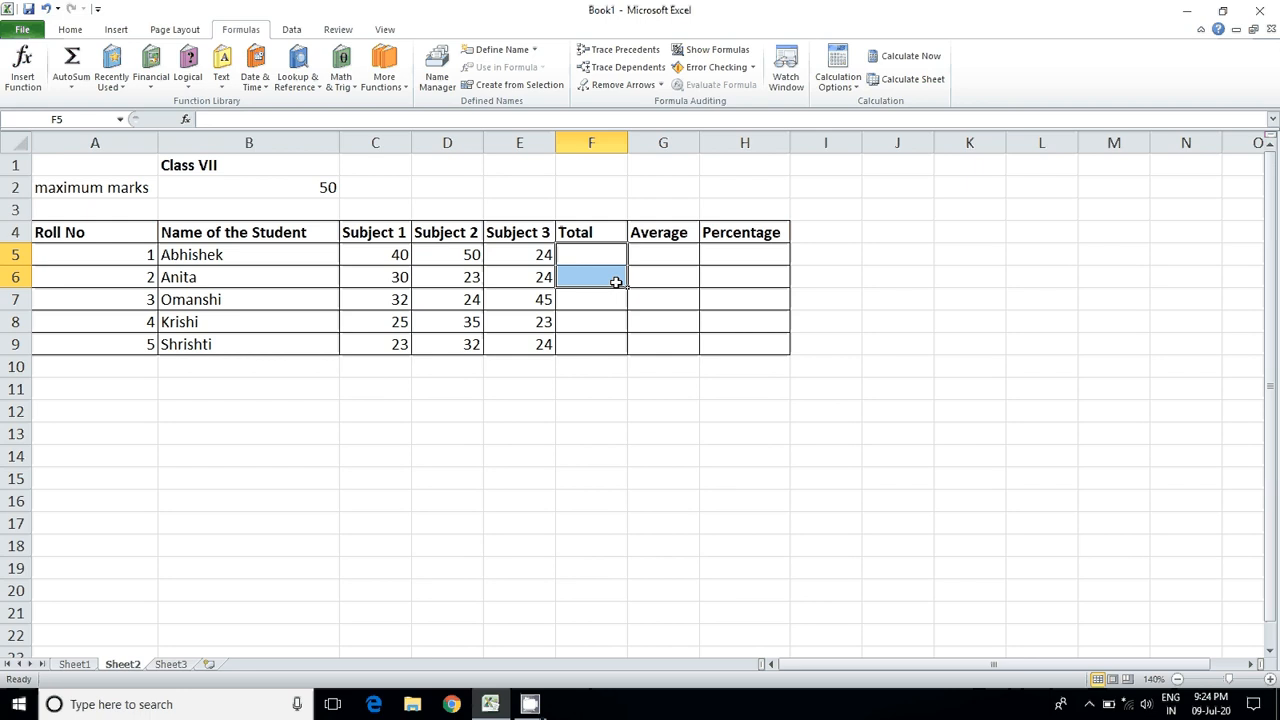
# Step: Calculate the first student's total in F5 with the cell-reference formula =C5+D5+E5
pyautogui.click(588, 256)
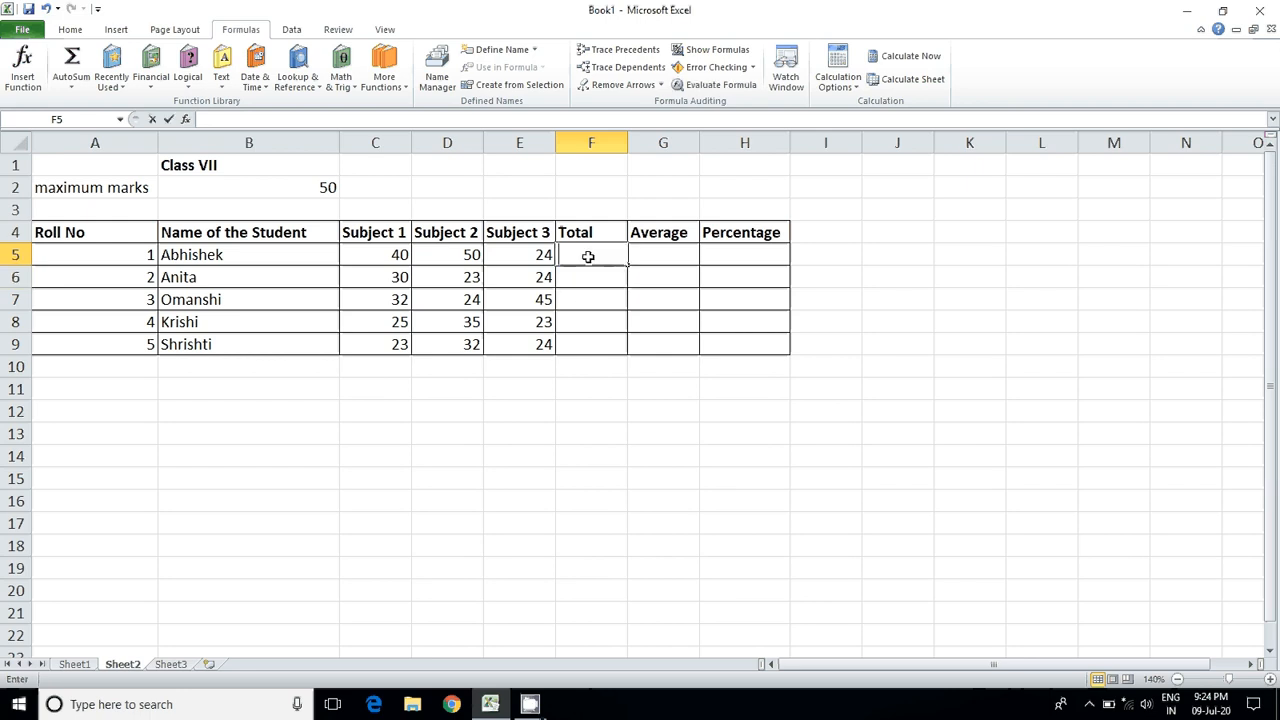
pyautogui.doubleClick(588, 257)
pyautogui.write('=')
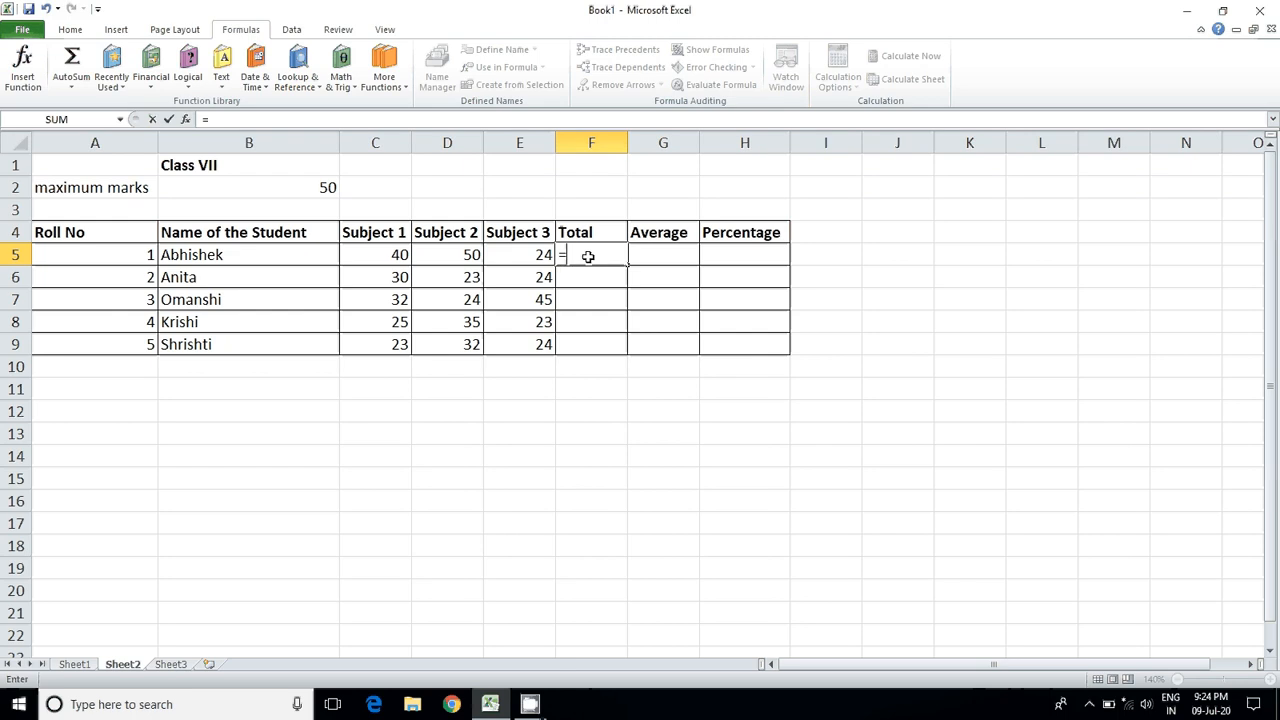
pyautogui.write('C5')
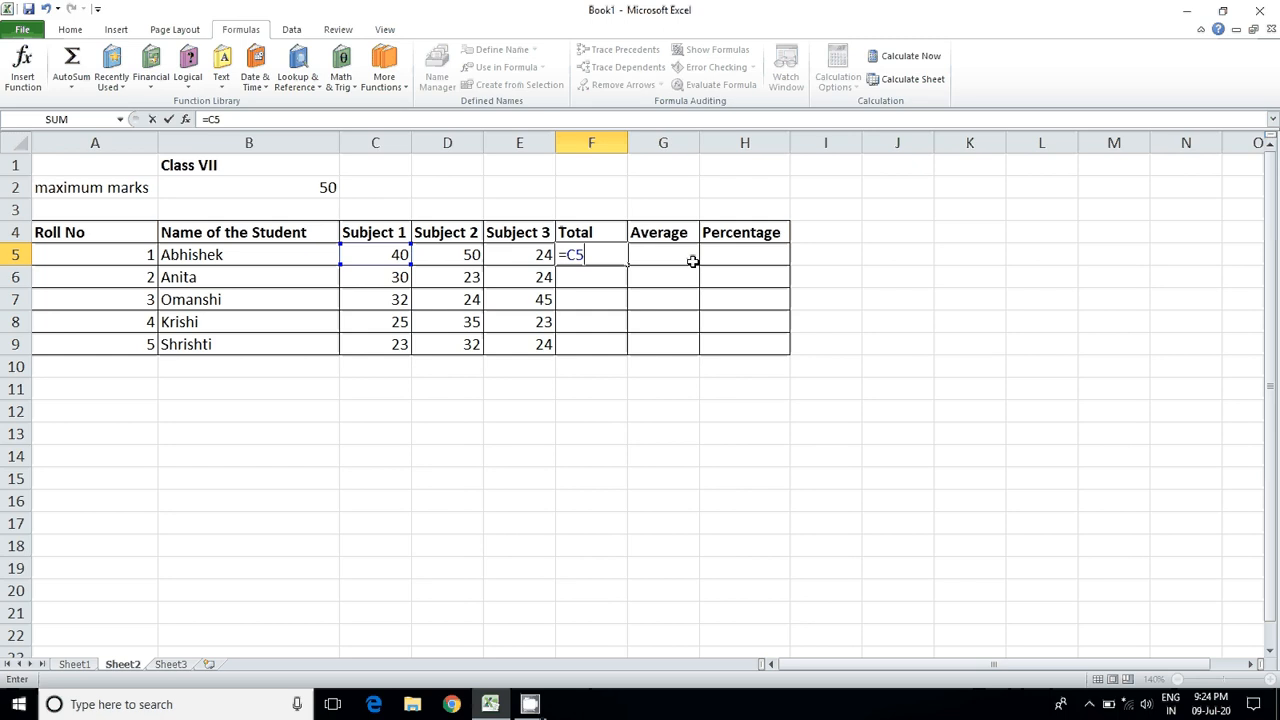
pyautogui.write('+')
pyautogui.click(440, 255)
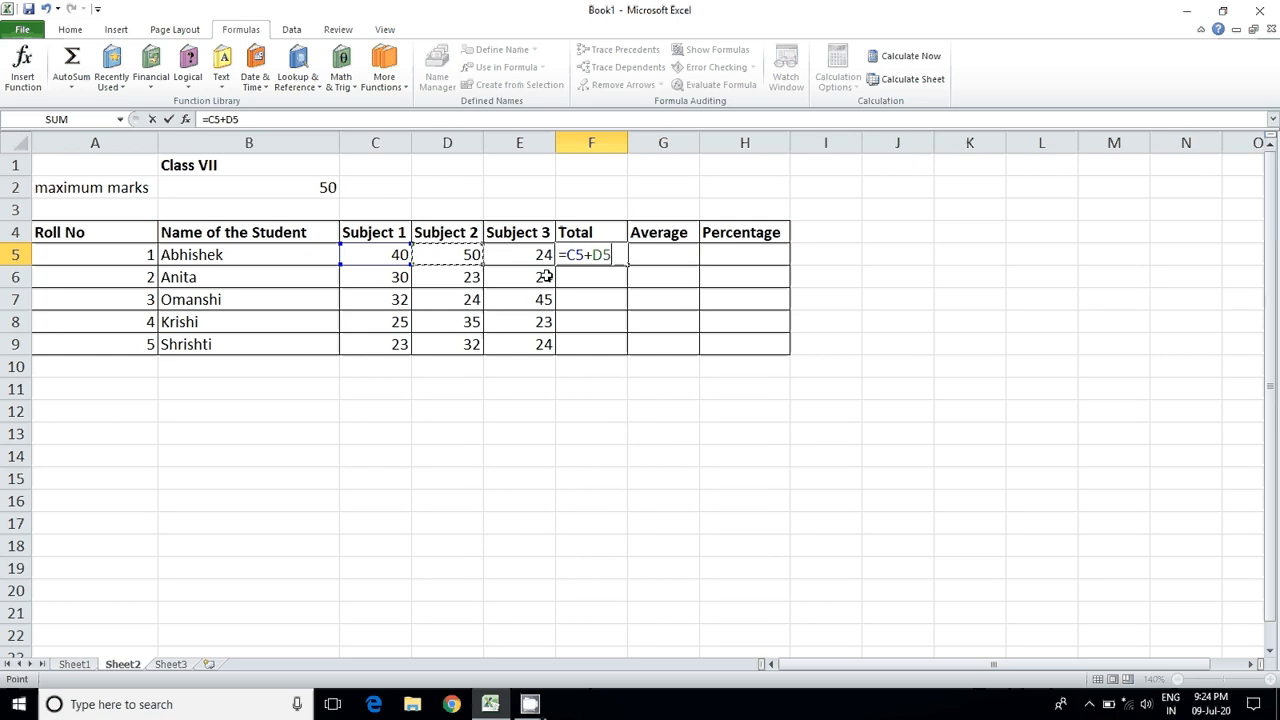
pyautogui.write('+')
pyautogui.click(523, 255)
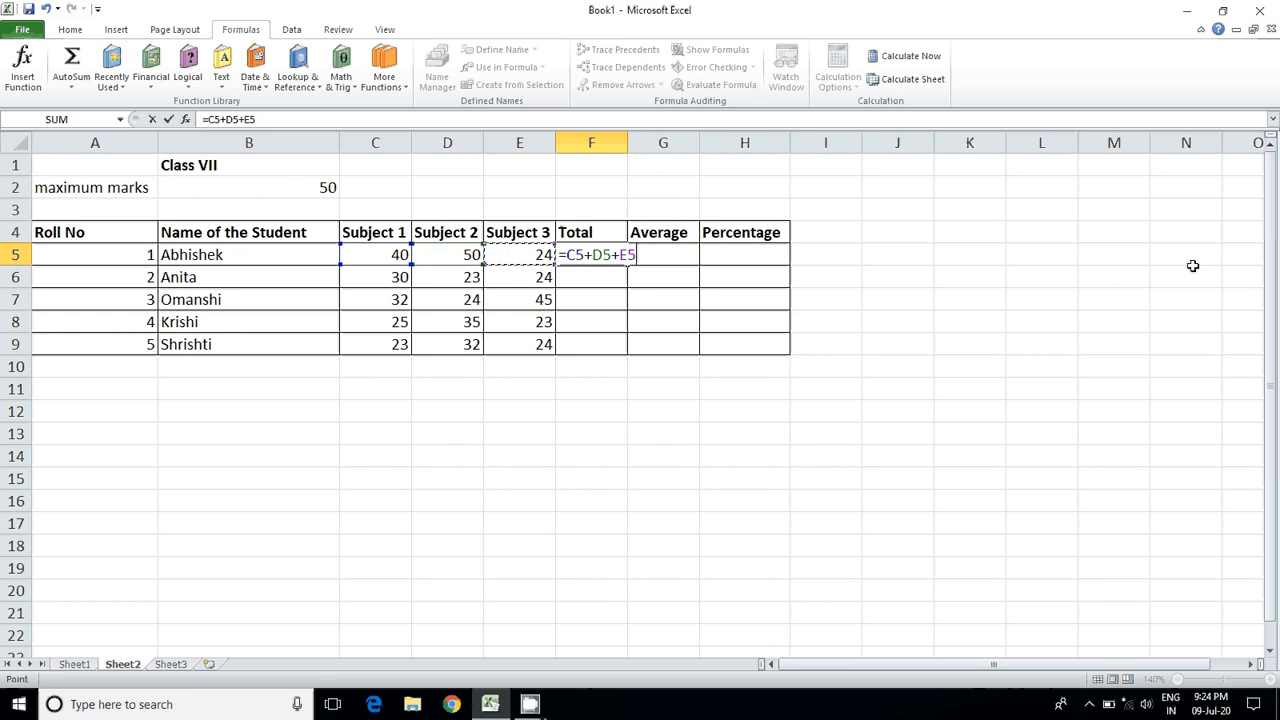
pyautogui.press('Return')
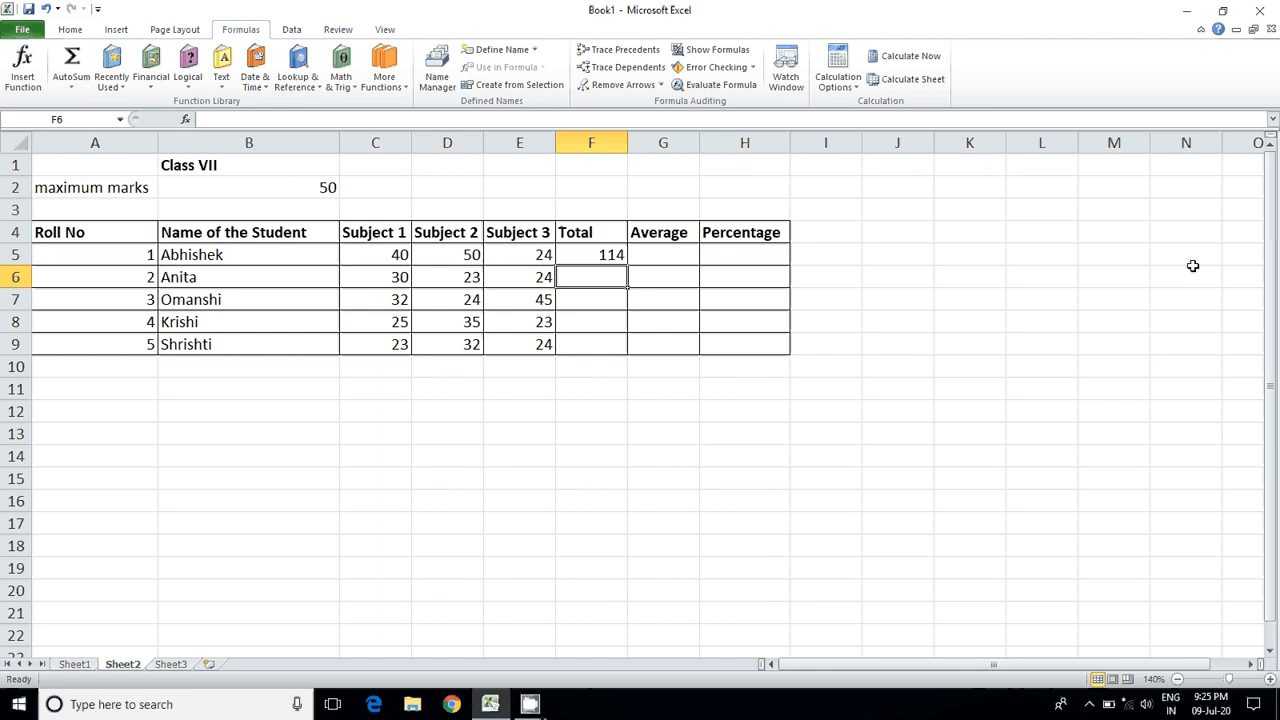
# Step: Copy the total formula from F5 into F6 and compare the cell references in the two formulas
pyautogui.click(608, 255)
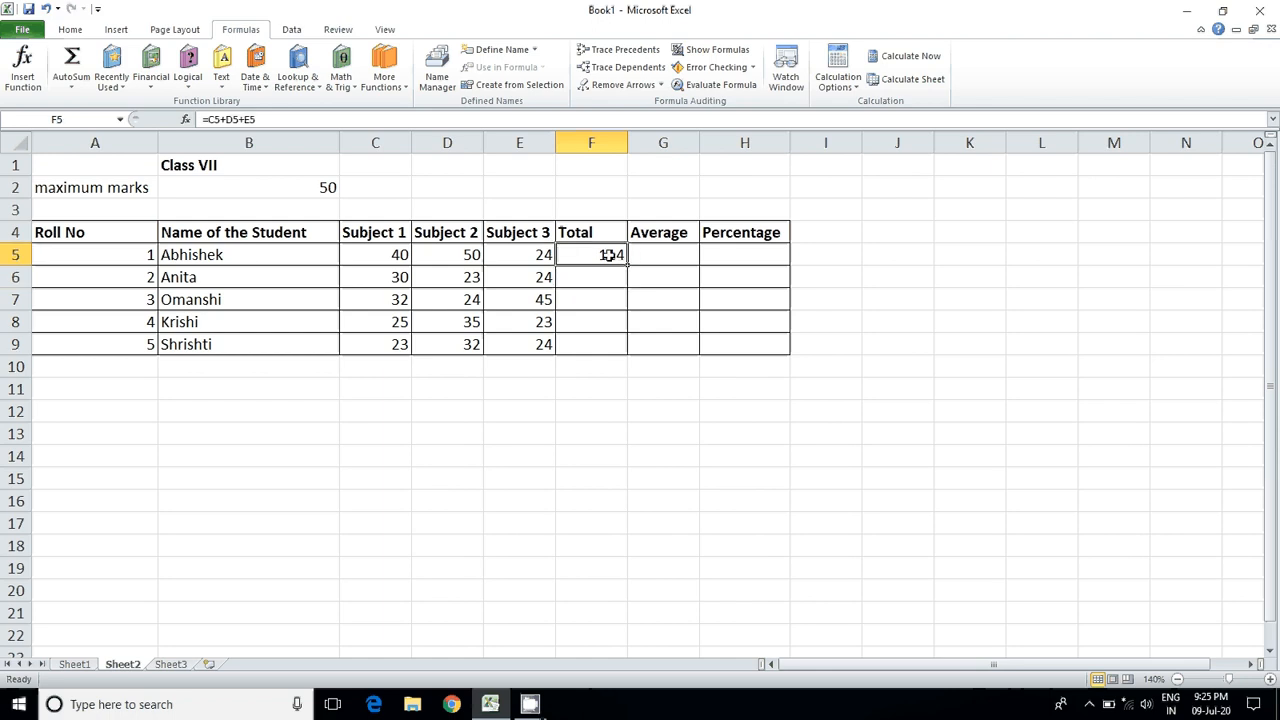
pyautogui.doubleClick(608, 255)
pyautogui.press('Return')
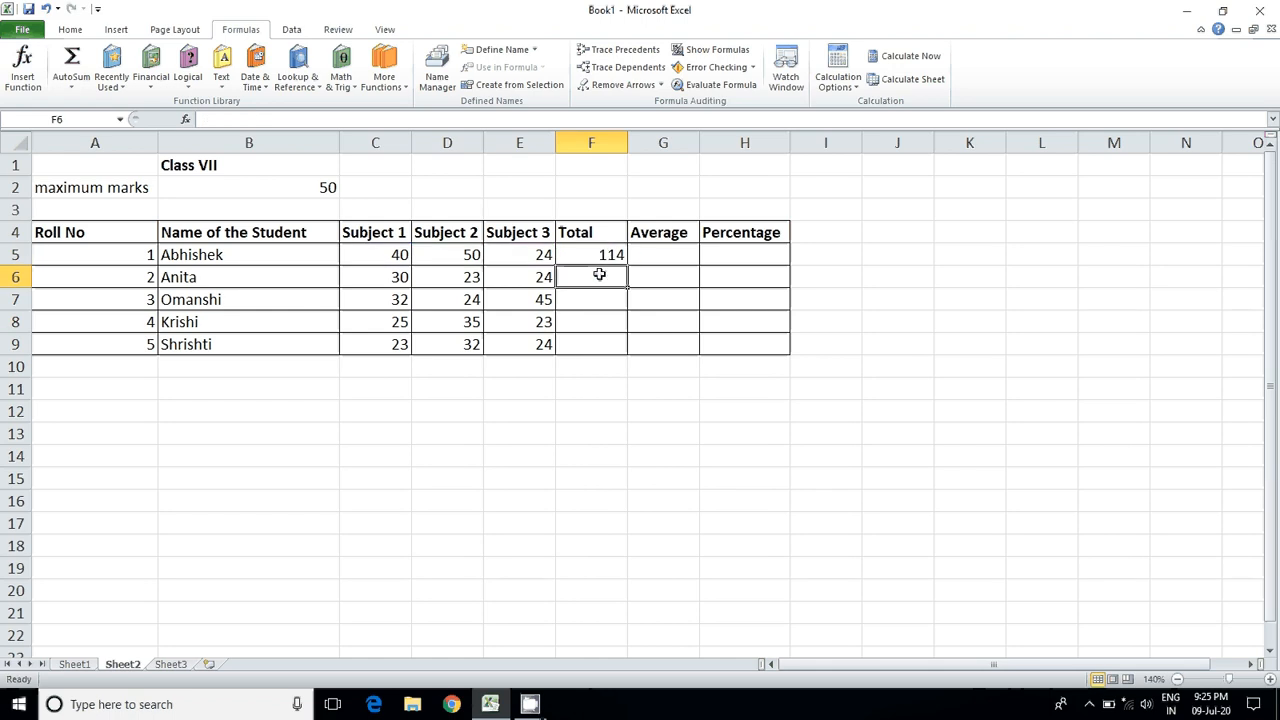
pyautogui.click(608, 254)
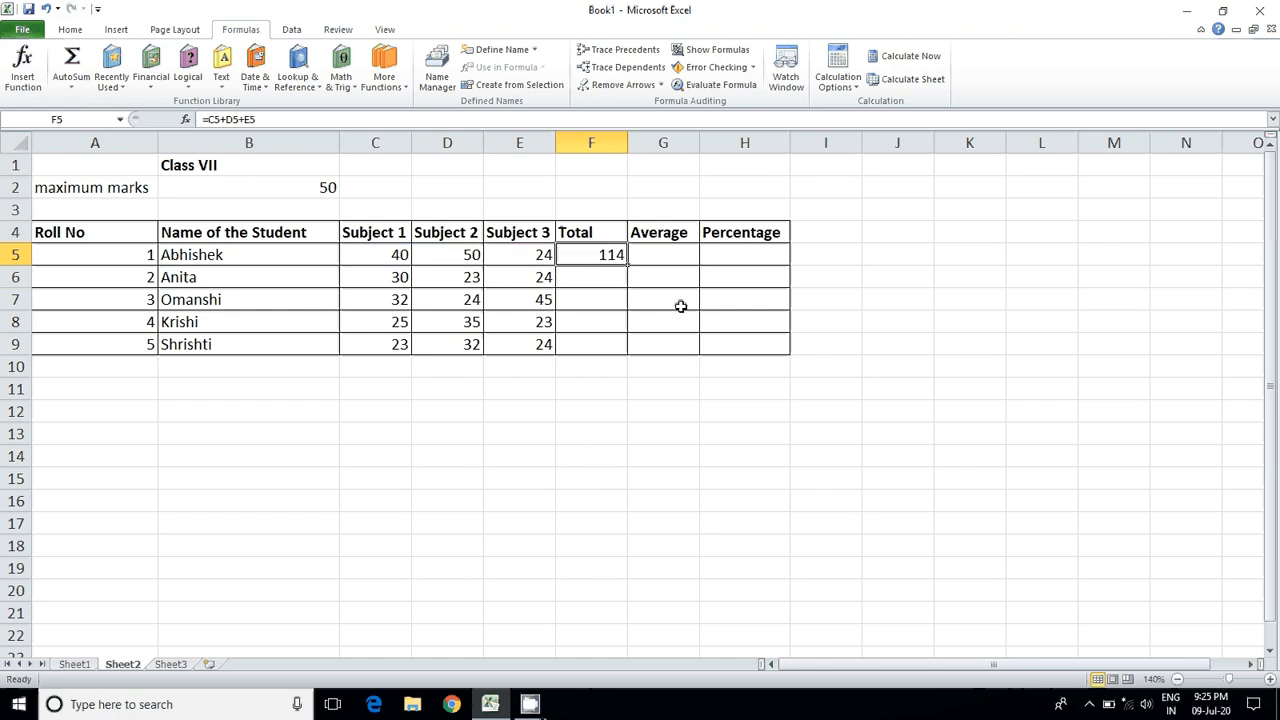
pyautogui.hotkey('ctrl', 'c')
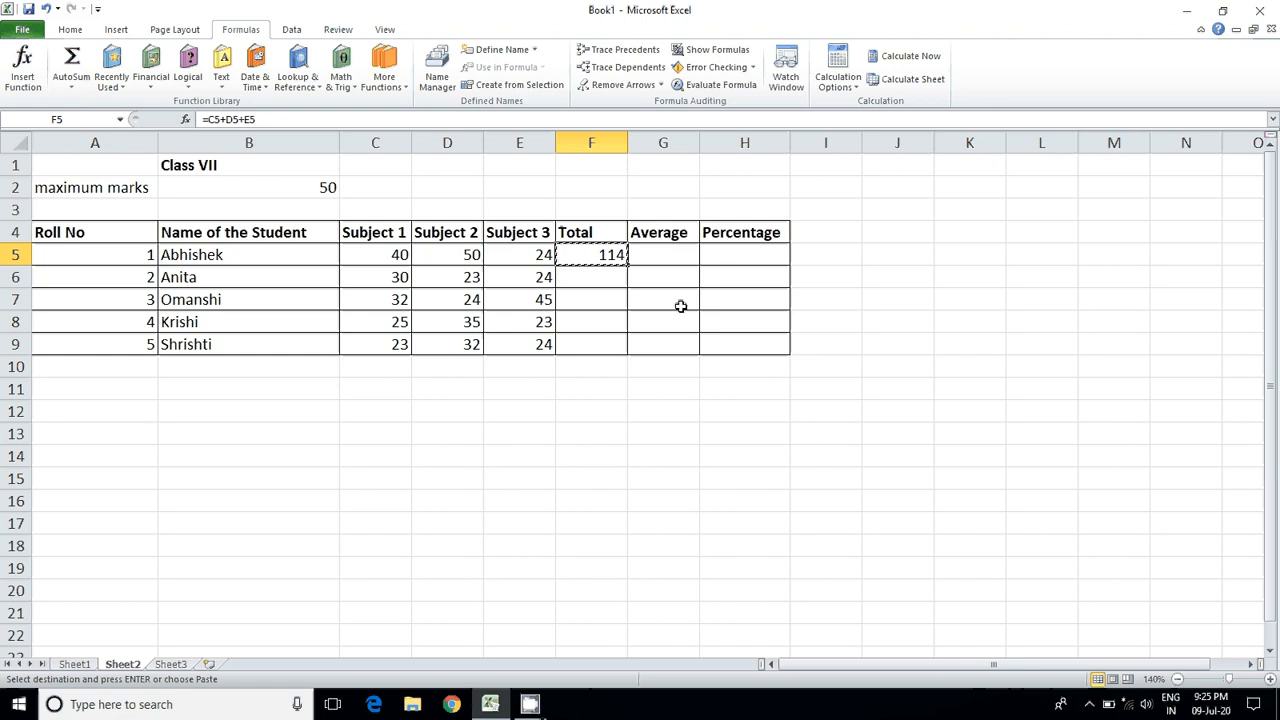
pyautogui.rightClick(592, 254)
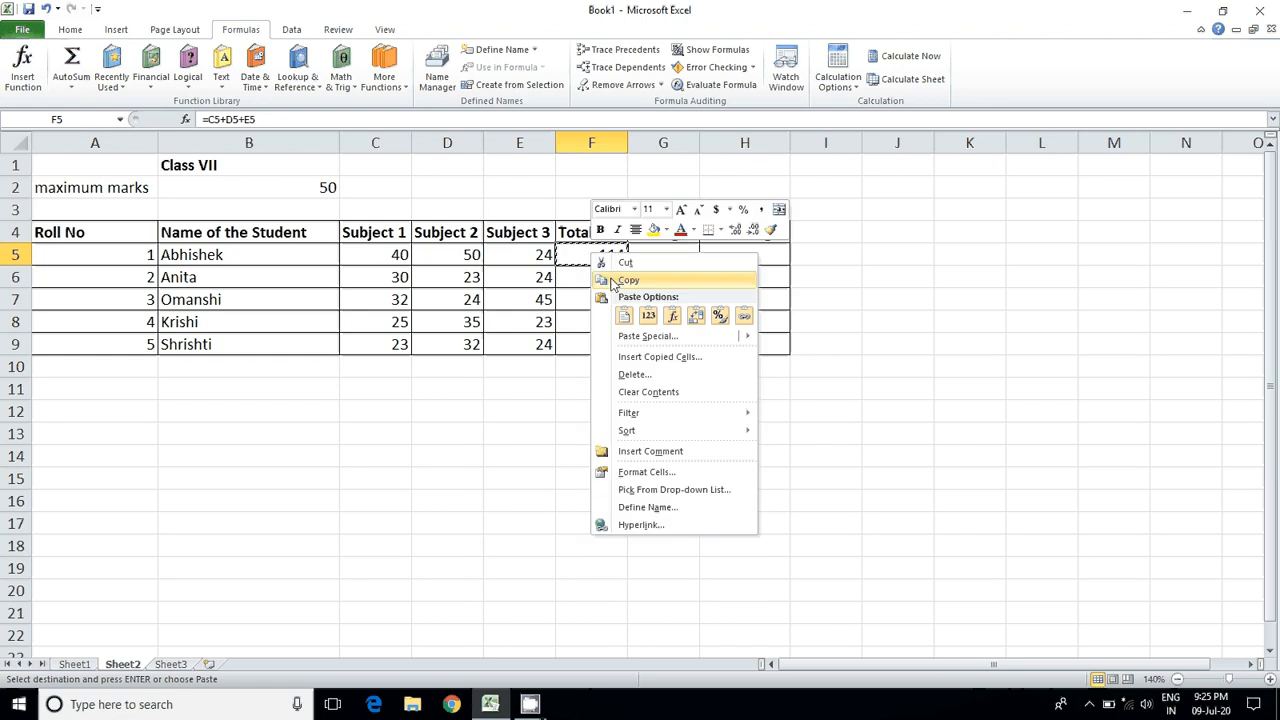
pyautogui.click(613, 282)
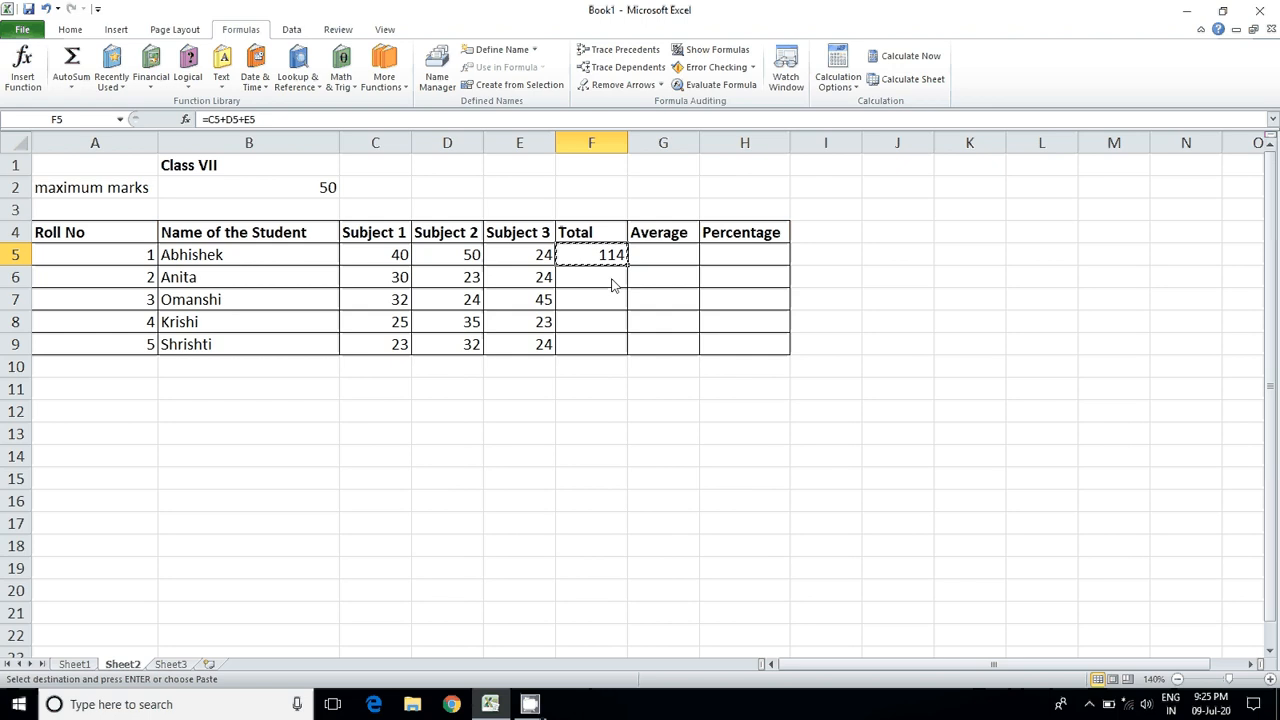
pyautogui.click(613, 282)
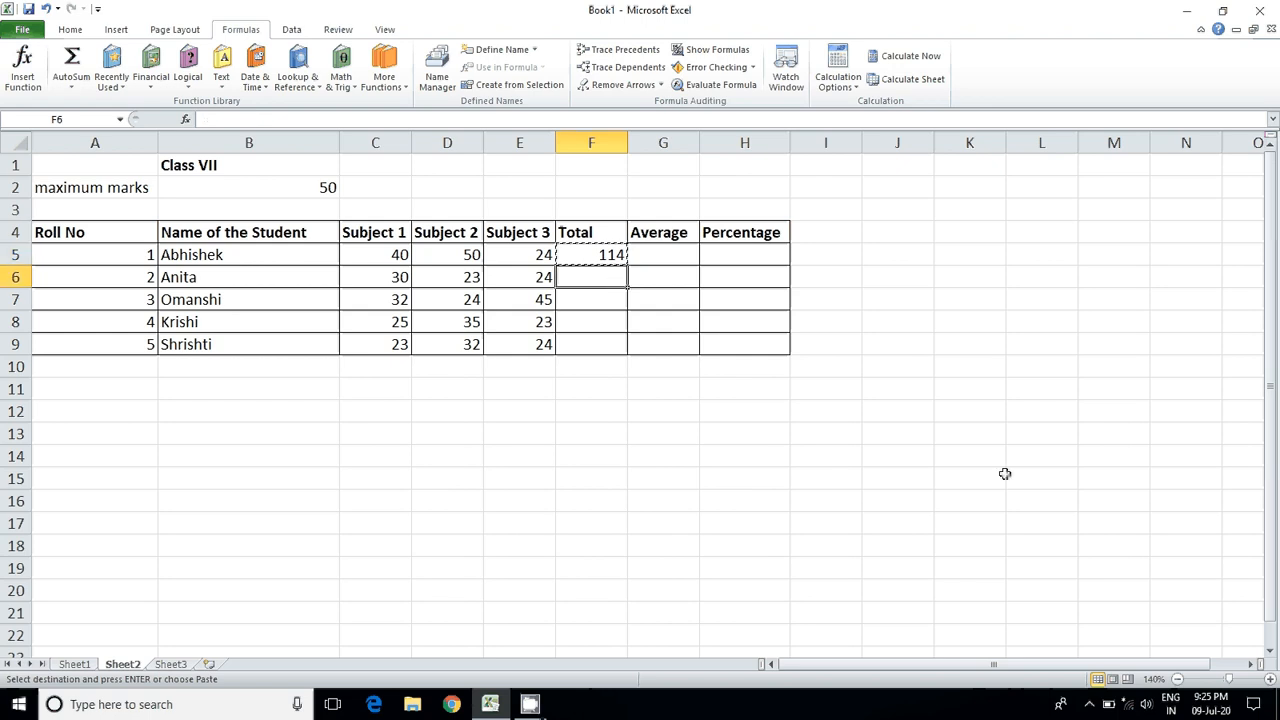
pyautogui.hotkey('ctrl', 'v')
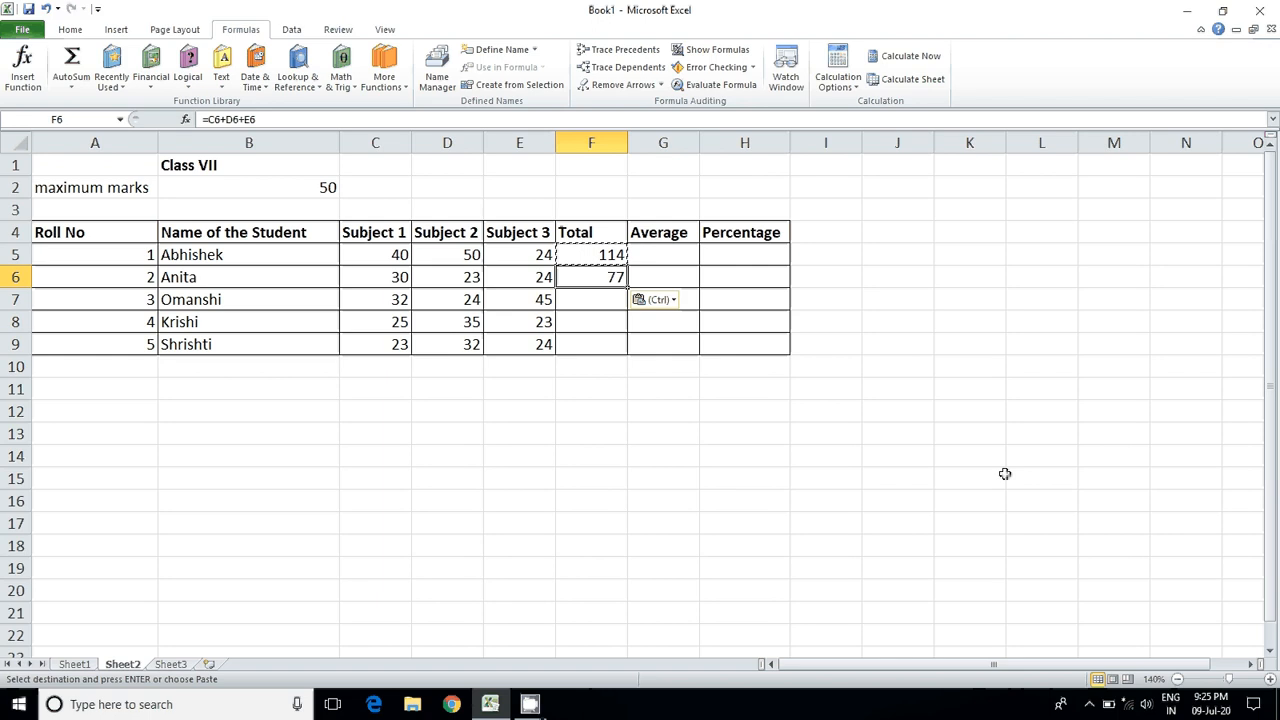
pyautogui.click(581, 252)
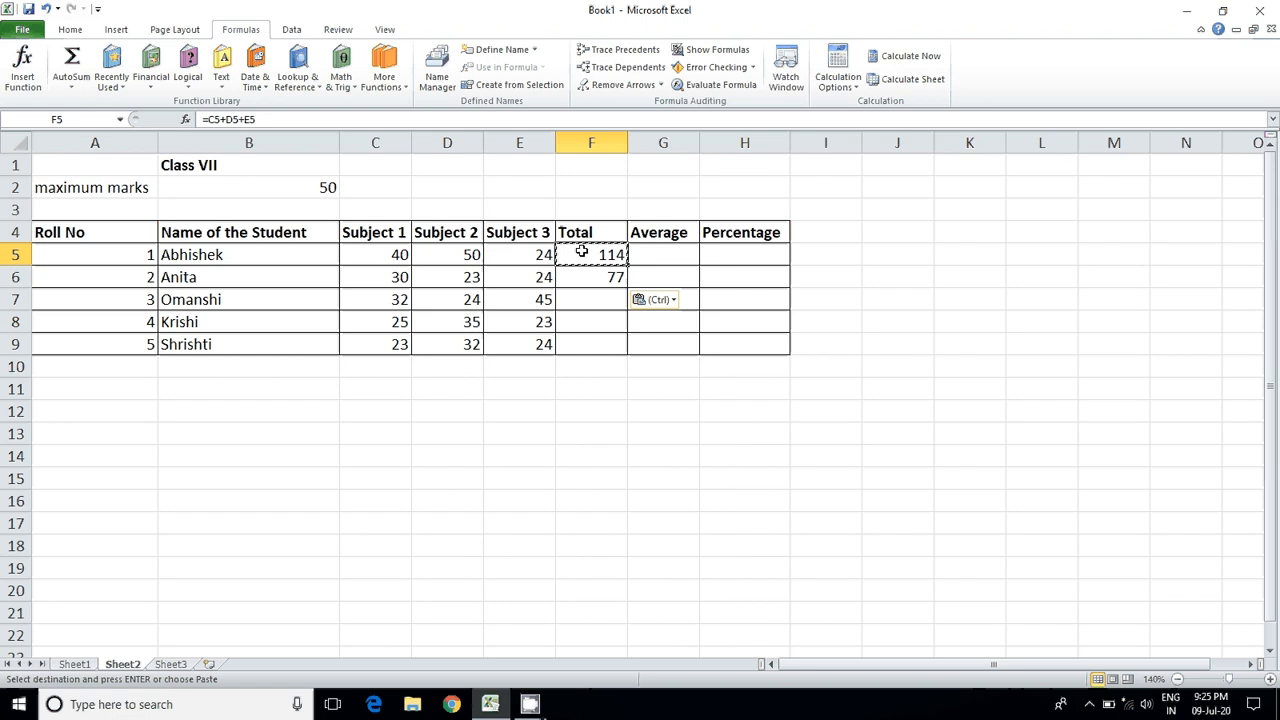
pyautogui.click(586, 273)
pyautogui.click(592, 252)
pyautogui.press('Down')
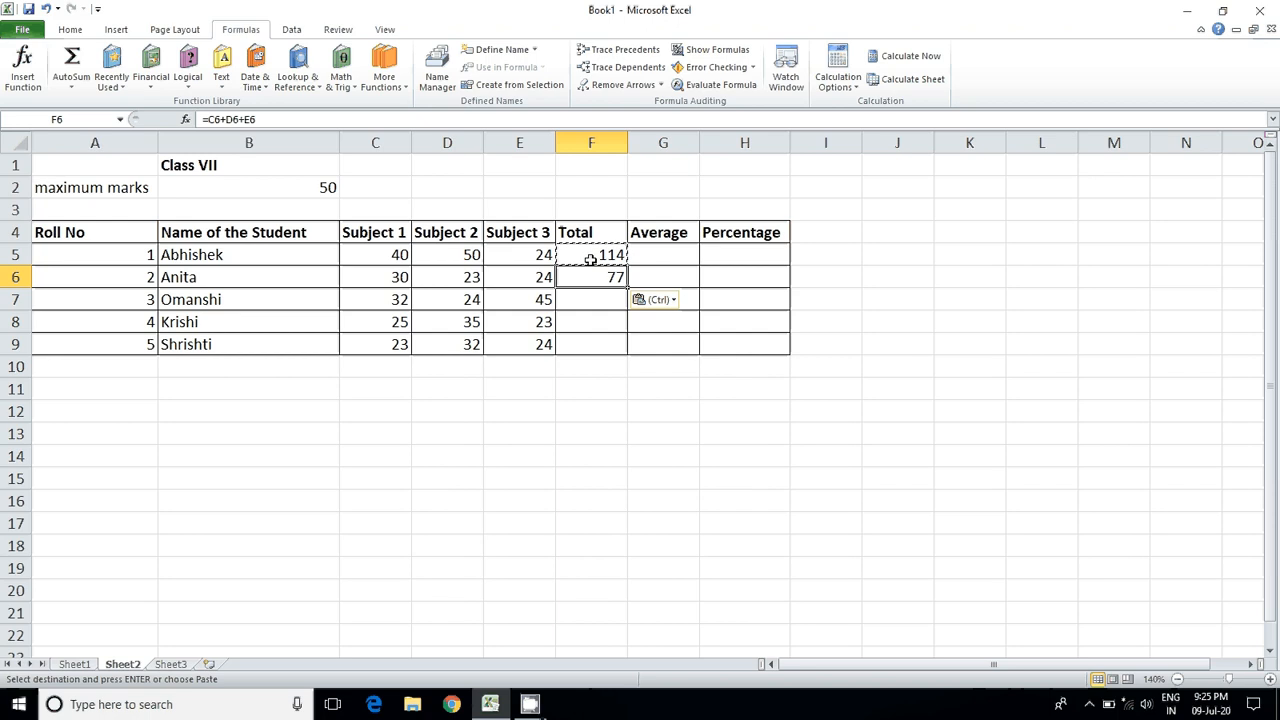
# Step: Paste the total formula into F7 and fill it down to F9 for the remaining students
pyautogui.click(578, 300)
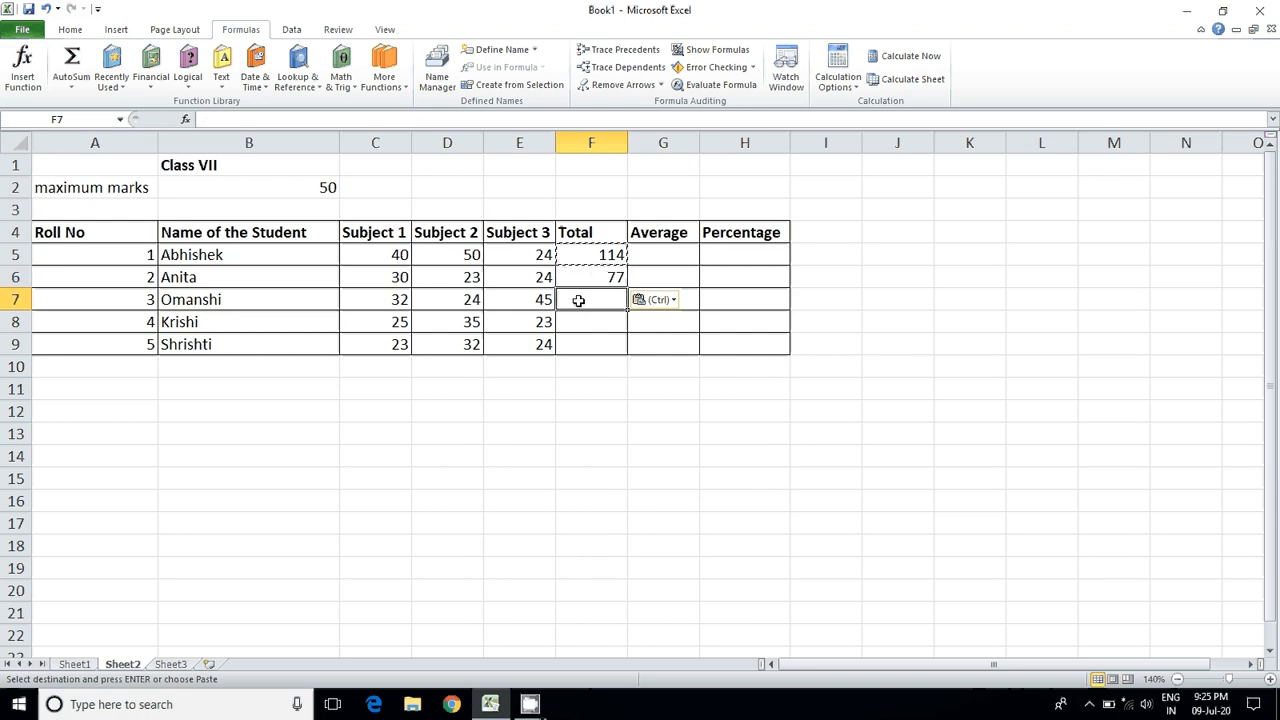
pyautogui.hotkey('ctrl', 'v')
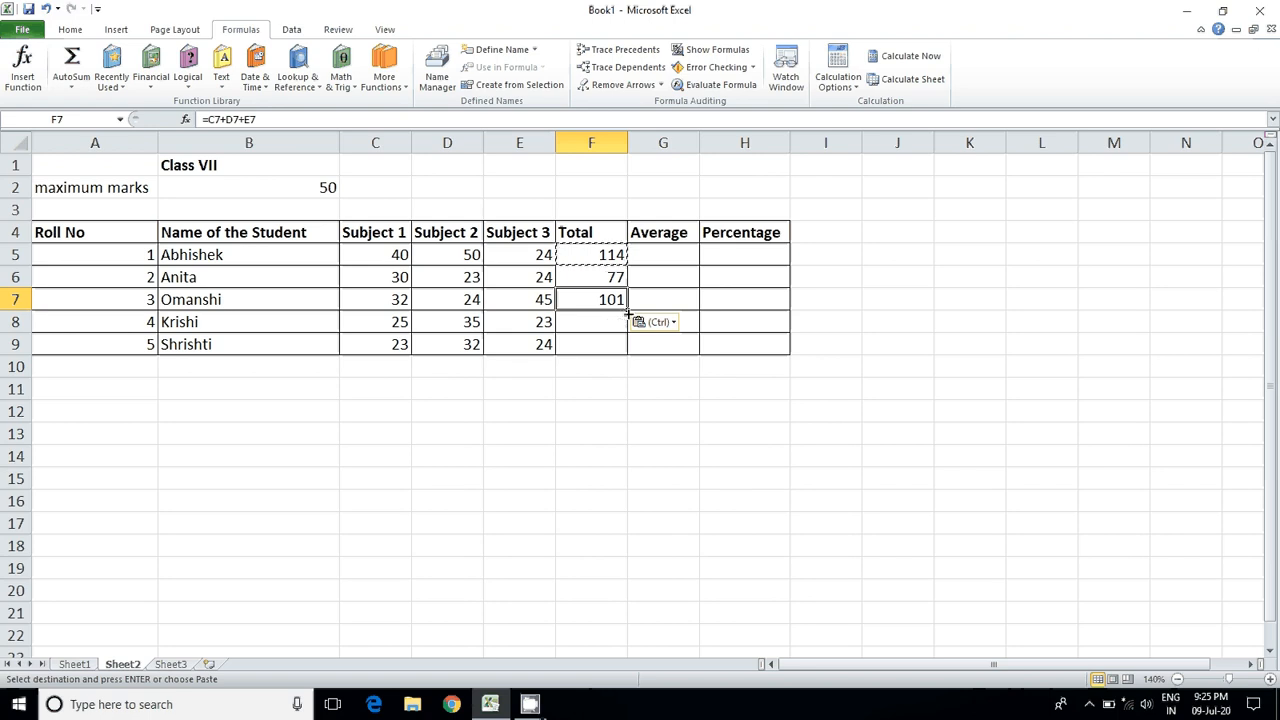
pyautogui.moveTo(627, 311); pyautogui.dragTo(627, 352)
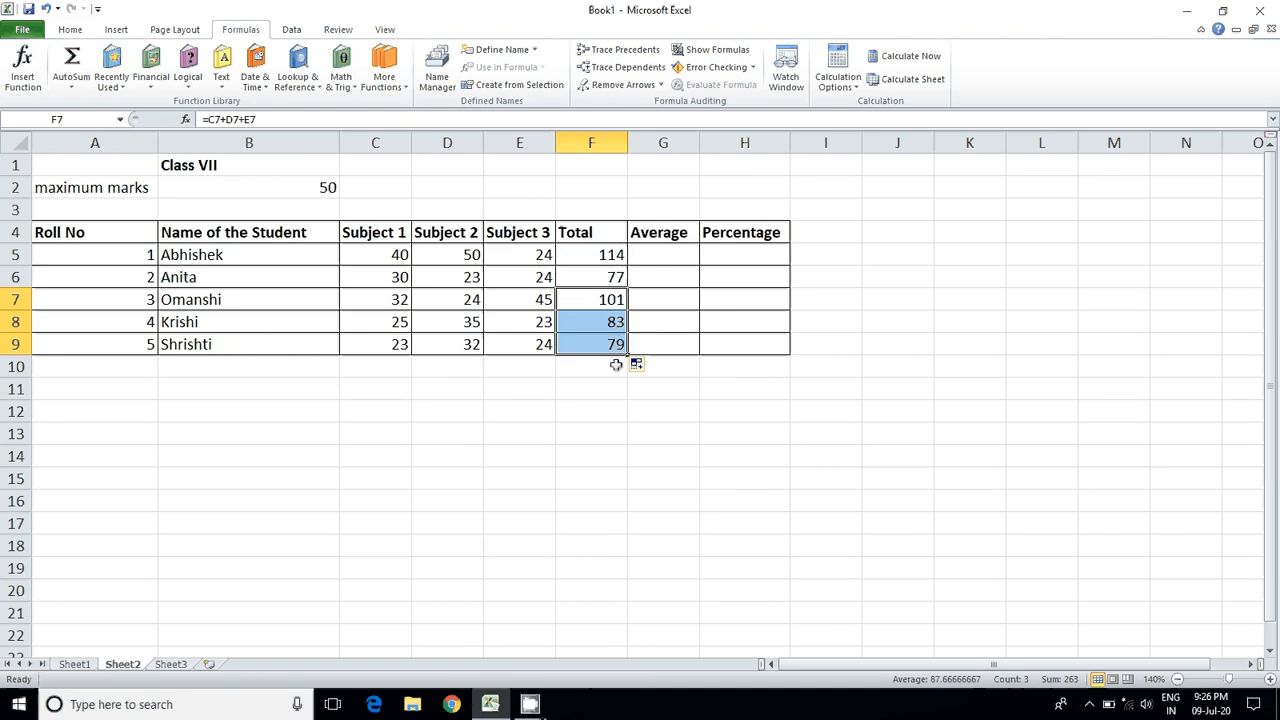
pyautogui.click(615, 409)
# Step: Examine the total formulas in F5 through F8 to see how their relative references follow each row, leaving the formulas unmodified
pyautogui.click(607, 255)
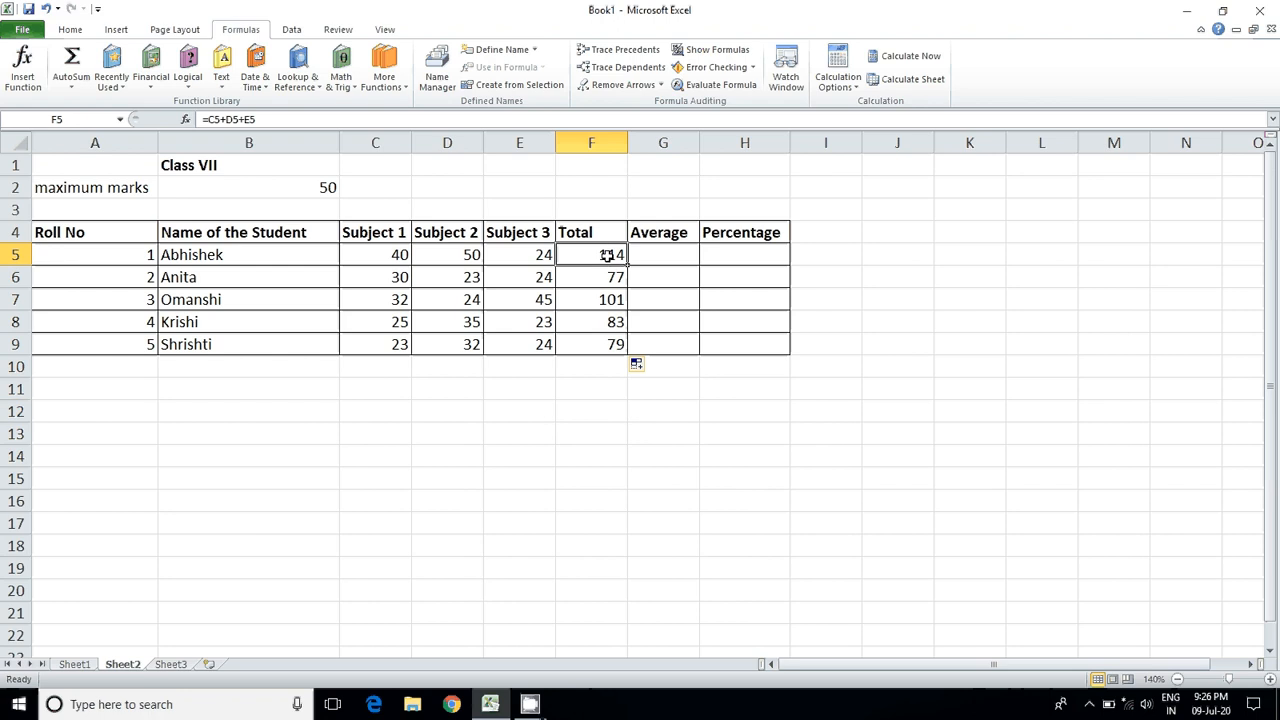
pyautogui.doubleClick(607, 255)
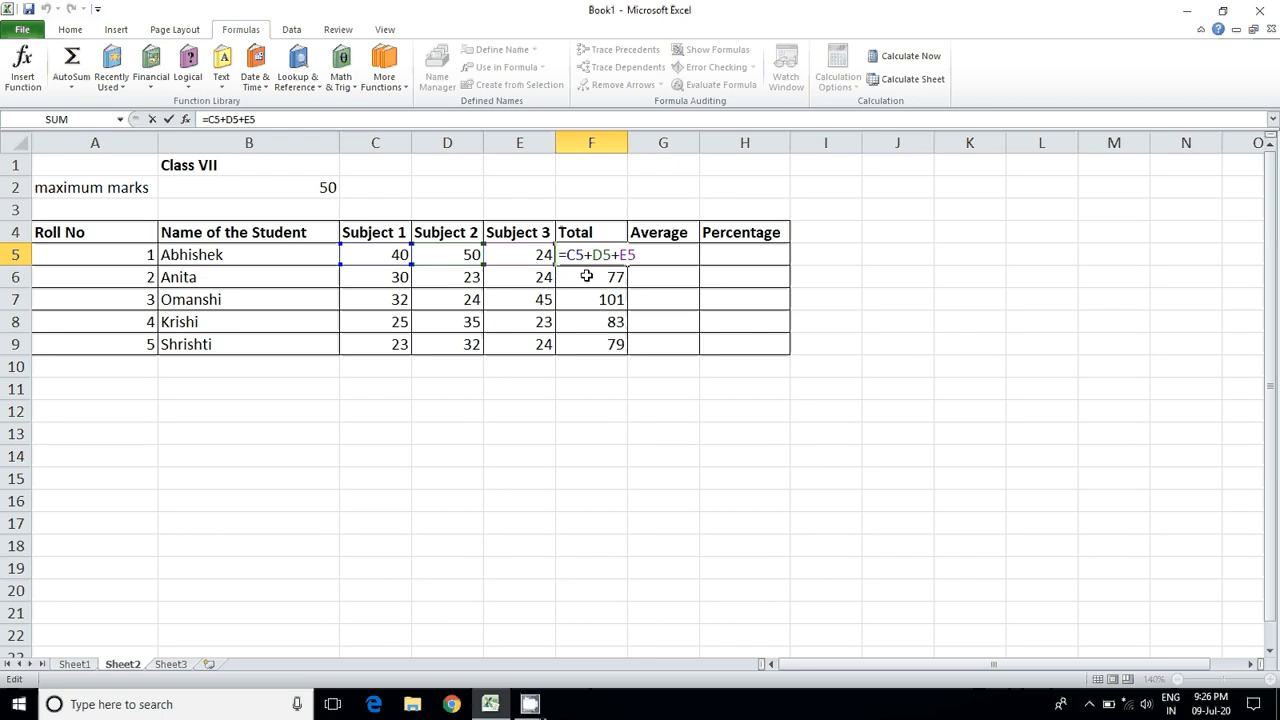
pyautogui.doubleClick(585, 277)
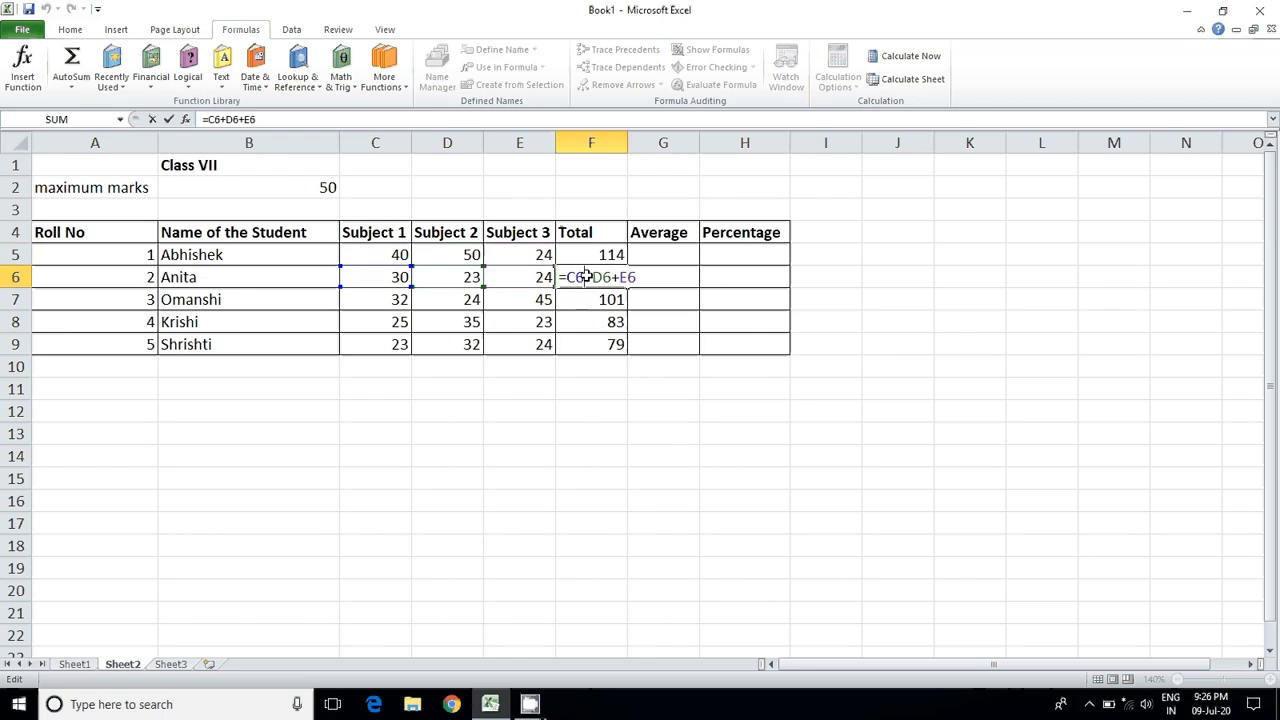
pyautogui.doubleClick(592, 299)
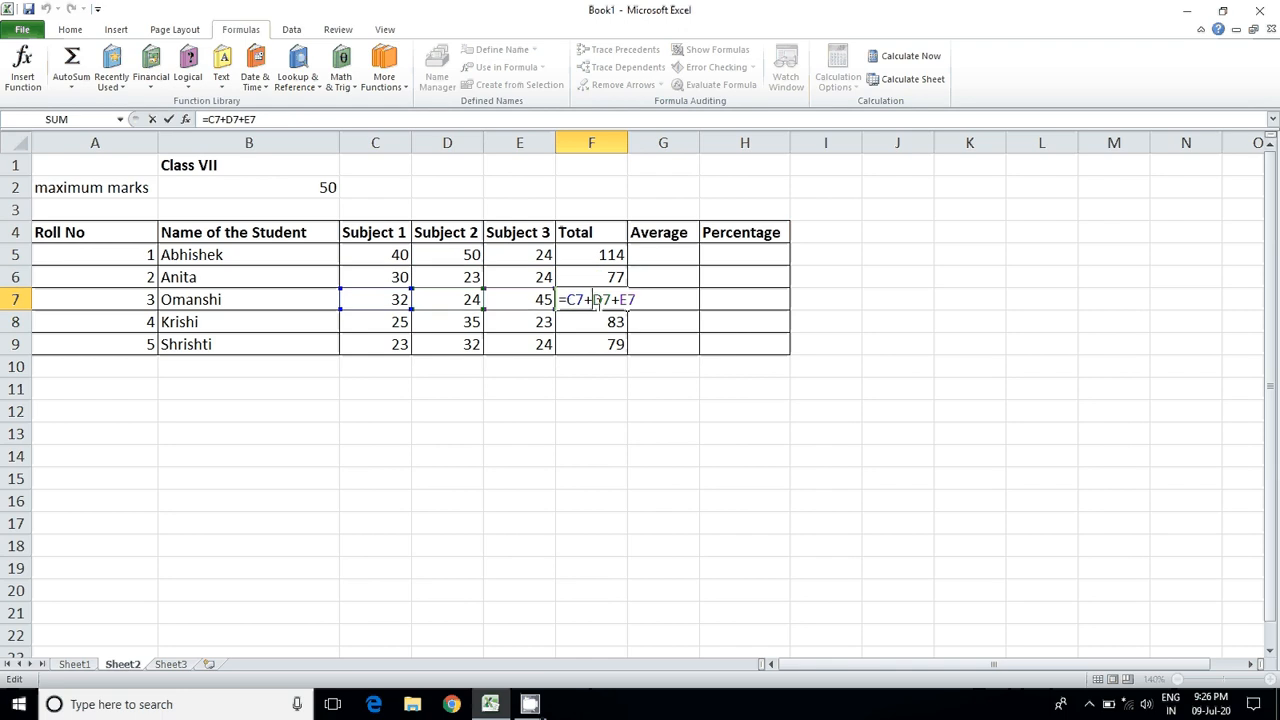
pyautogui.click(591, 320)
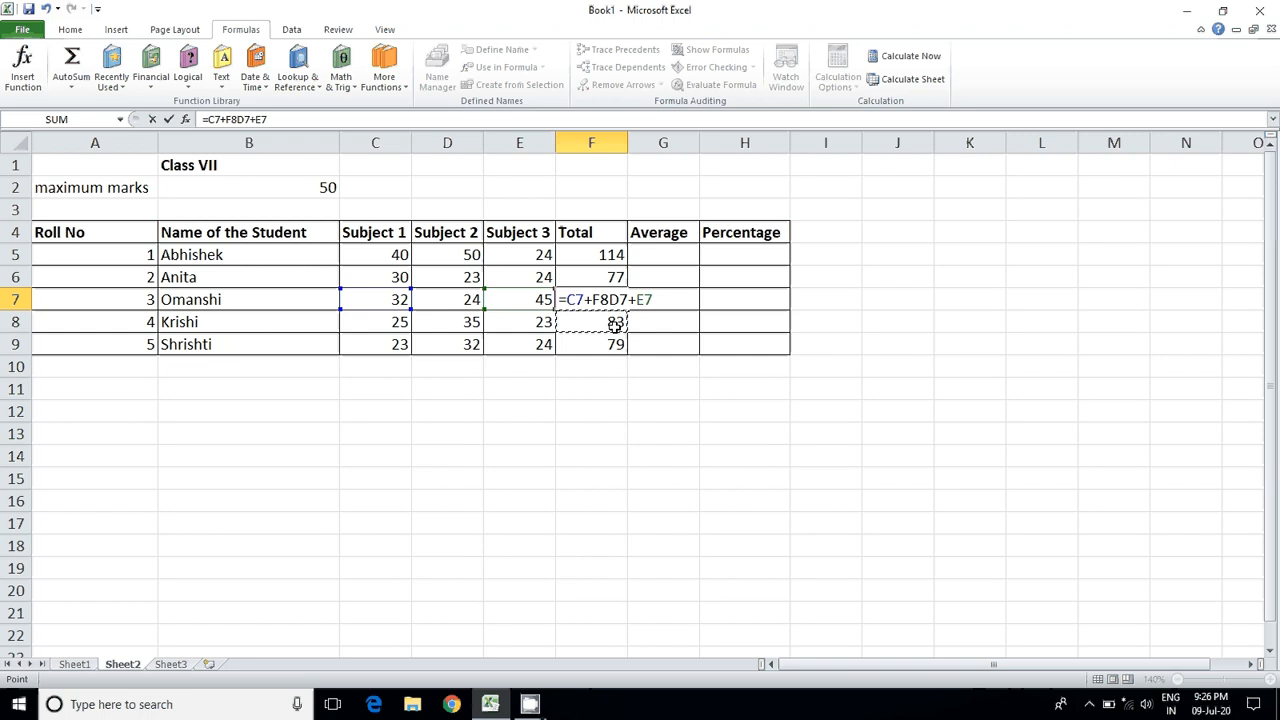
pyautogui.press('BackSpace')
pyautogui.press('BackSpace')
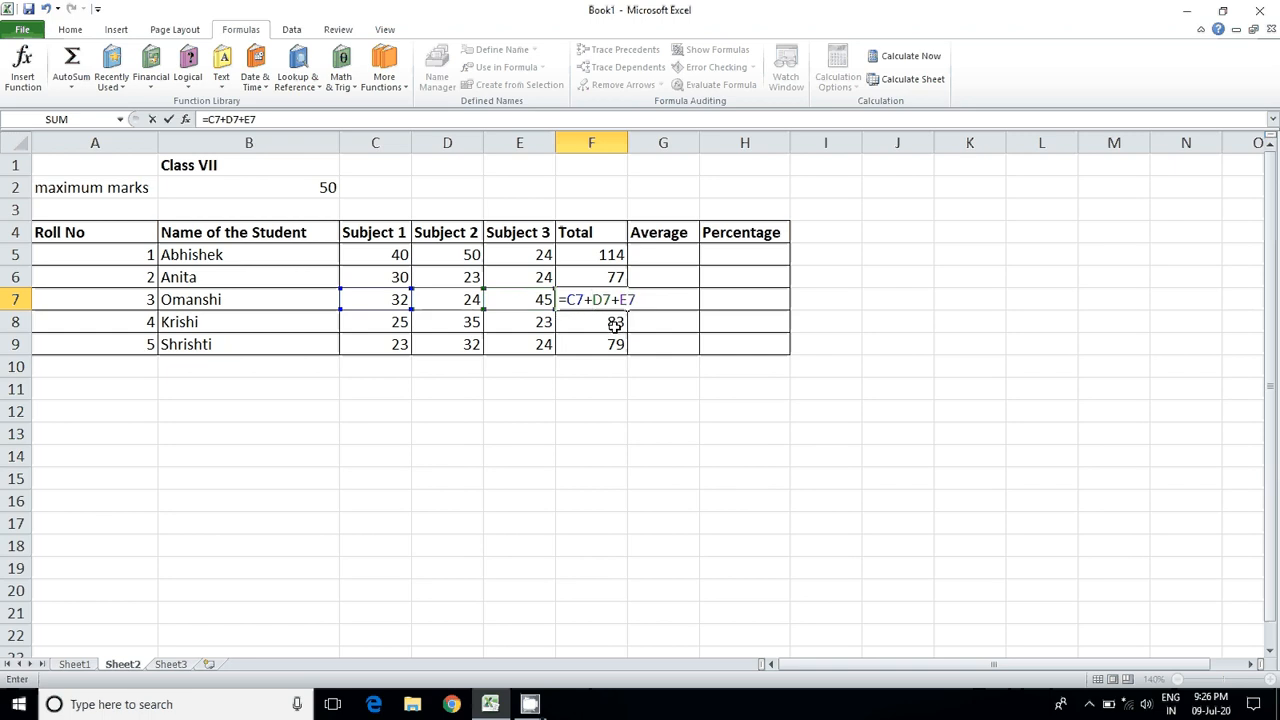
pyautogui.click(610, 325)
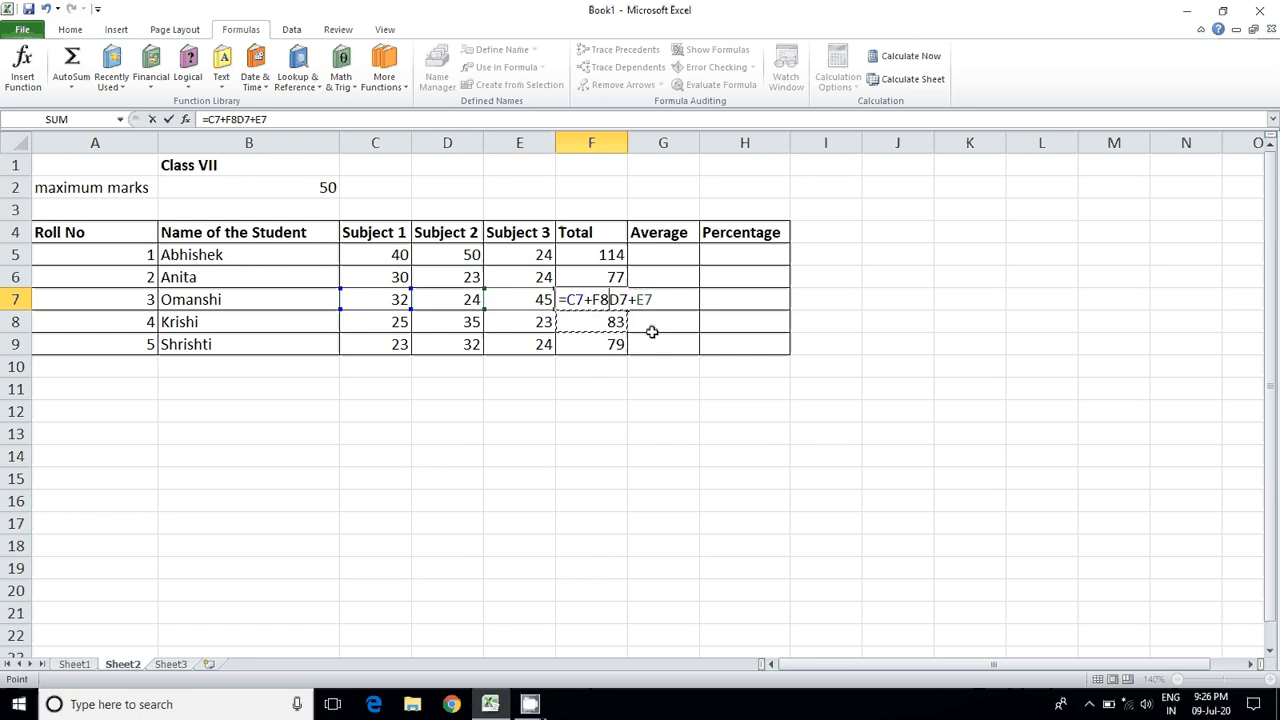
pyautogui.press('BackSpace')
pyautogui.press('BackSpace')
pyautogui.press('Return')
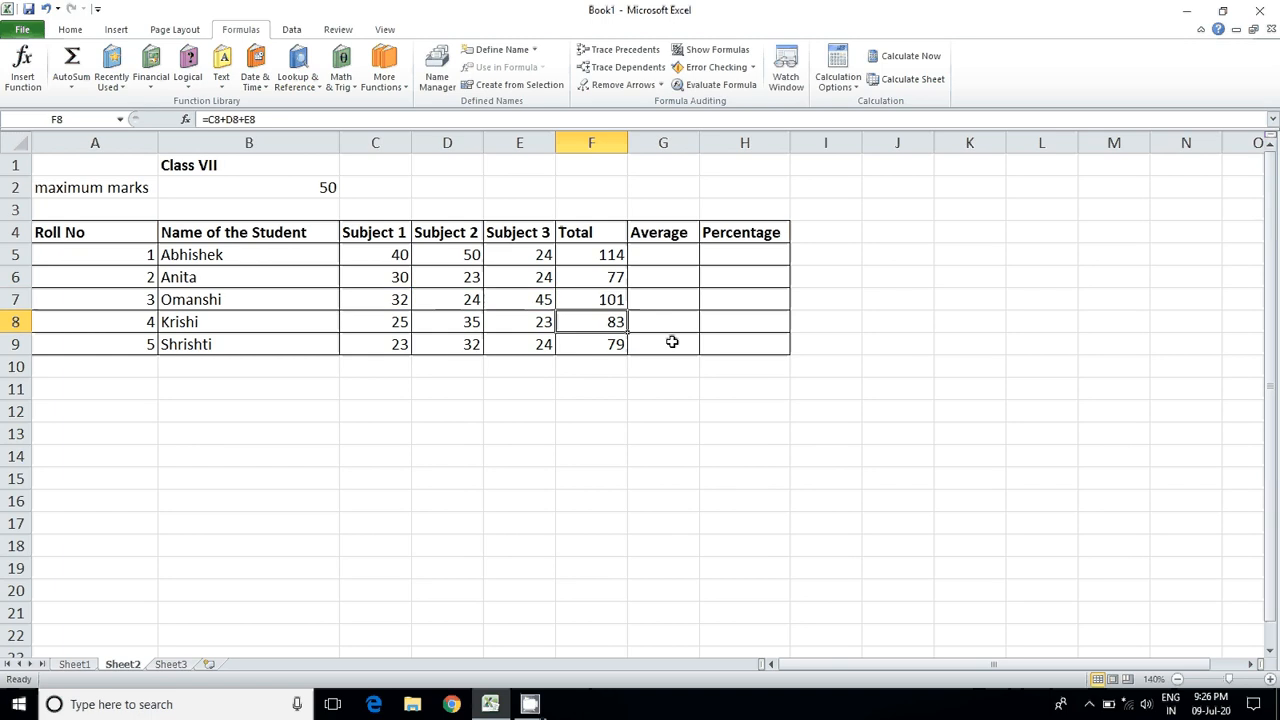
pyautogui.doubleClick(602, 322)
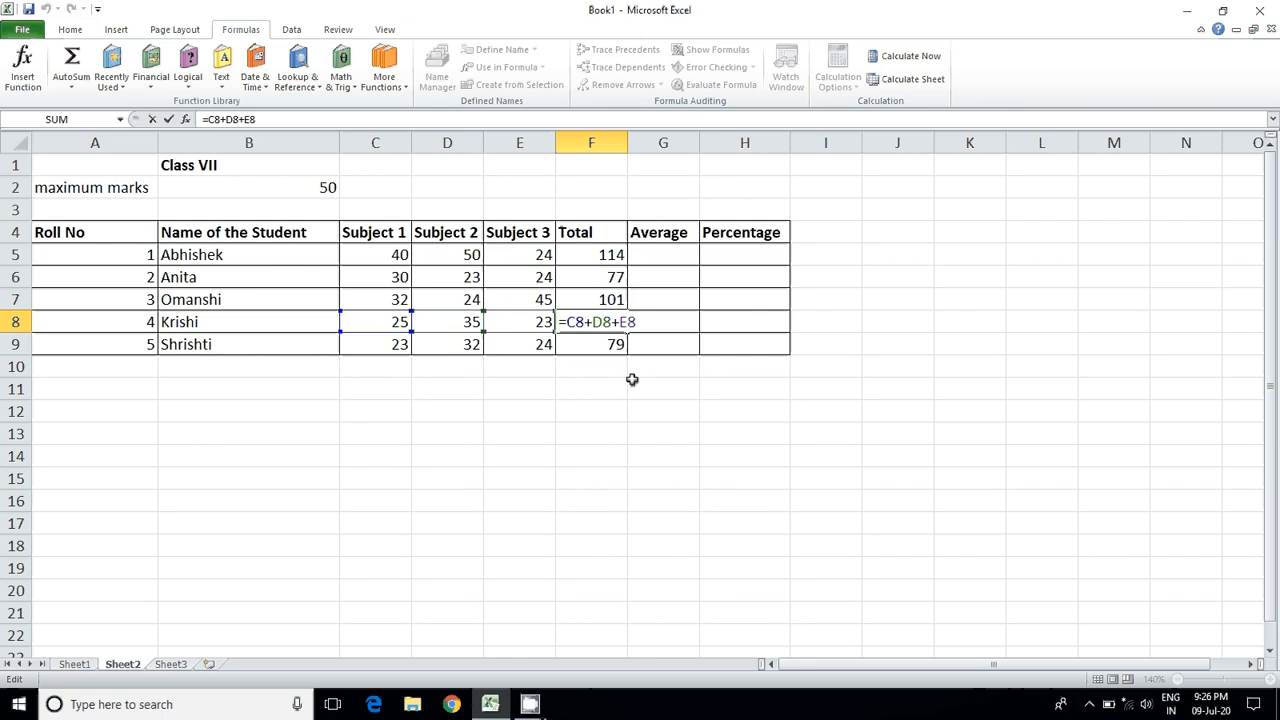
pyautogui.press('Return')
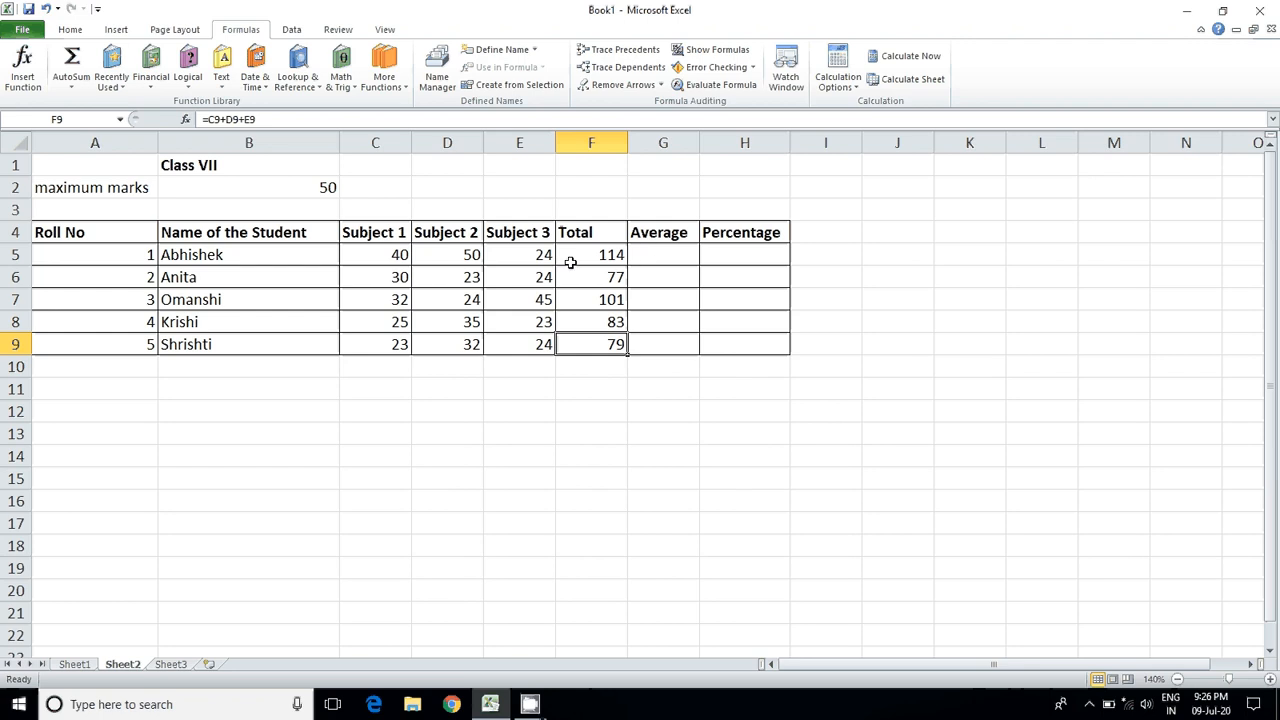
# Step: Calculate the first student's average in G5 by dividing the total by the three subjects with the formula =F5/3
pyautogui.doubleClick(643, 258)
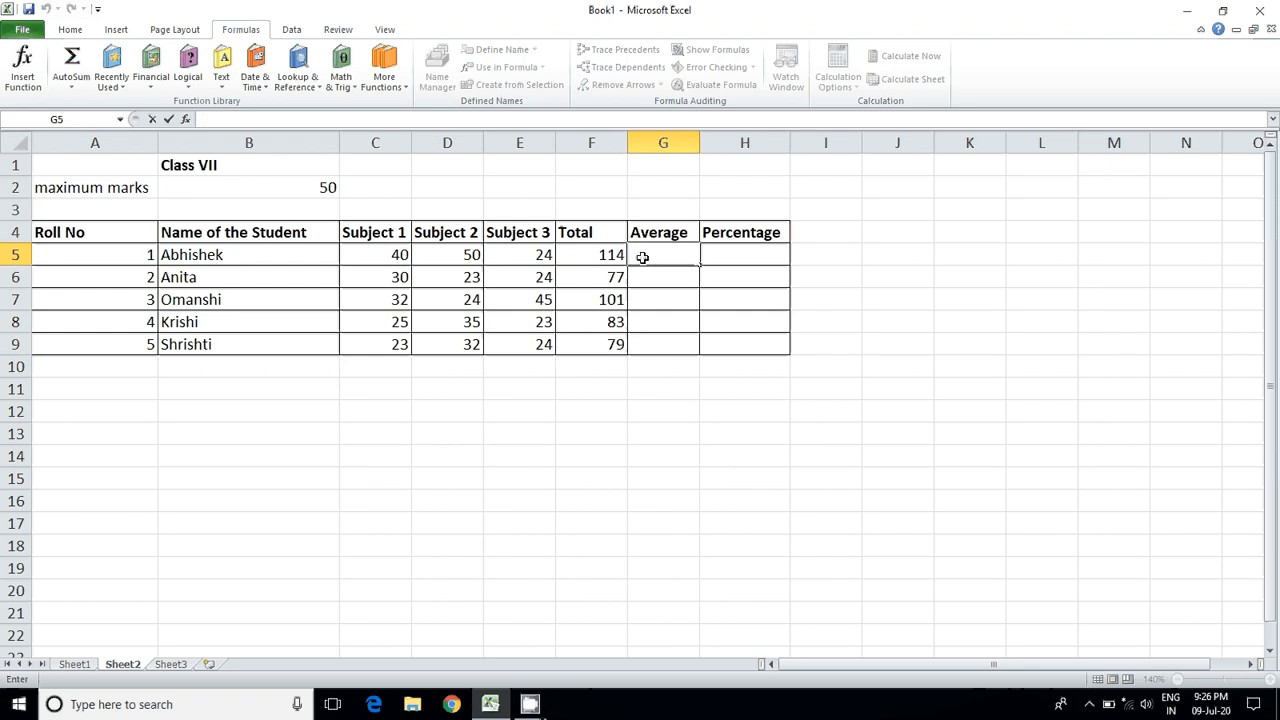
pyautogui.click(611, 254)
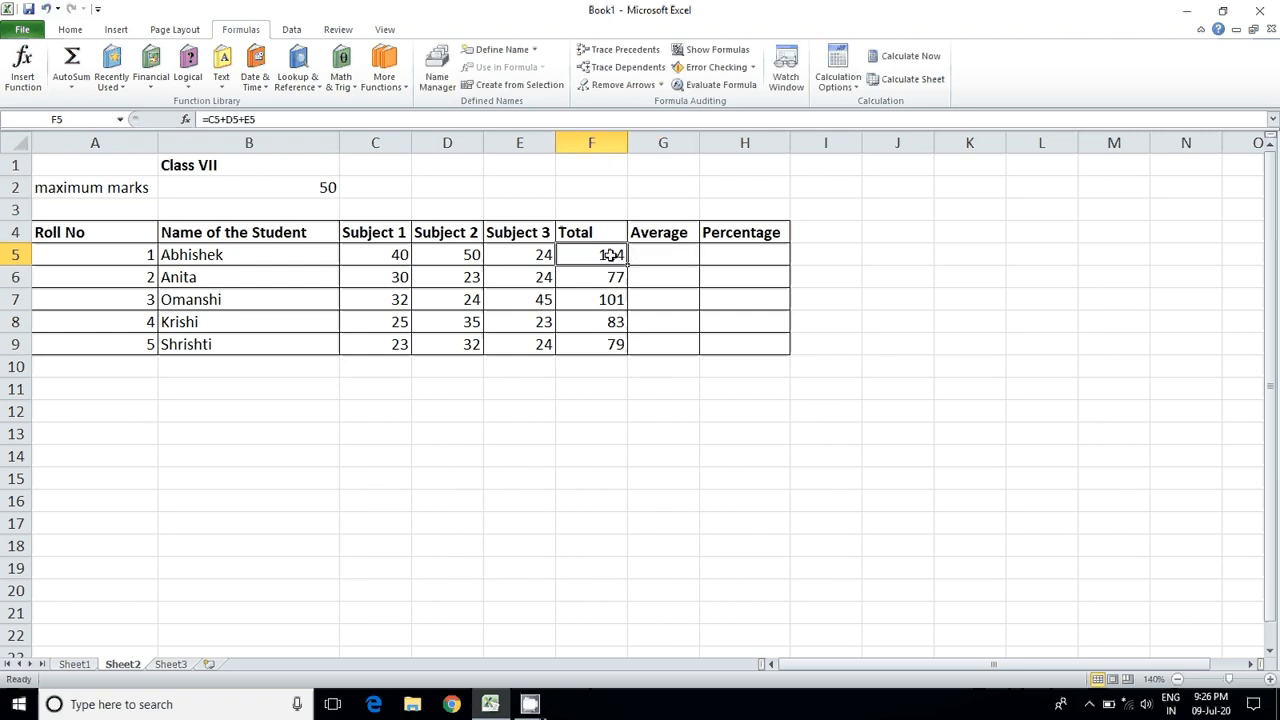
pyautogui.doubleClick(656, 255)
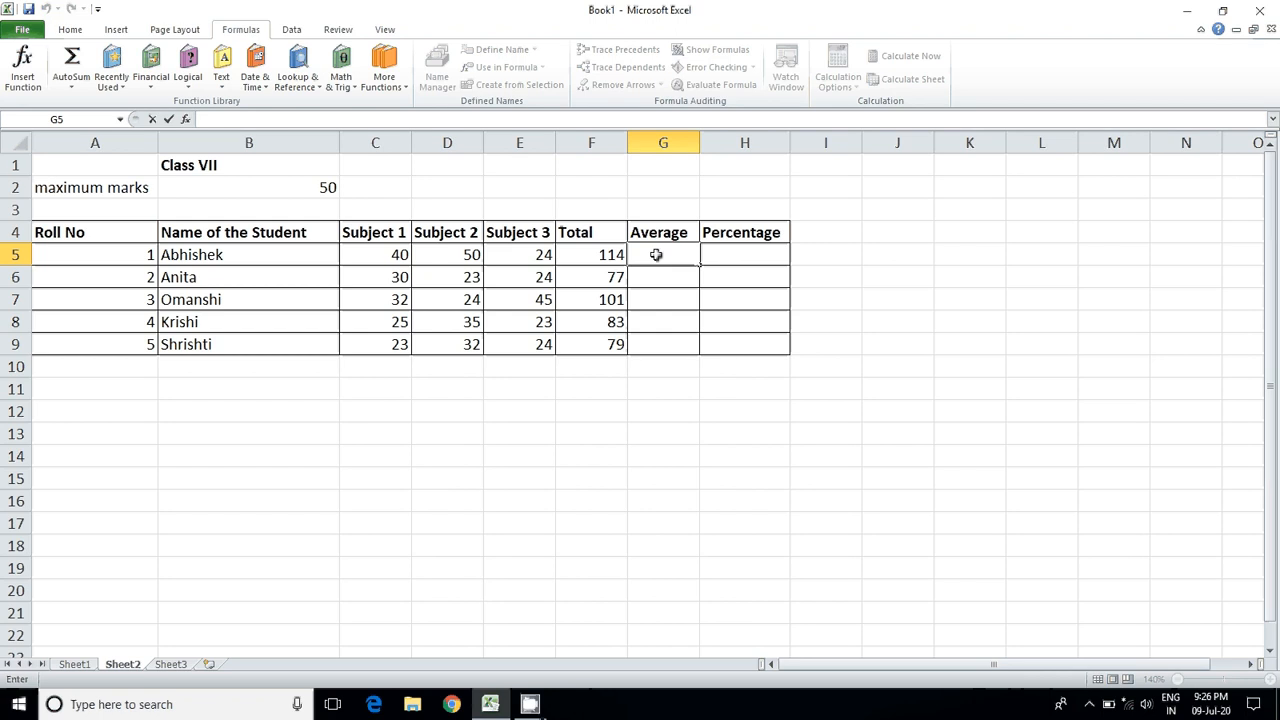
pyautogui.write('=')
pyautogui.click(587, 256)
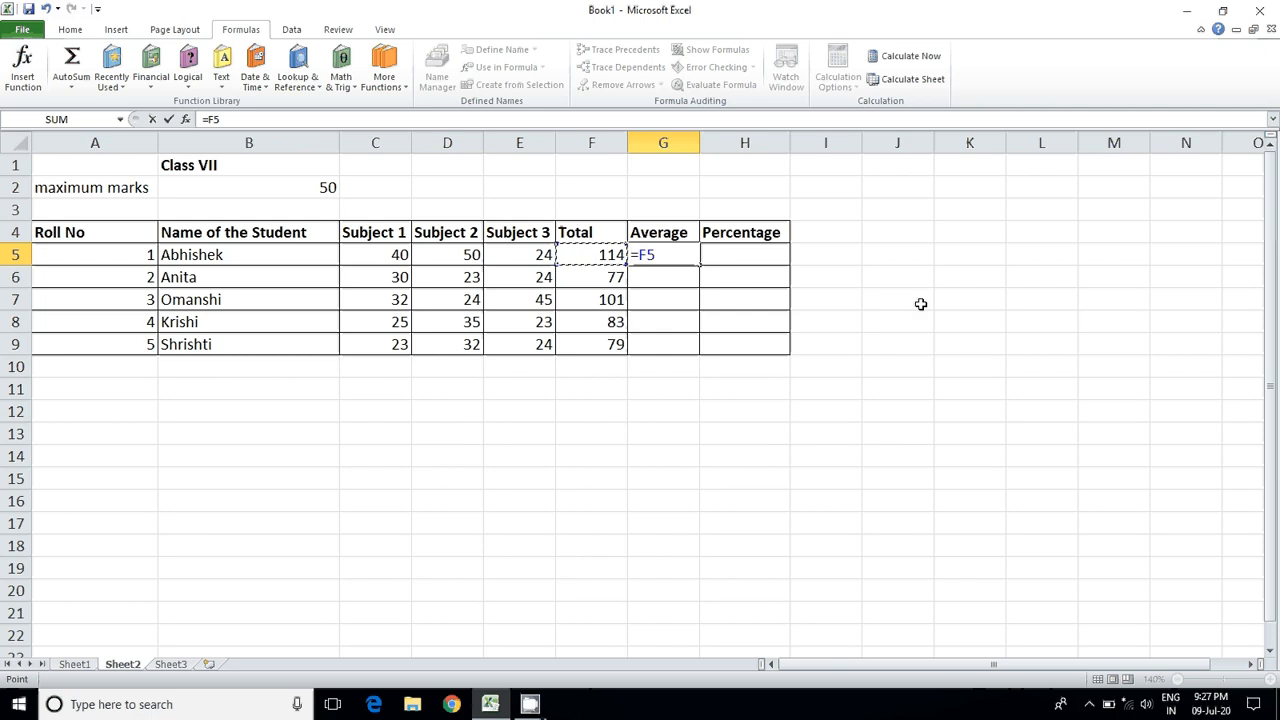
pyautogui.write('/3')
pyautogui.press('Return')
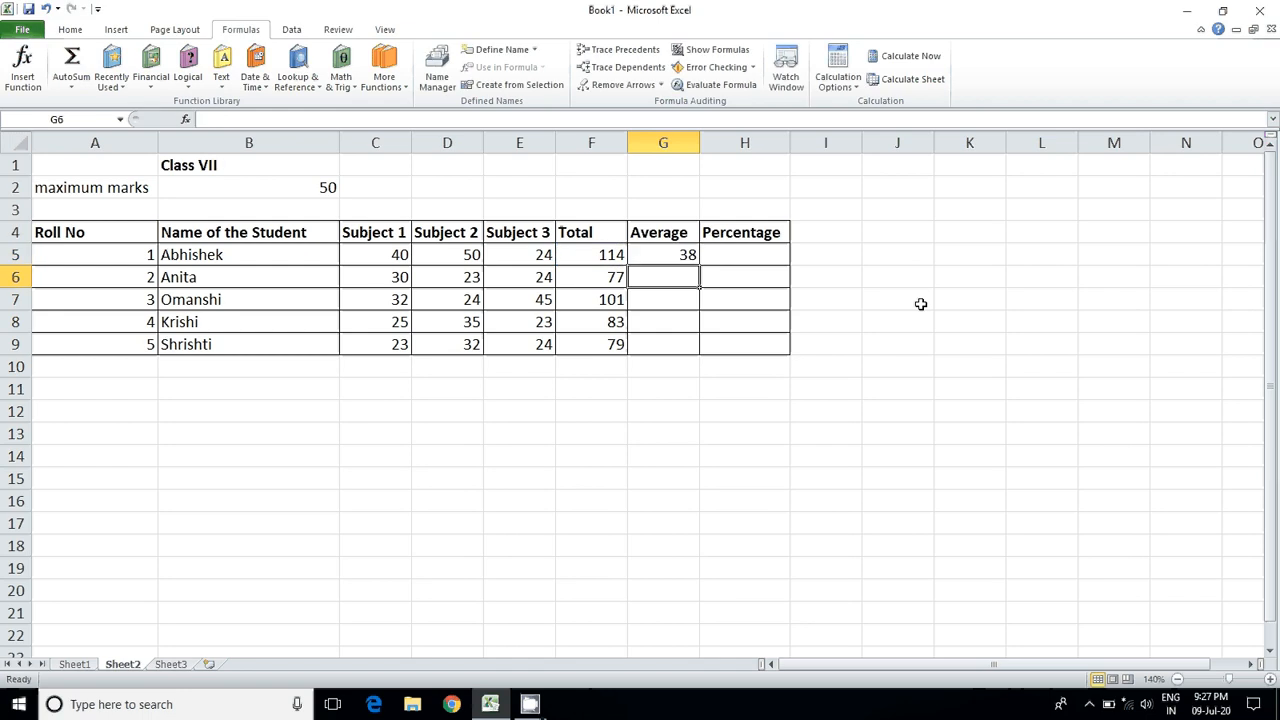
pyautogui.click(689, 255)
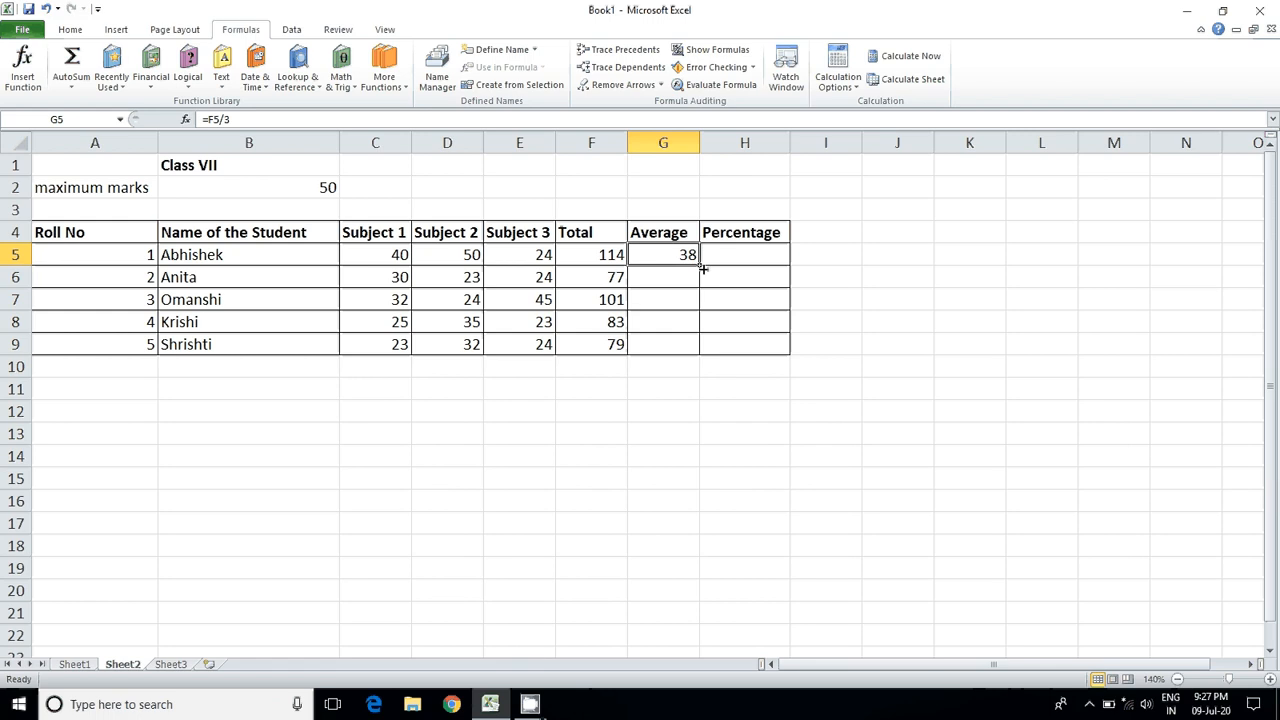
# Step: Fill the average formula from G5 down to G9 for the remaining students
pyautogui.moveTo(703, 268); pyautogui.dragTo(702, 348)
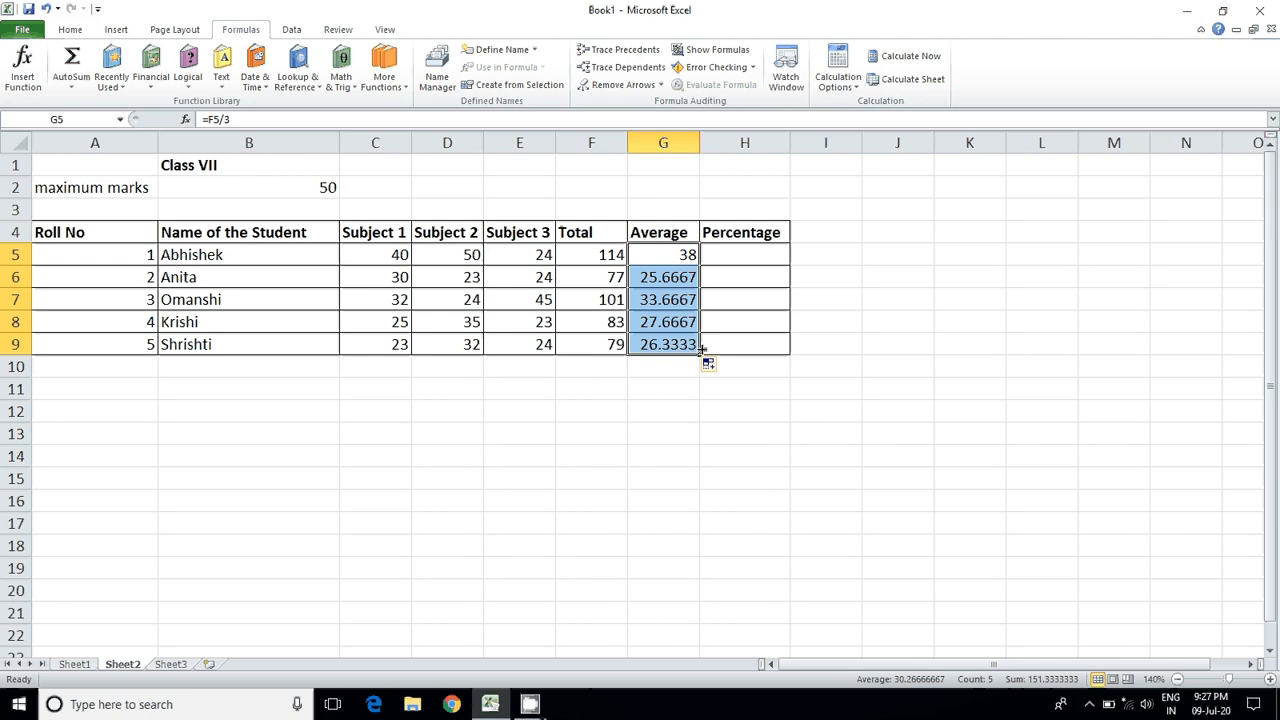
# Step: Enter the first student's percentage formula =F5*100(B2*3) in H5 and accept the proposed correction to =F5*100*(B2*3)
pyautogui.doubleClick(727, 253)
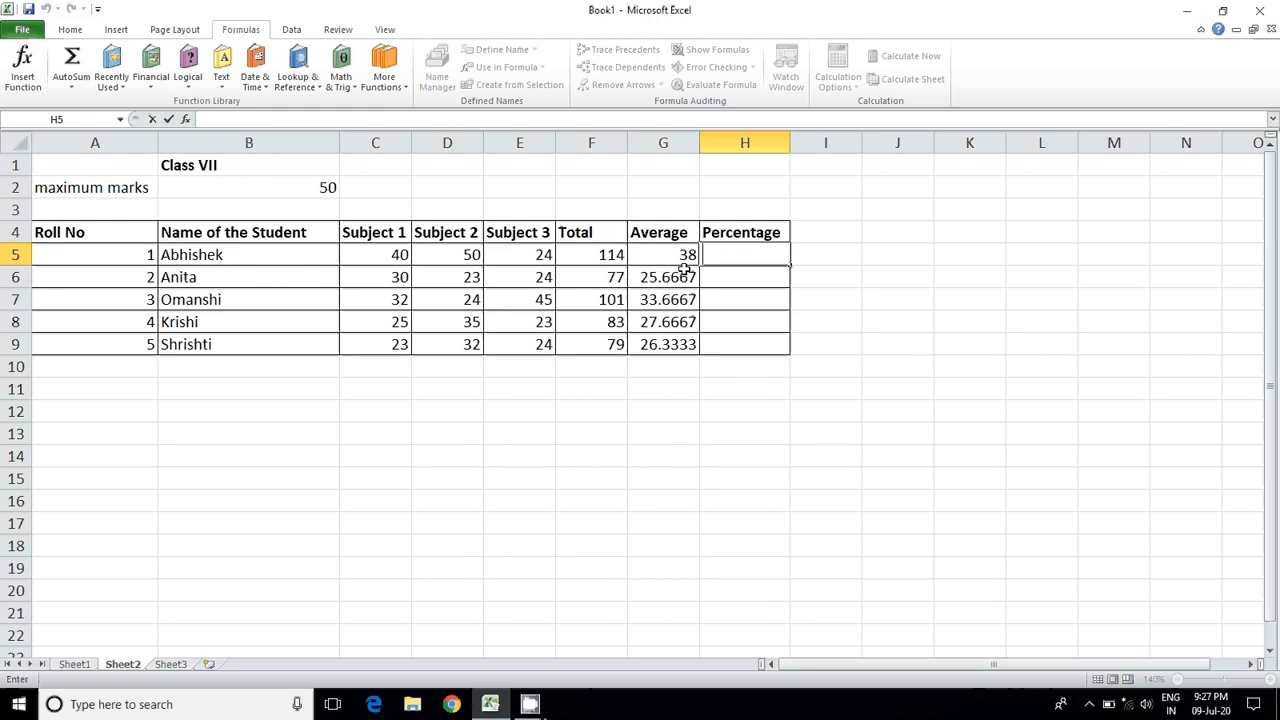
pyautogui.click(268, 187)
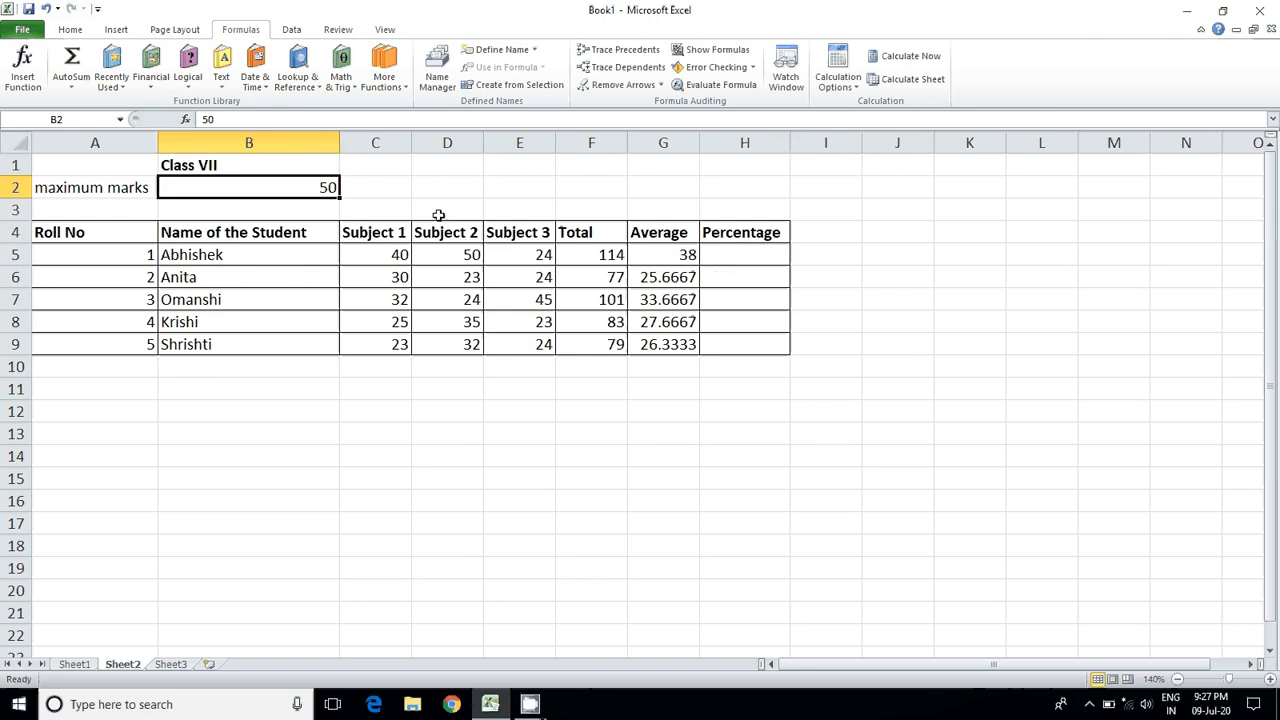
pyautogui.click(594, 259)
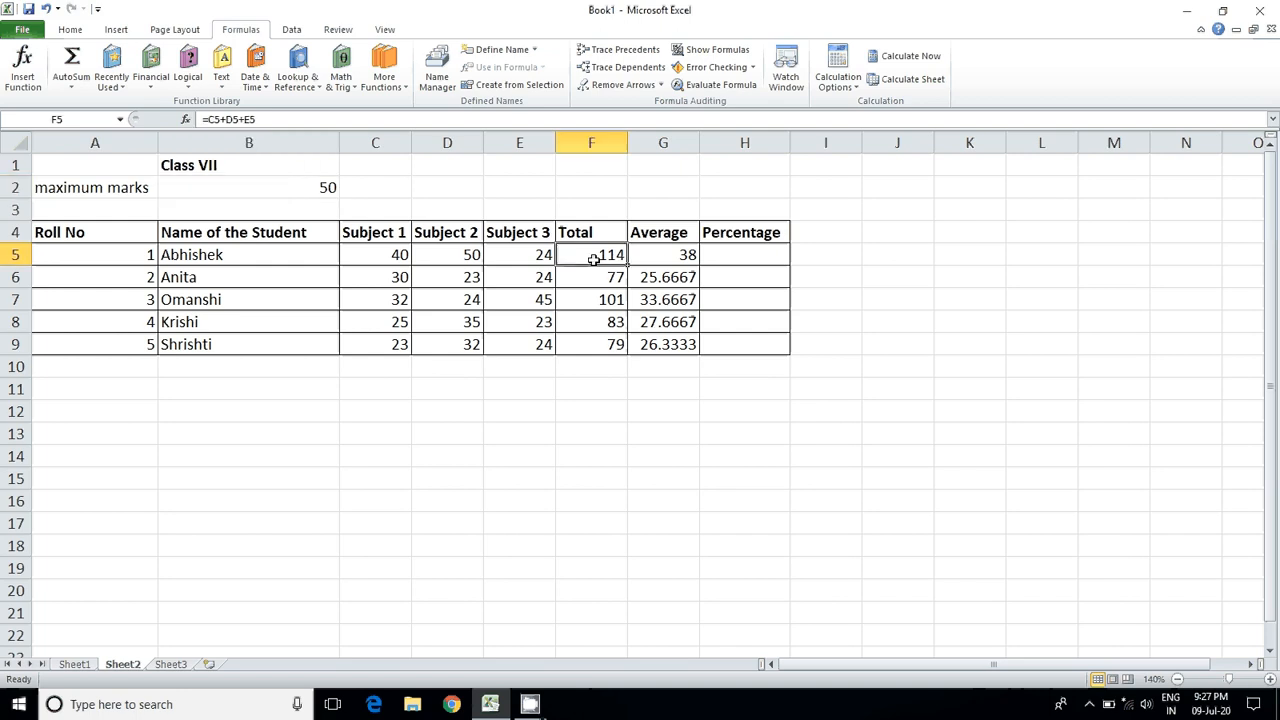
pyautogui.doubleClick(762, 256)
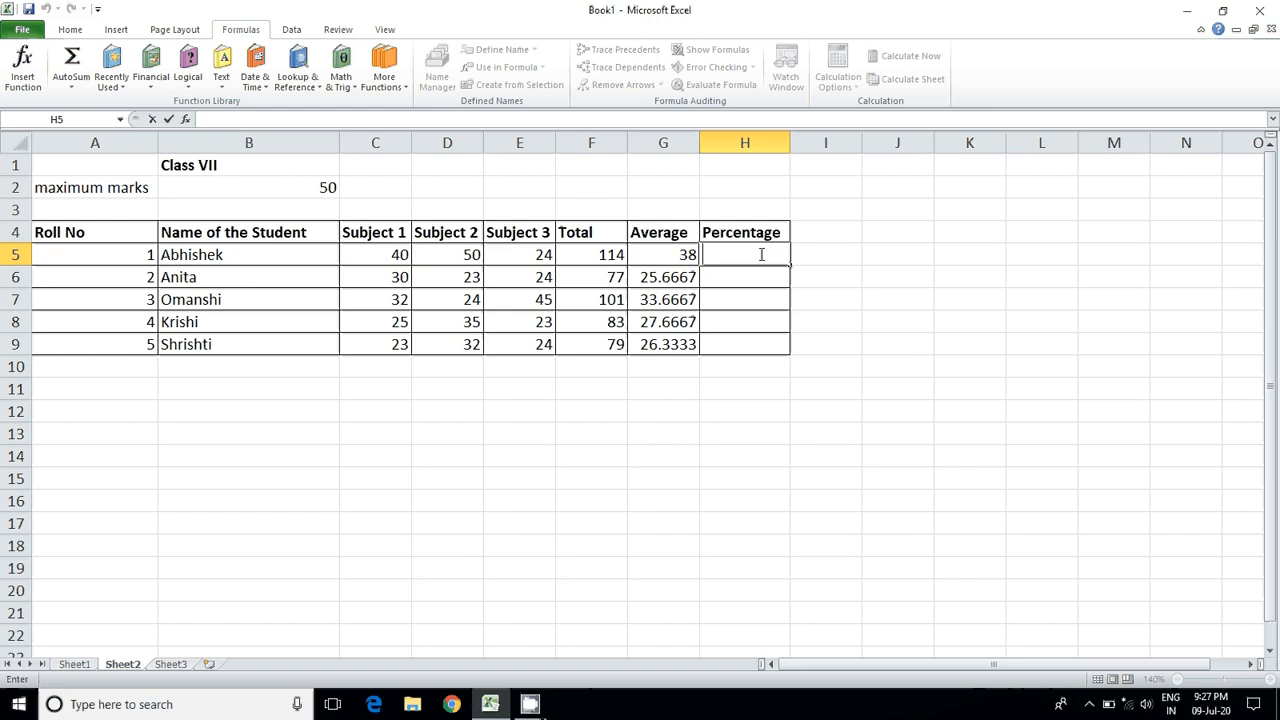
pyautogui.write('=F')
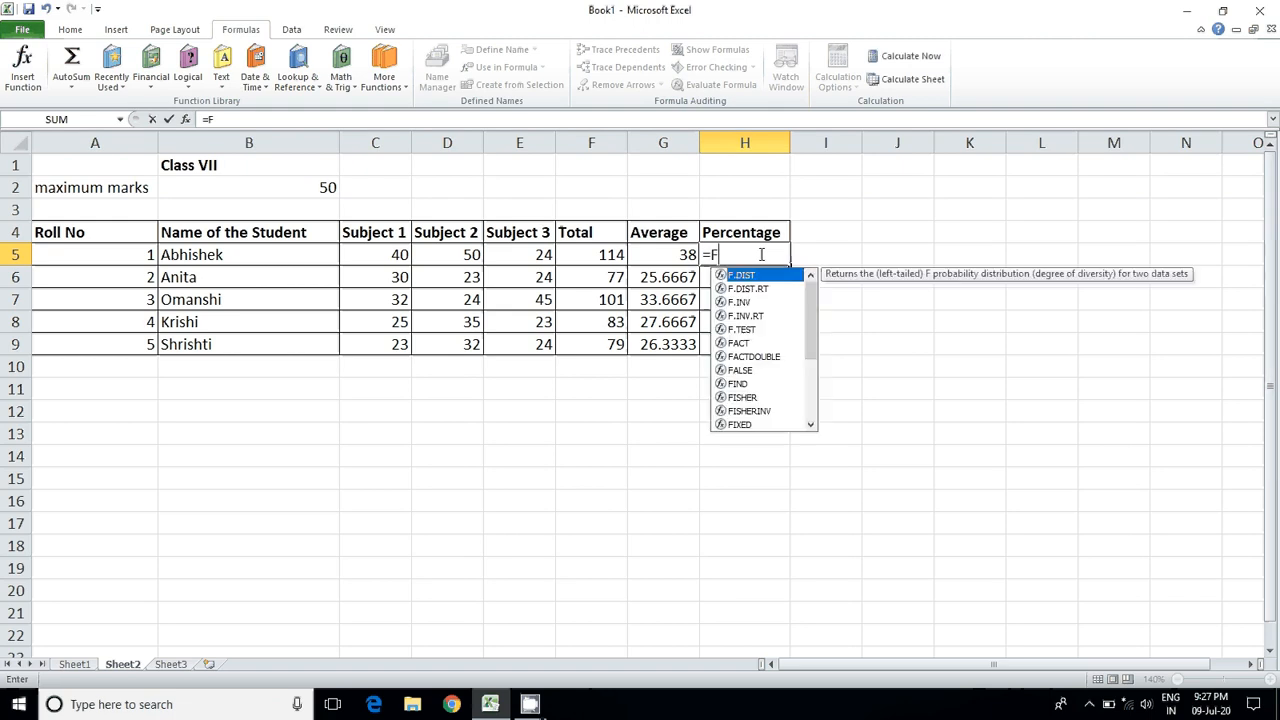
pyautogui.write('5')
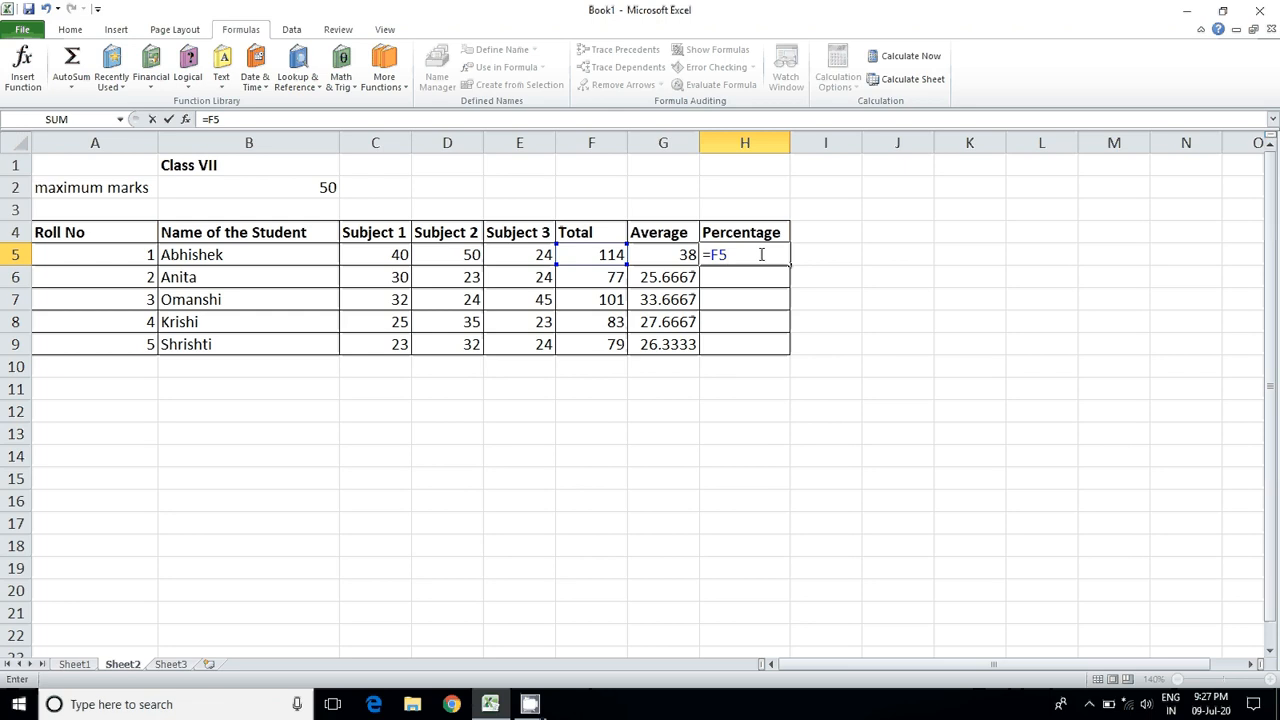
pyautogui.write('*100(B2')
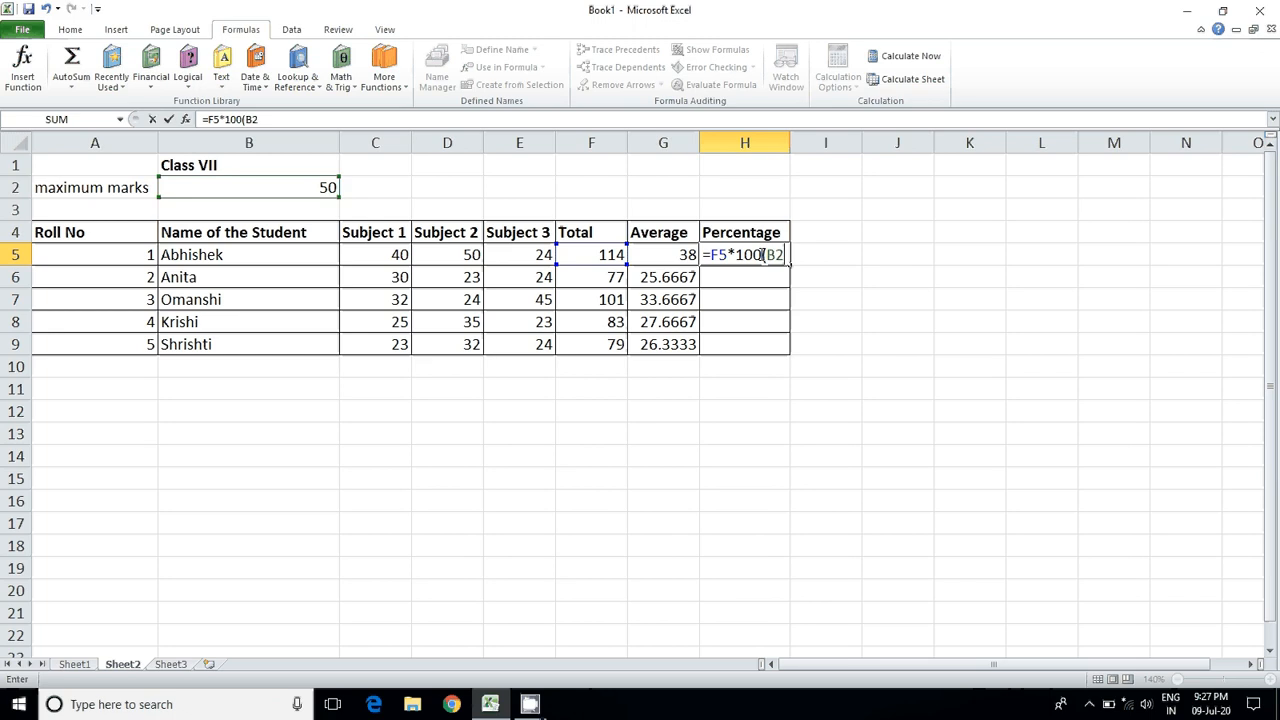
pyautogui.write('*3)')
pyautogui.press('Return')
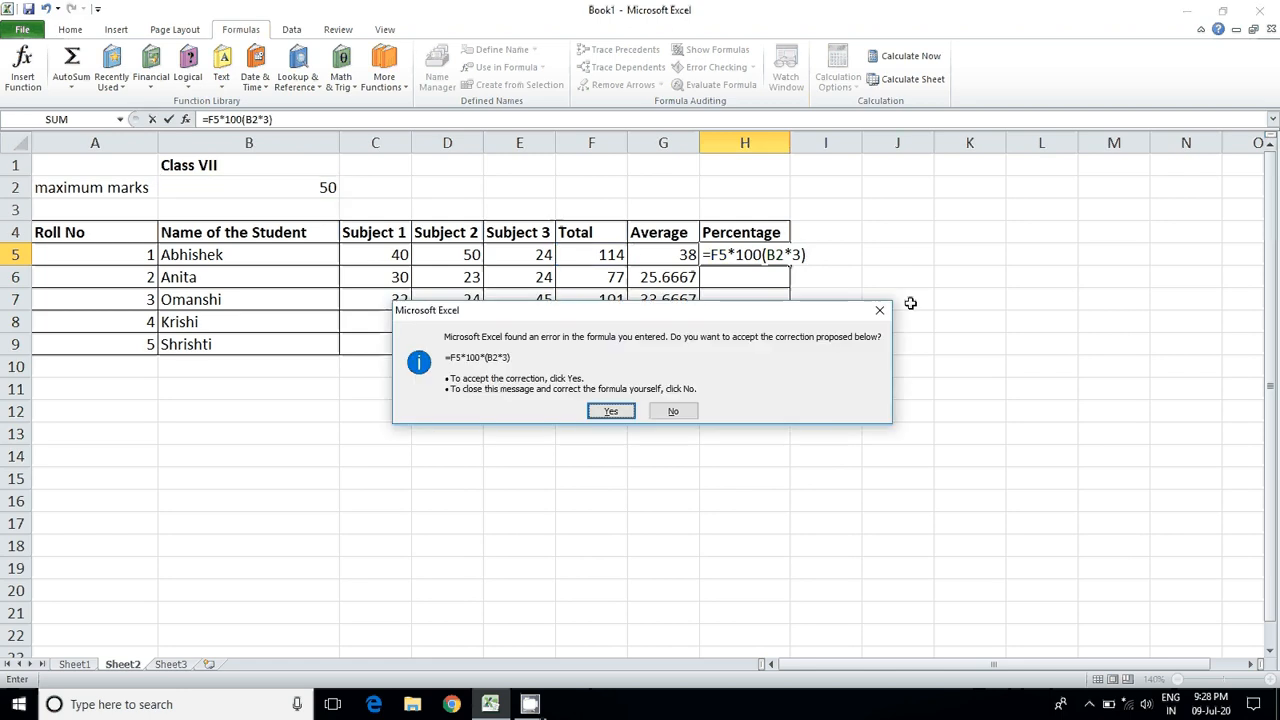
pyautogui.press('Return')
pyautogui.press('Up')
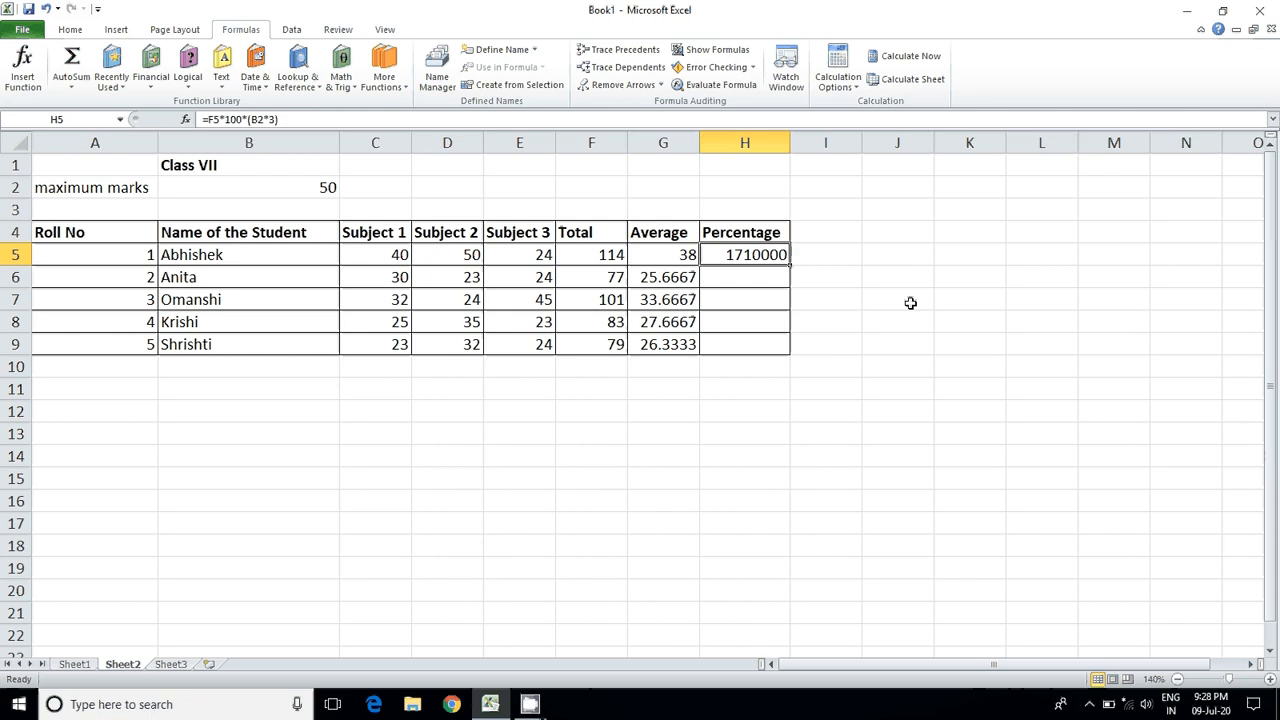
pyautogui.doubleClick(768, 256)
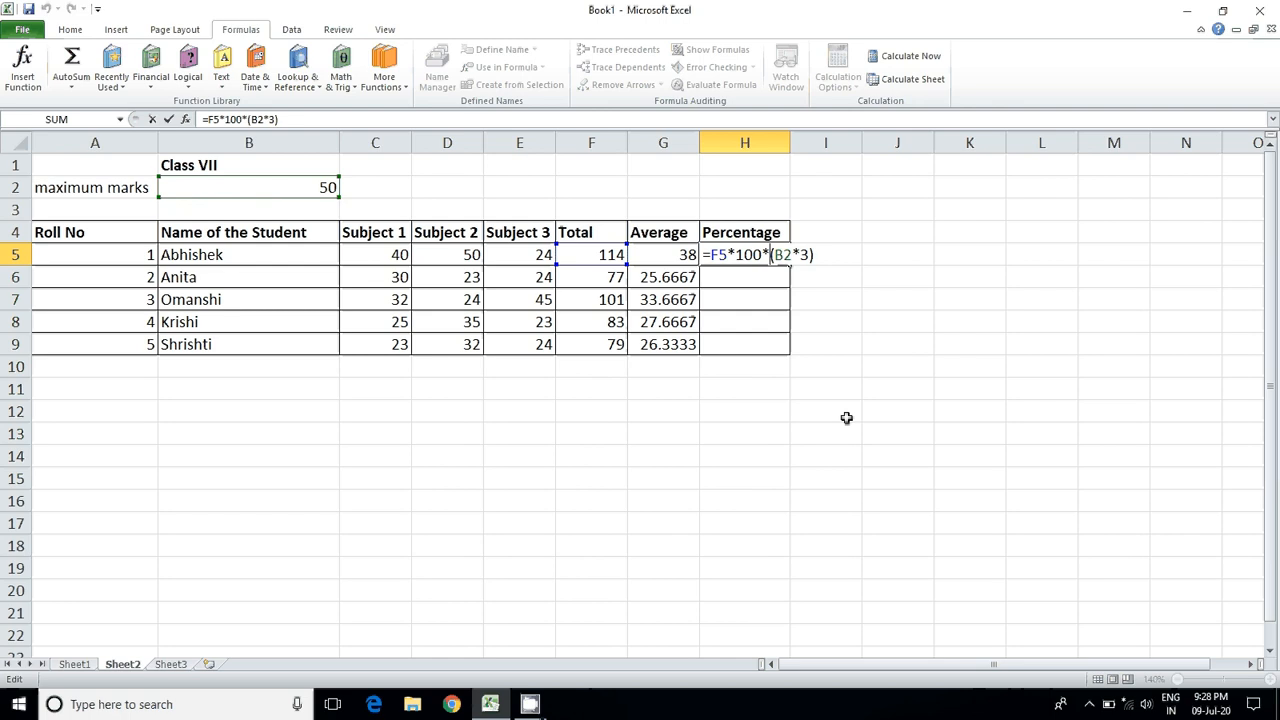
pyautogui.click(746, 282)
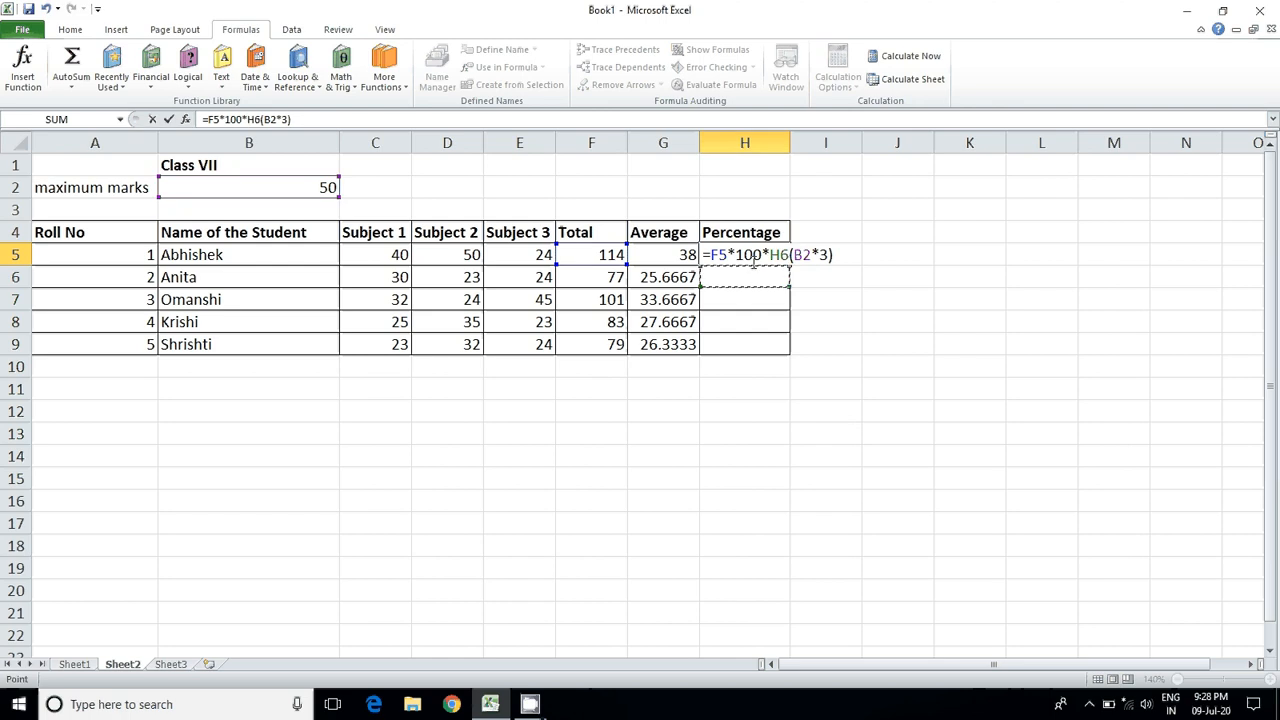
pyautogui.moveTo(769, 257); pyautogui.dragTo(790, 260)
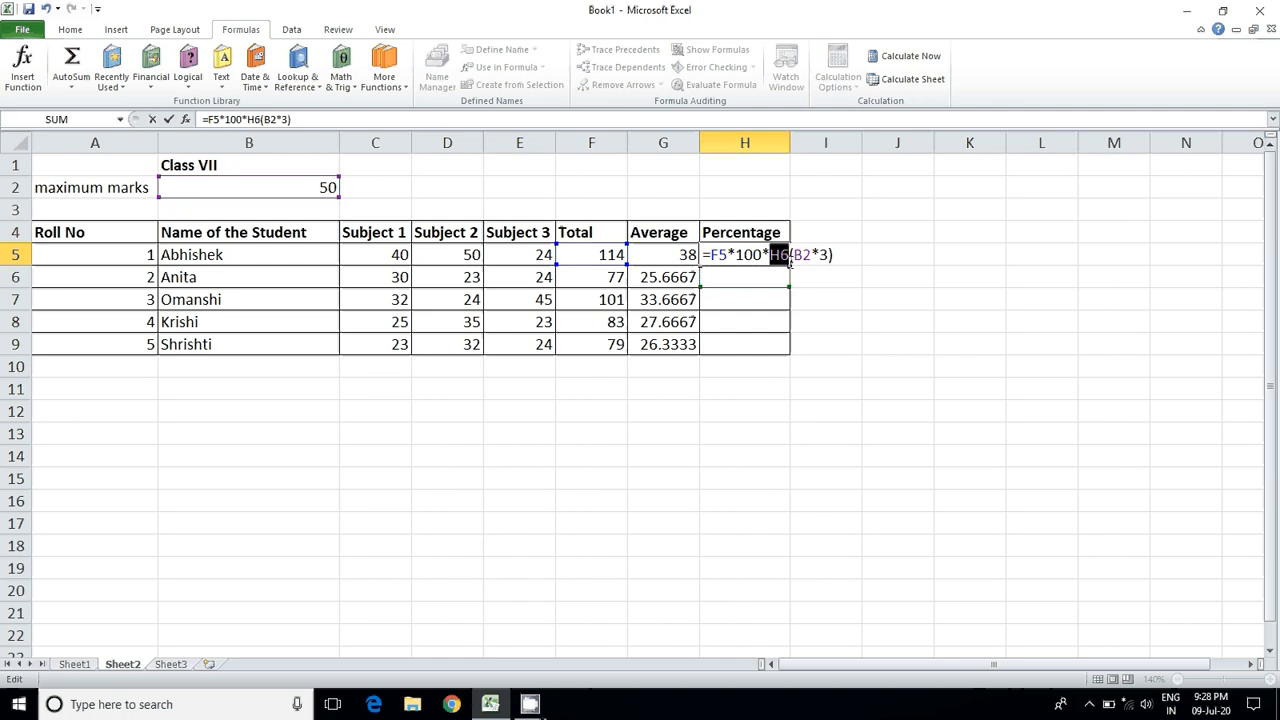
pyautogui.press('BackSpace')
pyautogui.press('Return')
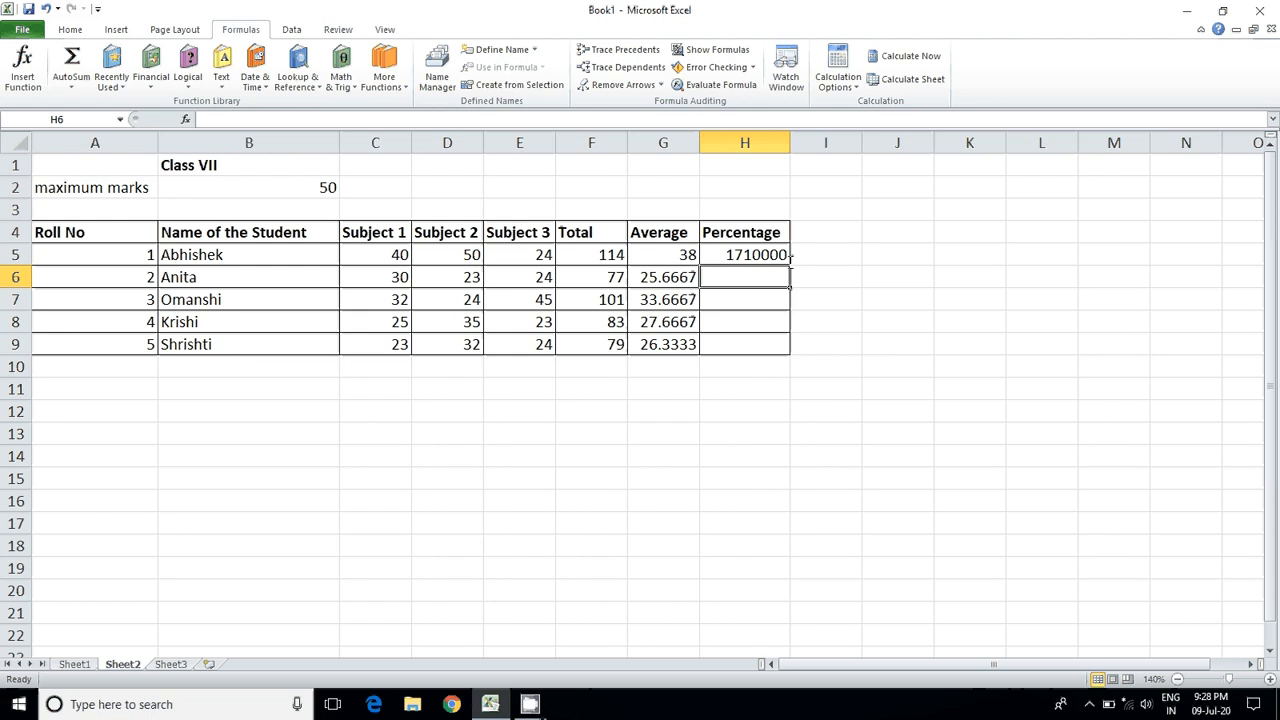
# Step: Correct the percentage formula in H5 to divide by the total maximum marks, making it =F5*100/(B2*3)
pyautogui.click(787, 256)
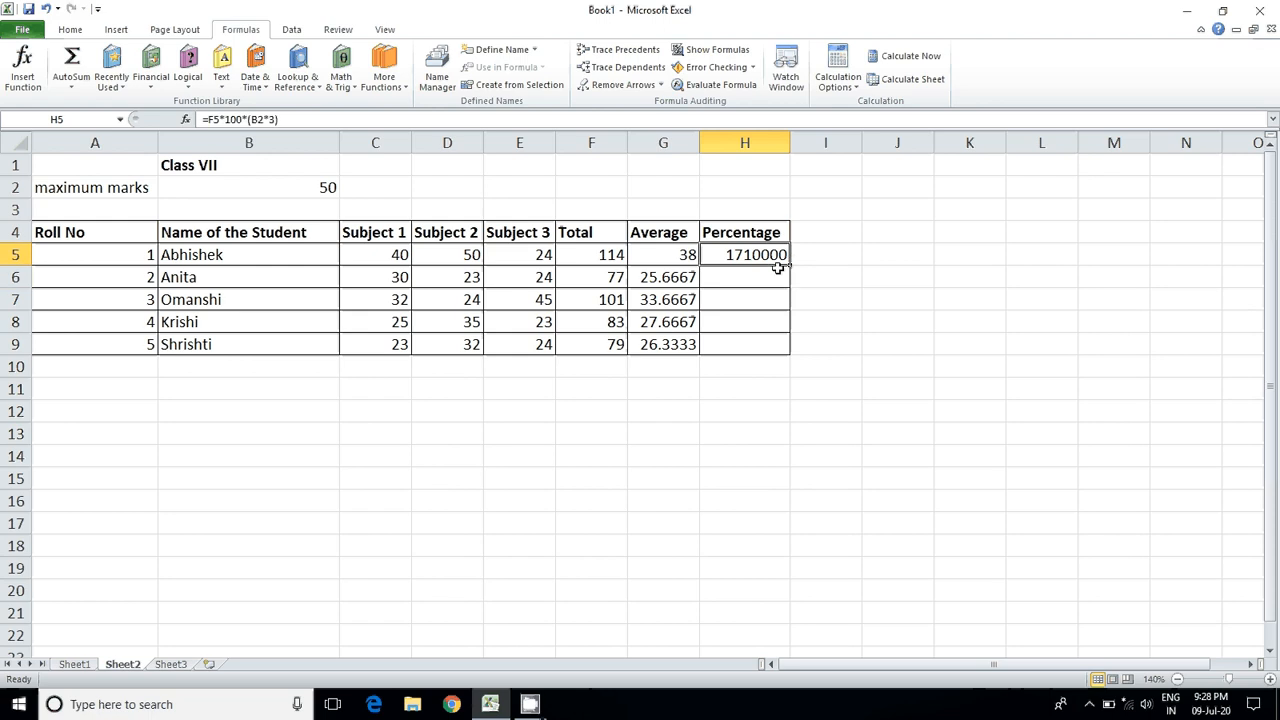
pyautogui.doubleClick(777, 263)
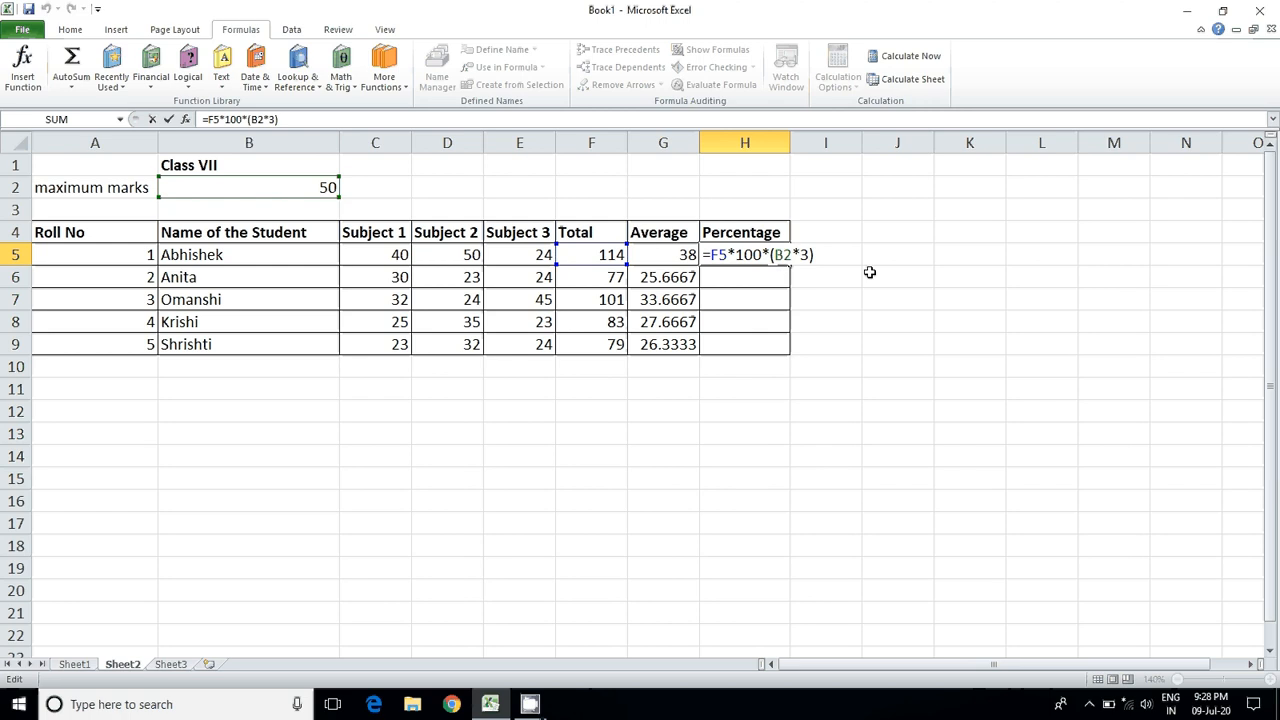
pyautogui.press('BackSpace')
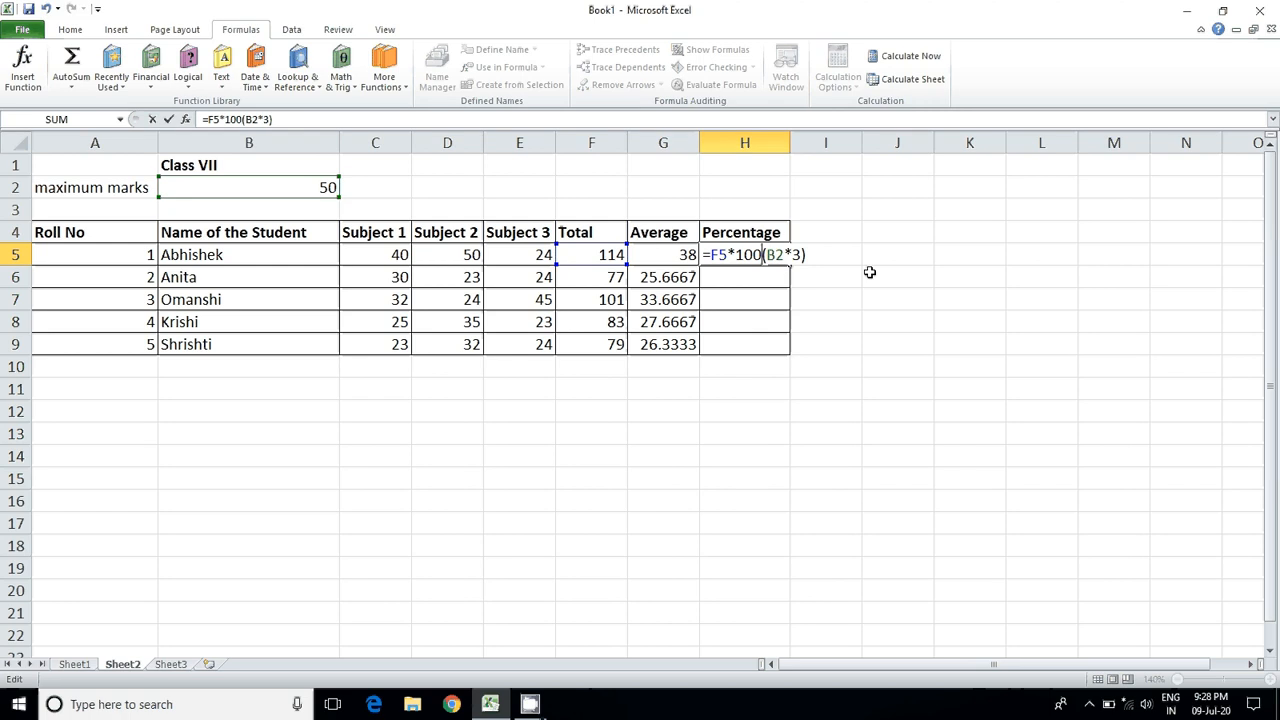
pyautogui.write('/')
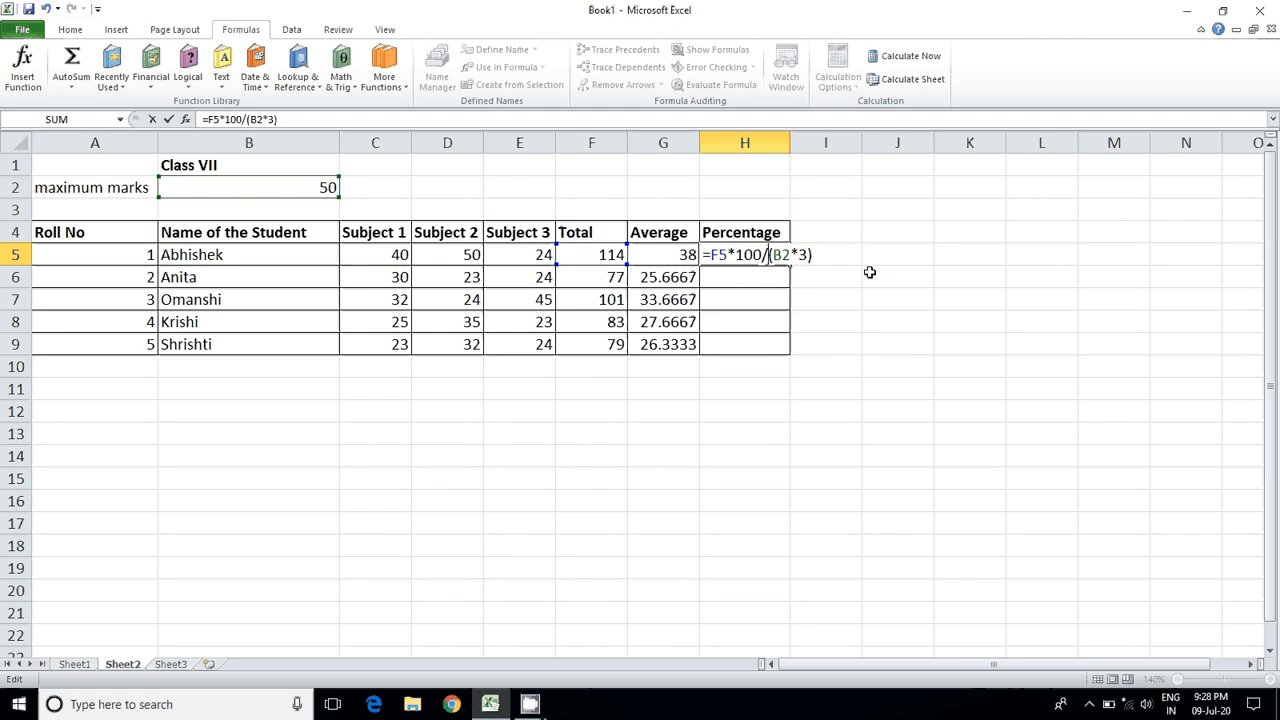
pyautogui.press('Return')
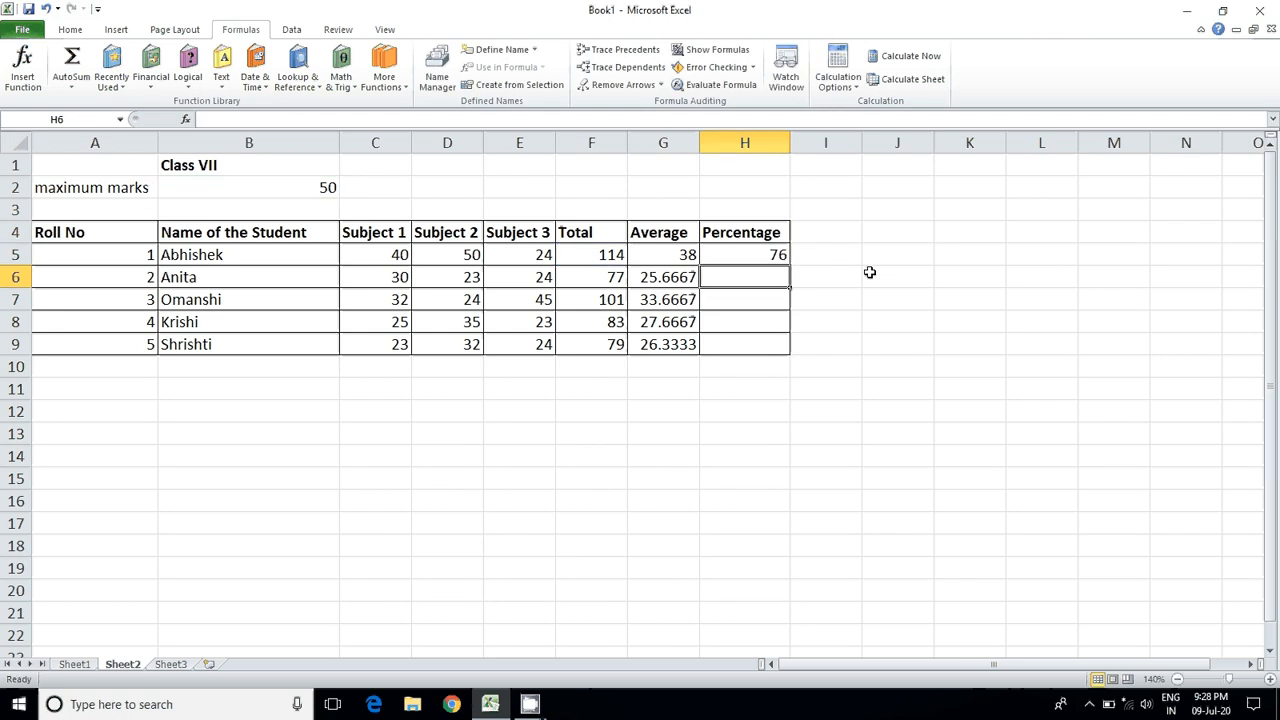
pyautogui.press('Up')
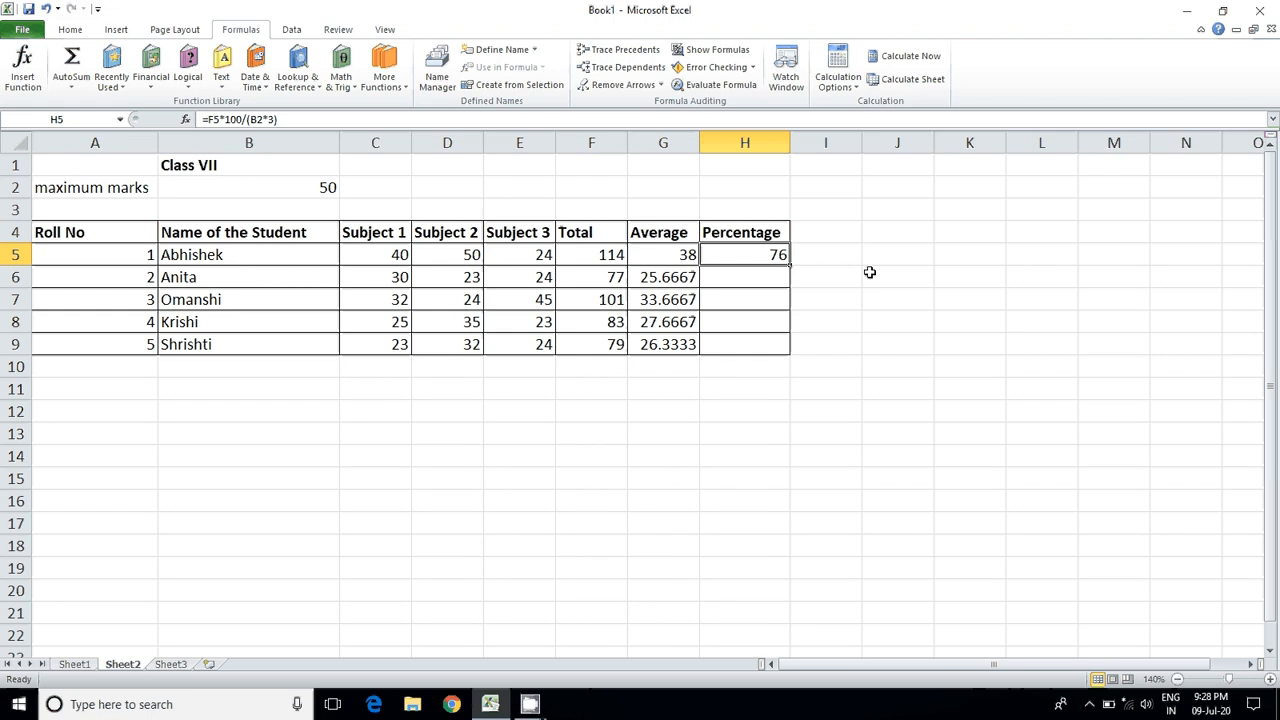
# Step: Review the percentage formula in H5 and try to fill it down to H9 for the remaining students
pyautogui.press('F2')
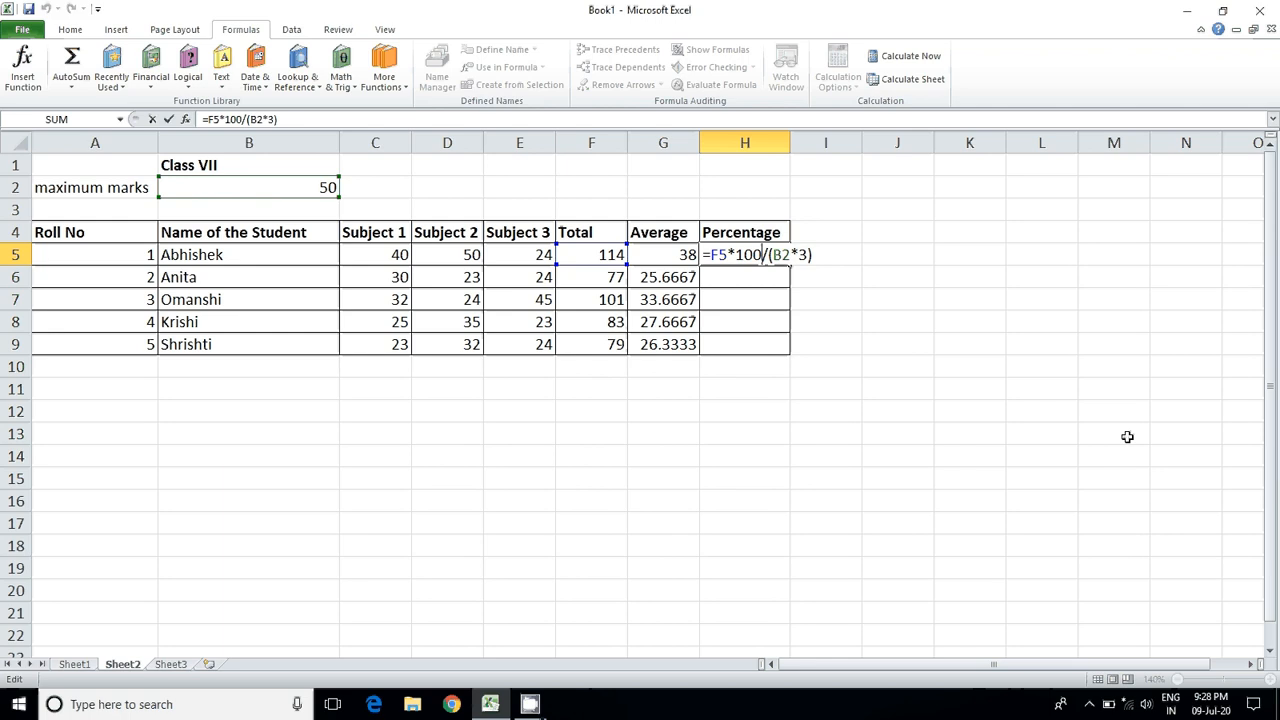
pyautogui.press('Return')
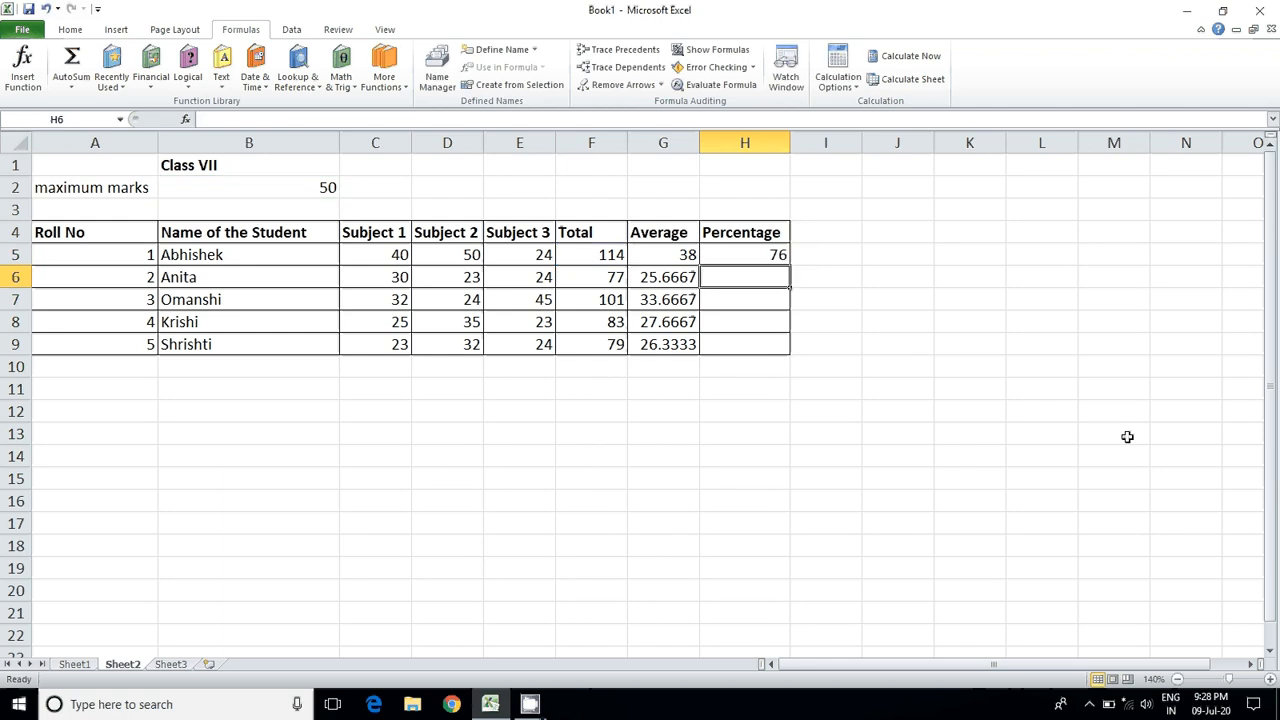
pyautogui.press('Up')
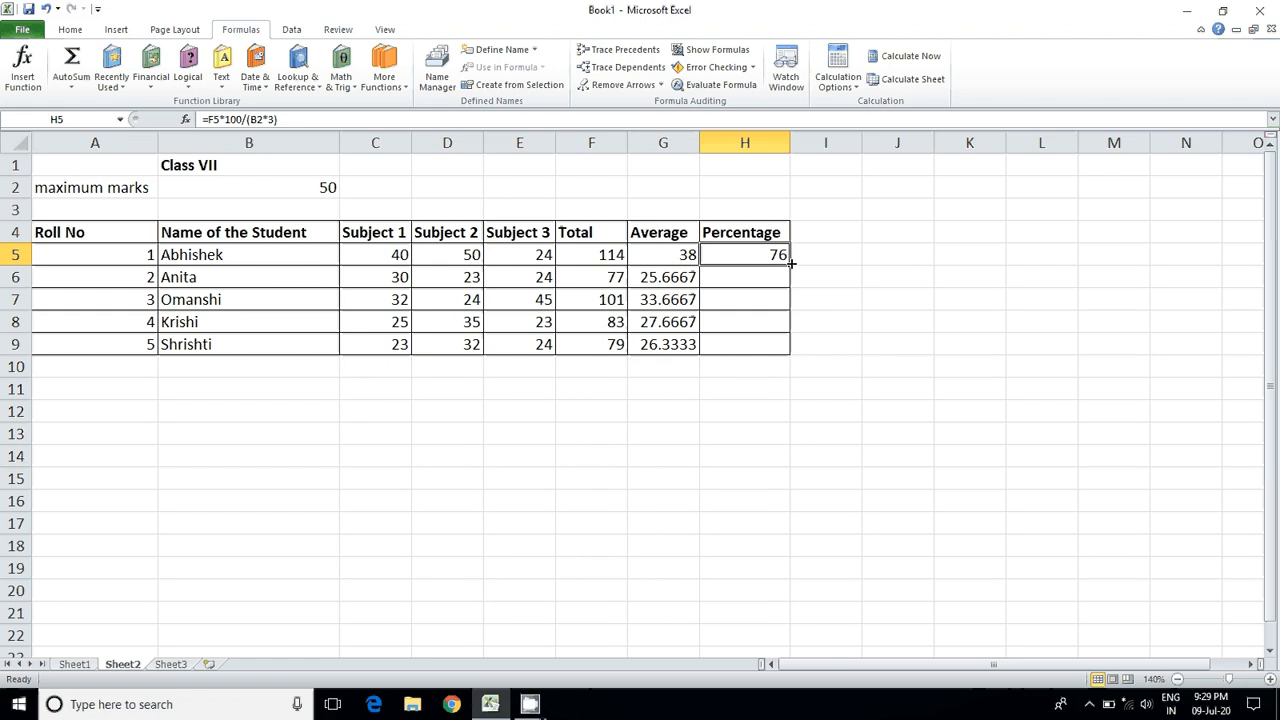
pyautogui.moveTo(791, 262); pyautogui.dragTo(790, 351)
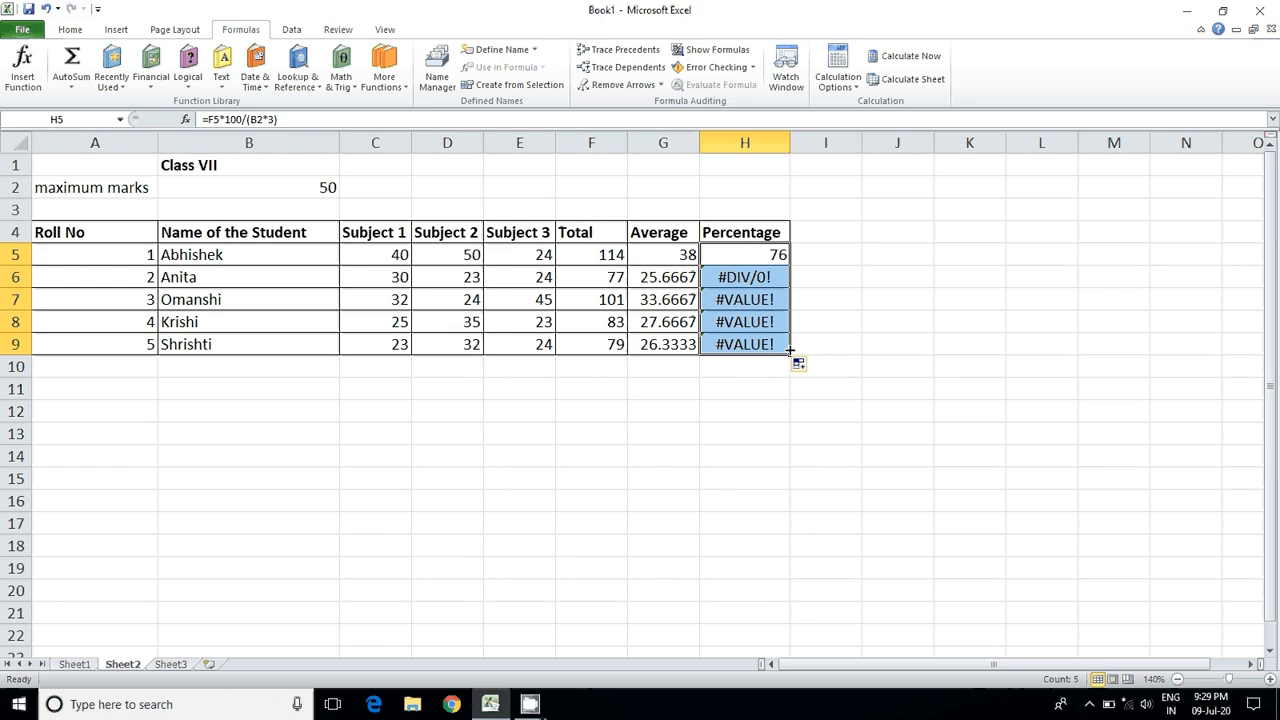
# Step: Examine the copied percentage formulas in H6, H7 and H9 to compare which cells they reference for the maximum marks
pyautogui.click(780, 283)
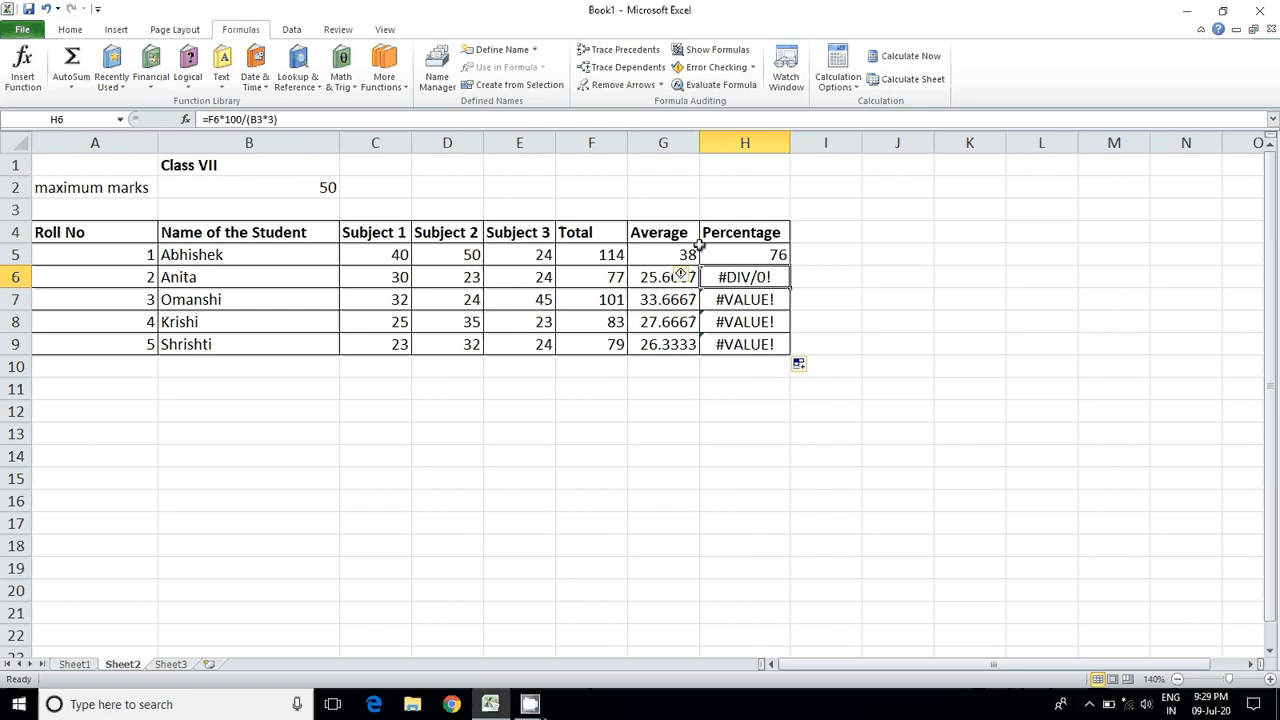
pyautogui.doubleClick(743, 280)
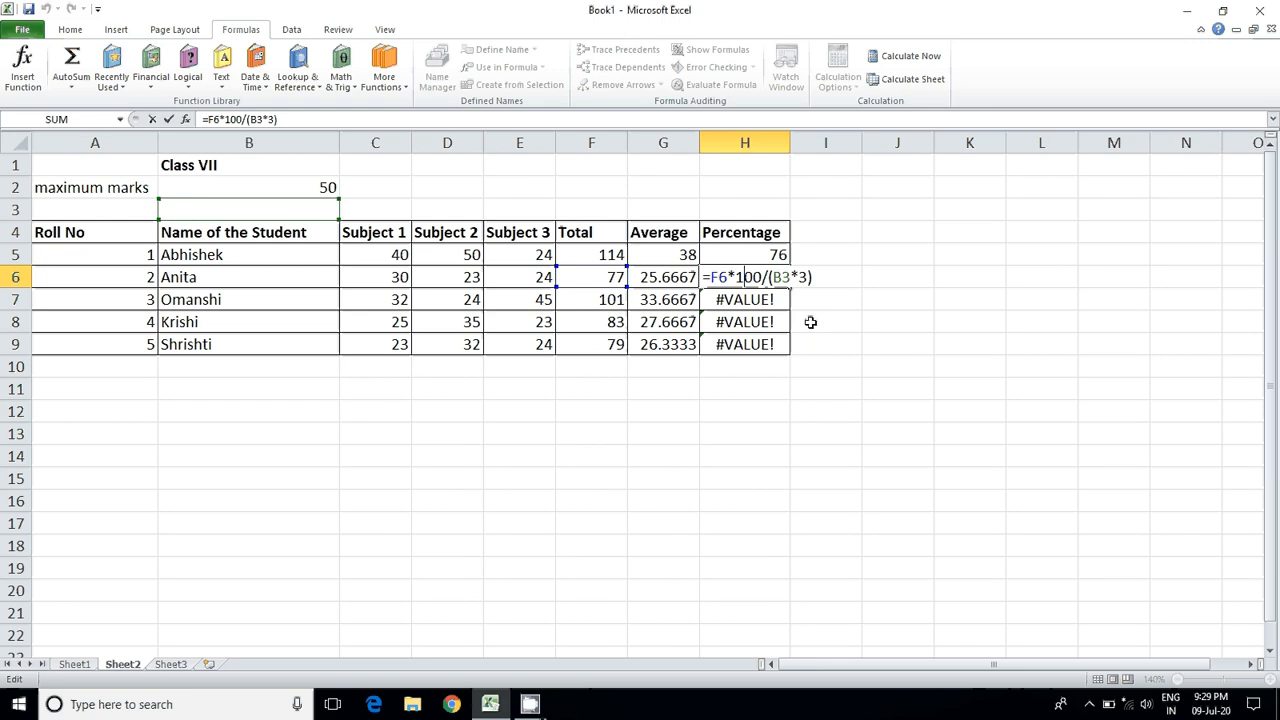
pyautogui.press('Return')
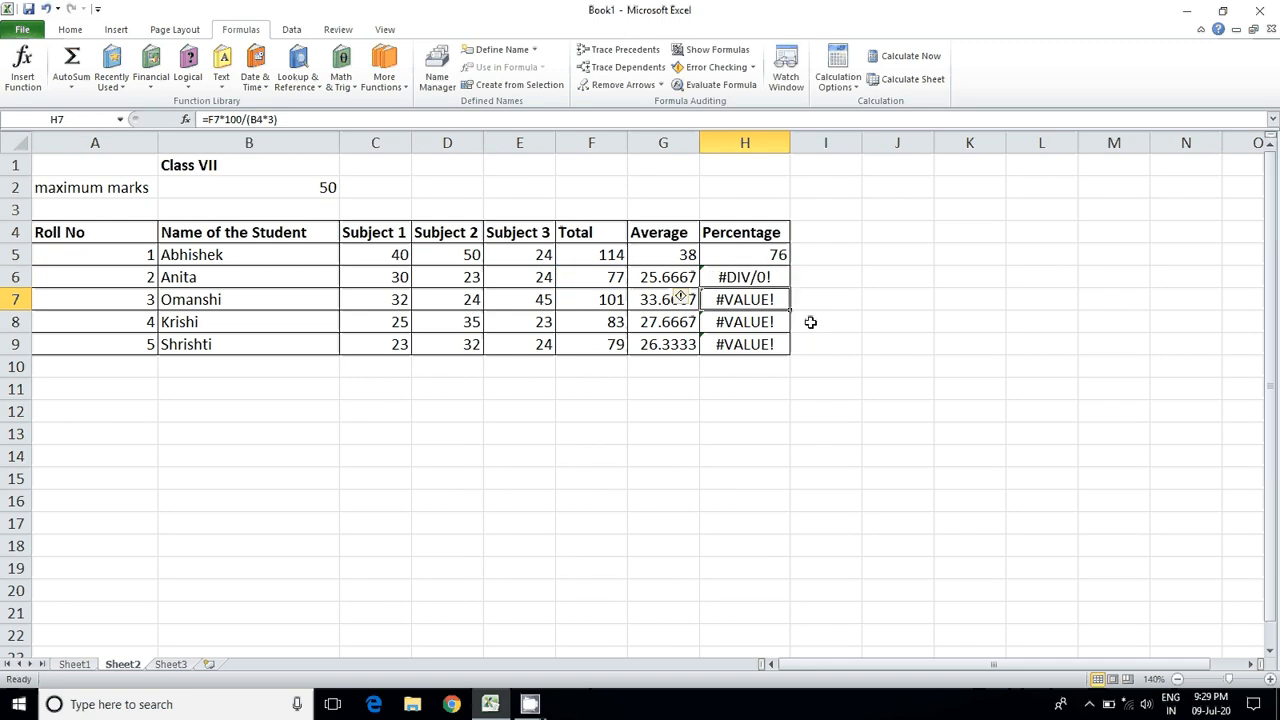
pyautogui.doubleClick(741, 300)
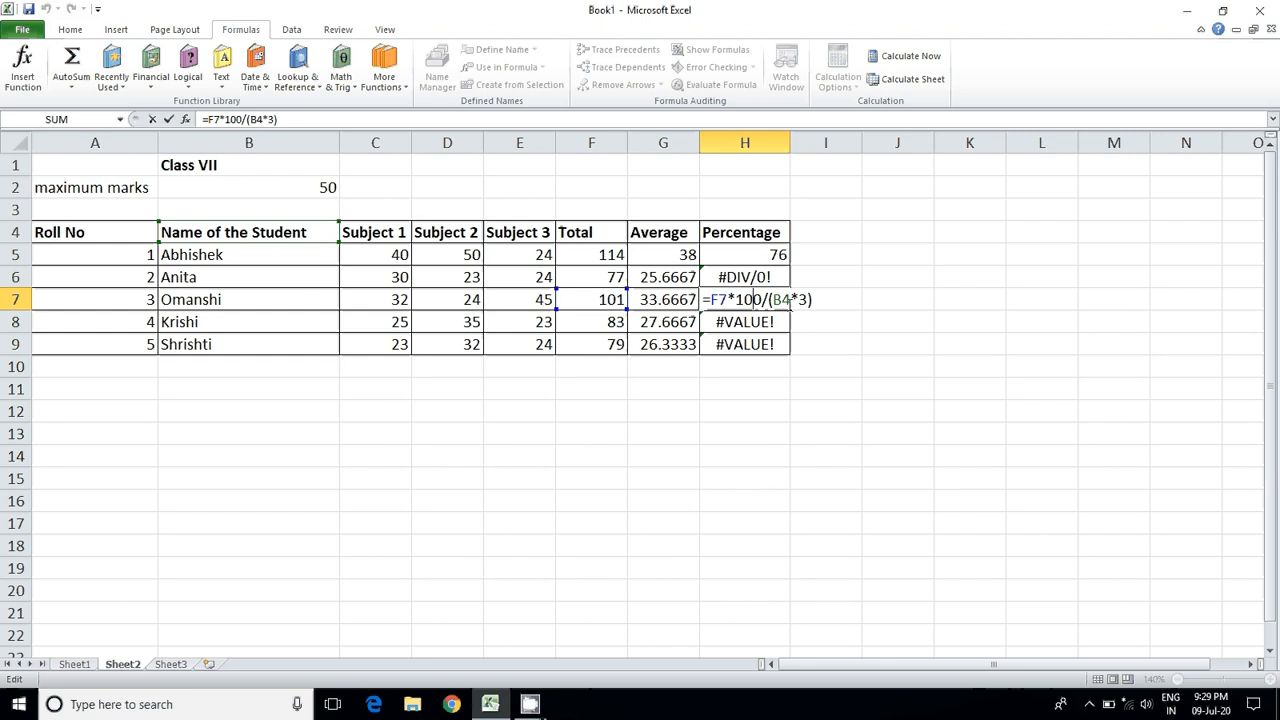
pyautogui.press('Return')
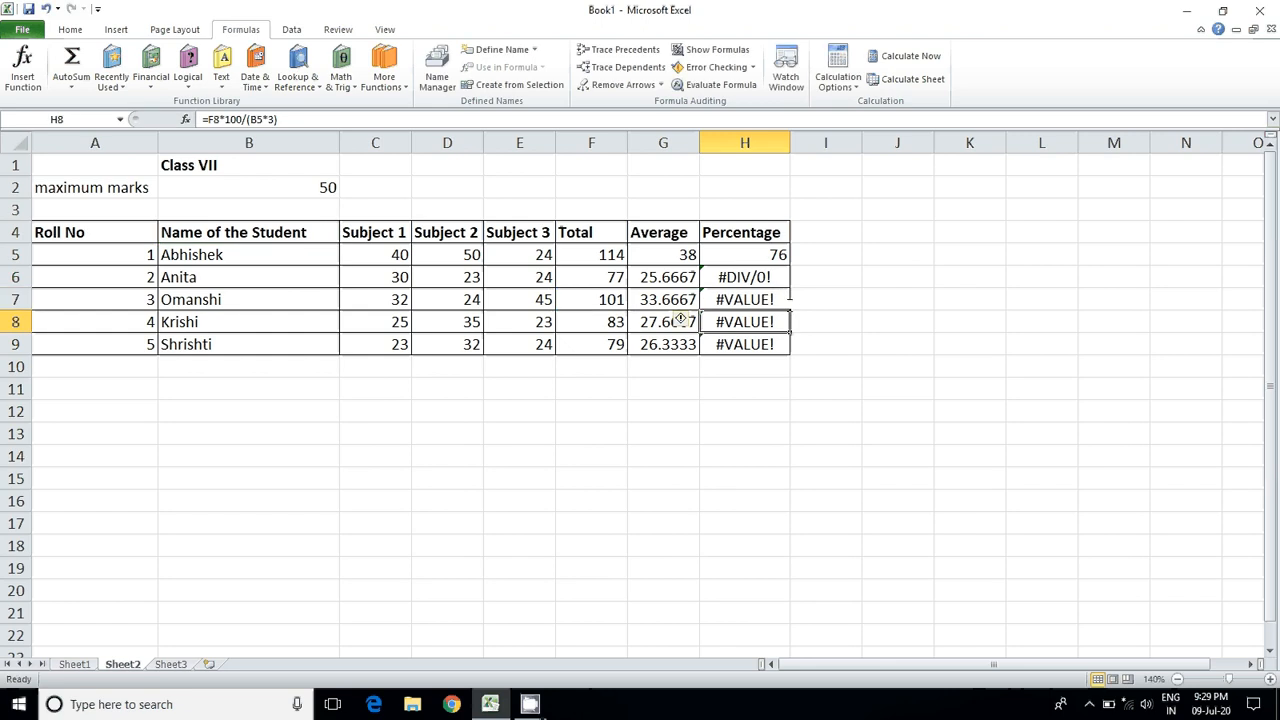
pyautogui.doubleClick(742, 345)
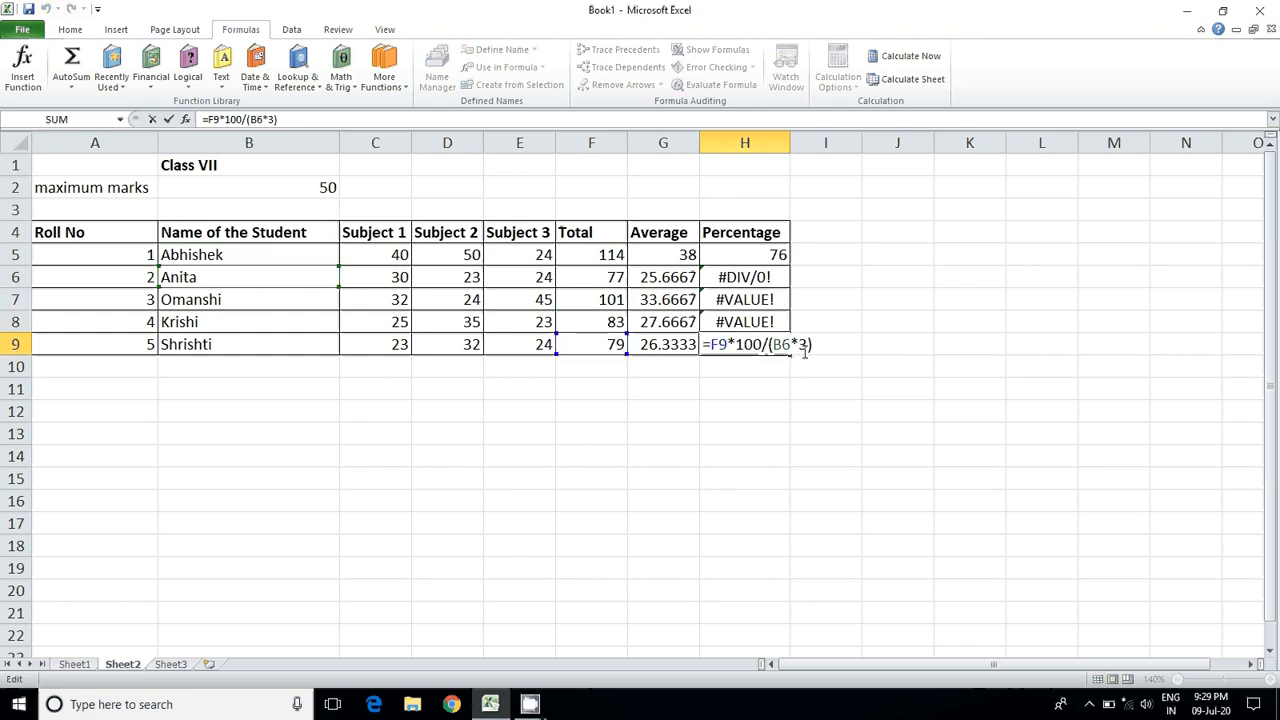
pyautogui.press('Return')
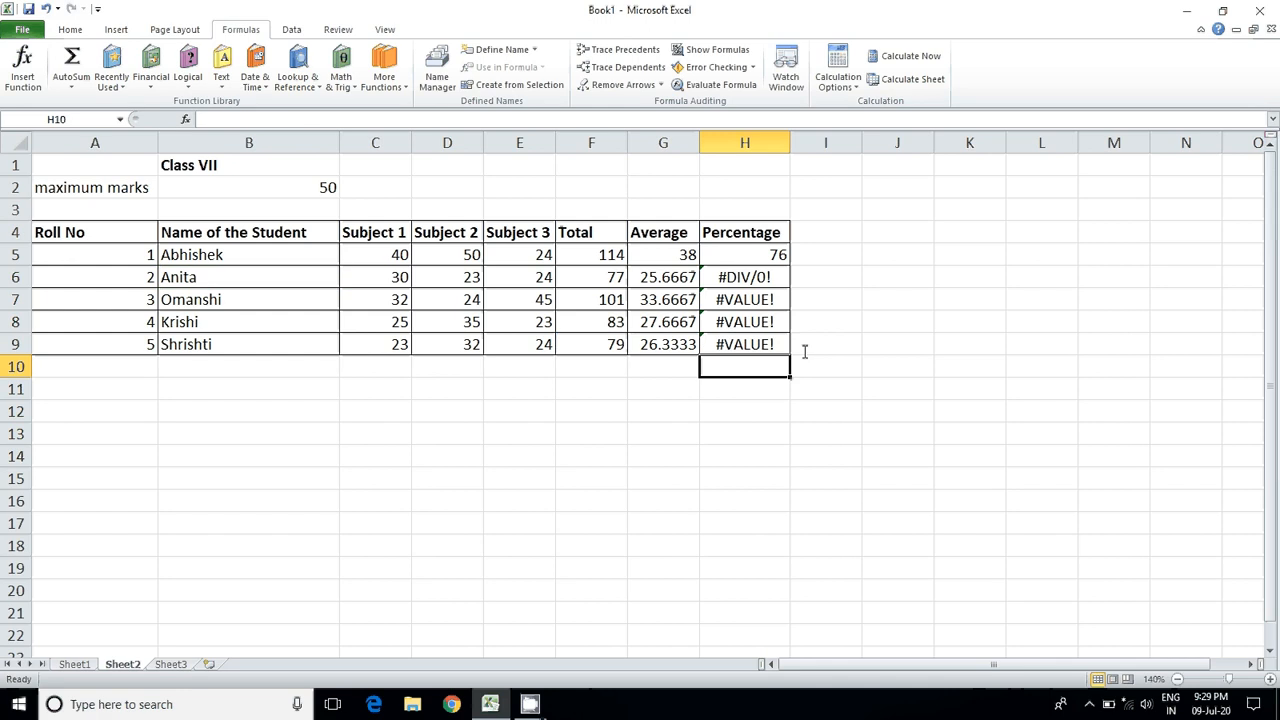
# Step: Delete the copied percentage formulas from H6 through H9
pyautogui.click(773, 280)
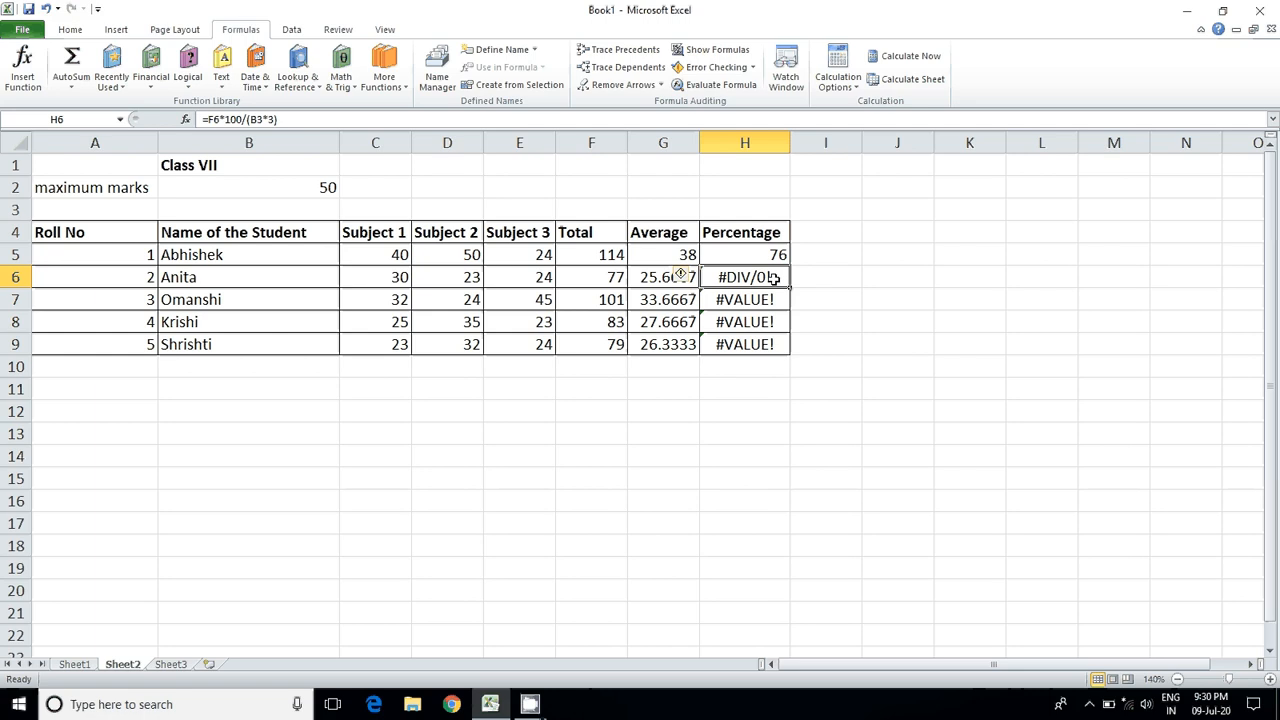
pyautogui.moveTo(773, 280); pyautogui.dragTo(780, 343)
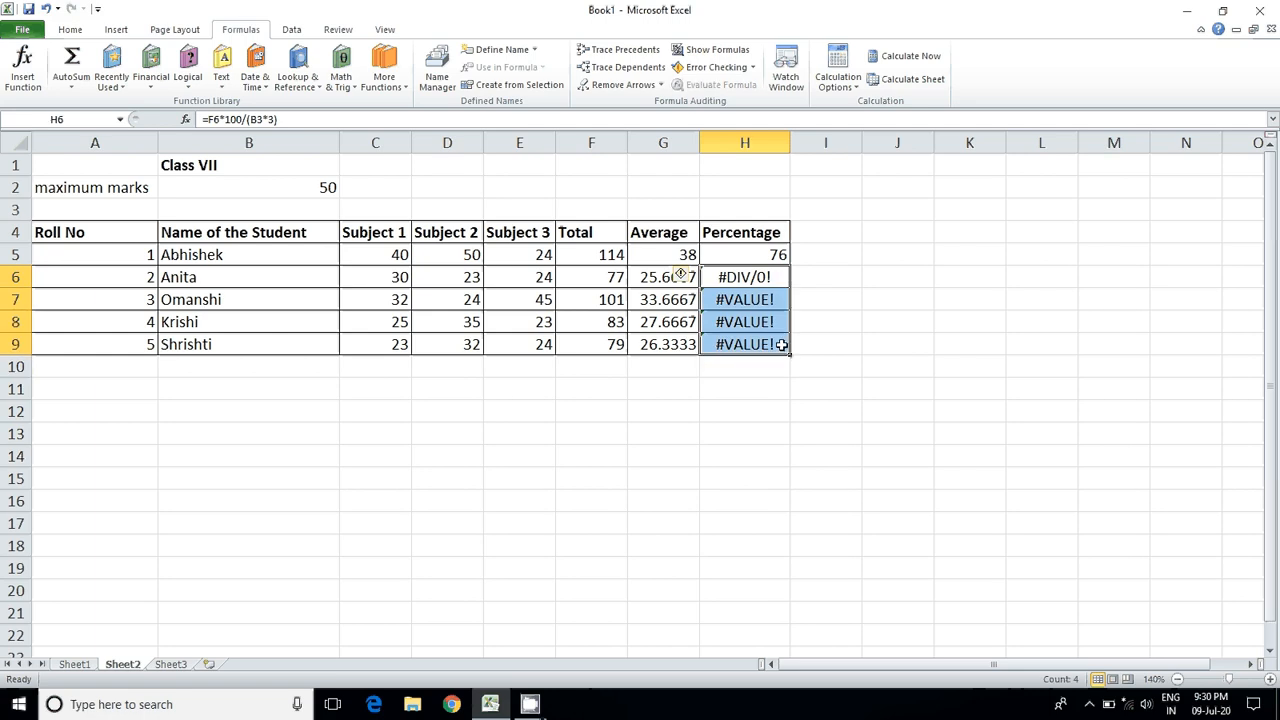
pyautogui.press('Delete')
# Step: Make the maximum marks reference in the H5 percentage formula absolute, giving =F5*100/($B$2*3)
pyautogui.click(746, 259)
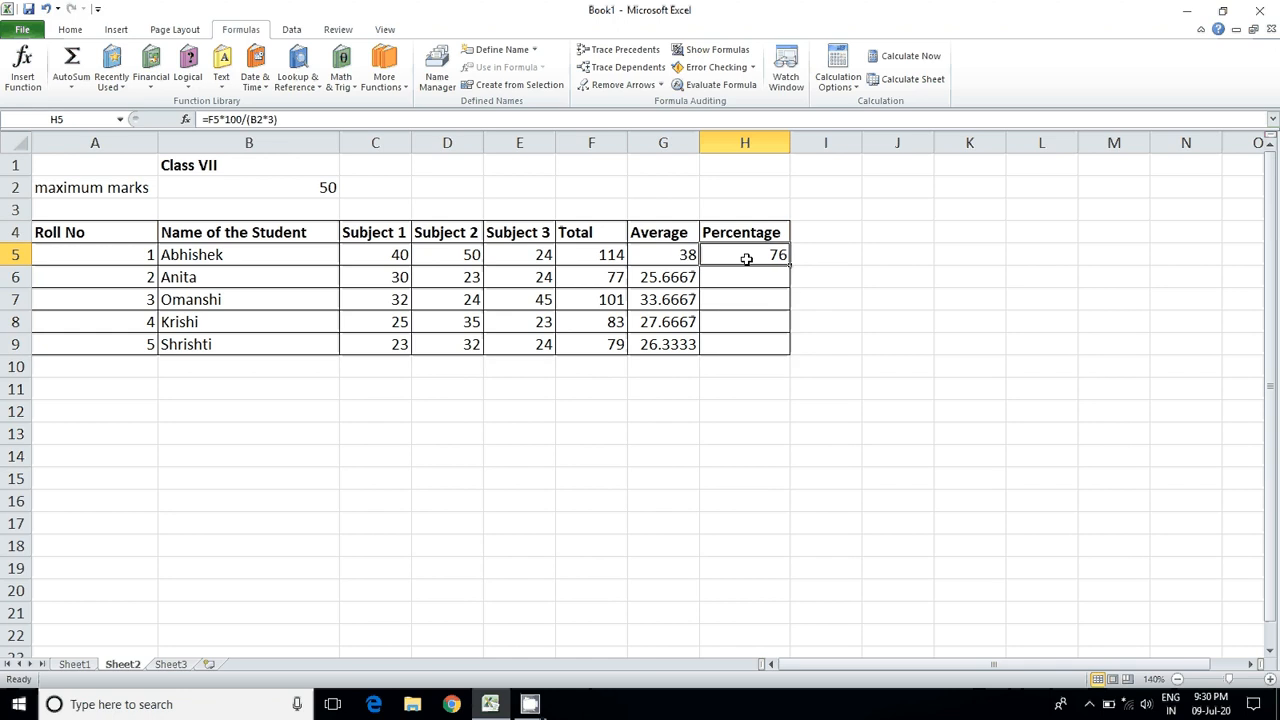
pyautogui.doubleClick(746, 259)
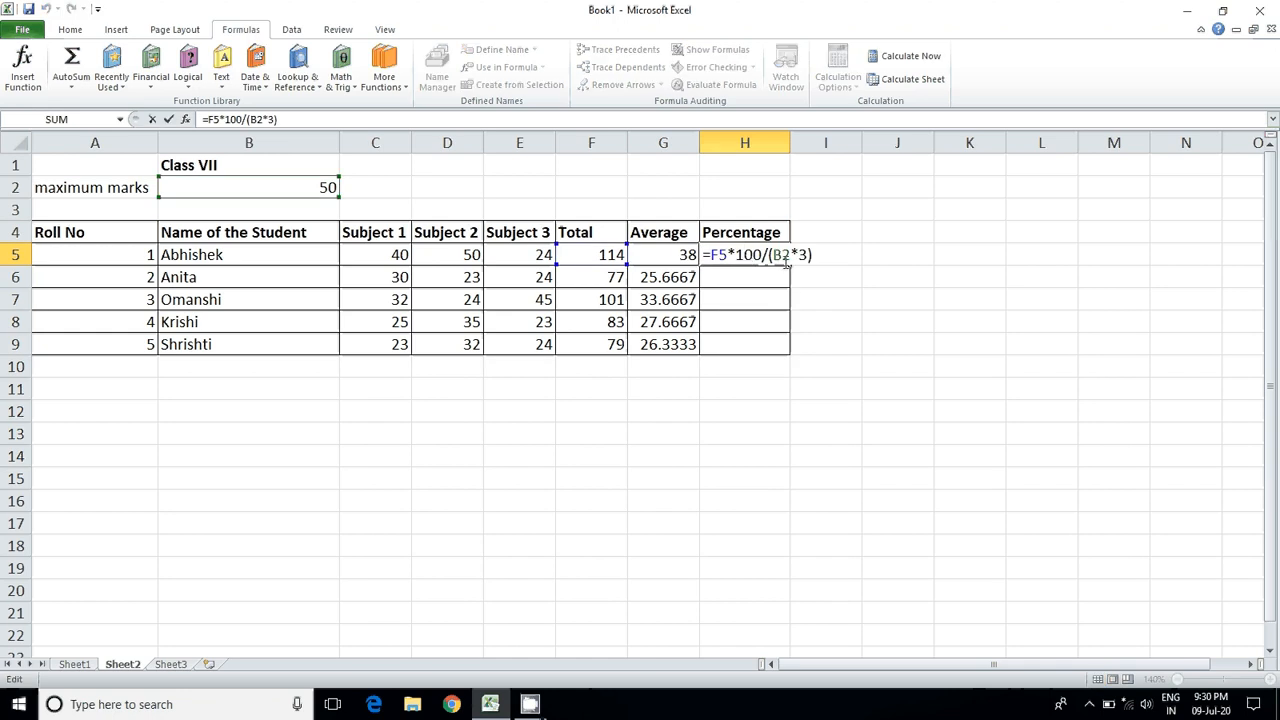
pyautogui.click(785, 260)
pyautogui.press('Left')
pyautogui.write('$')
pyautogui.press('Right')
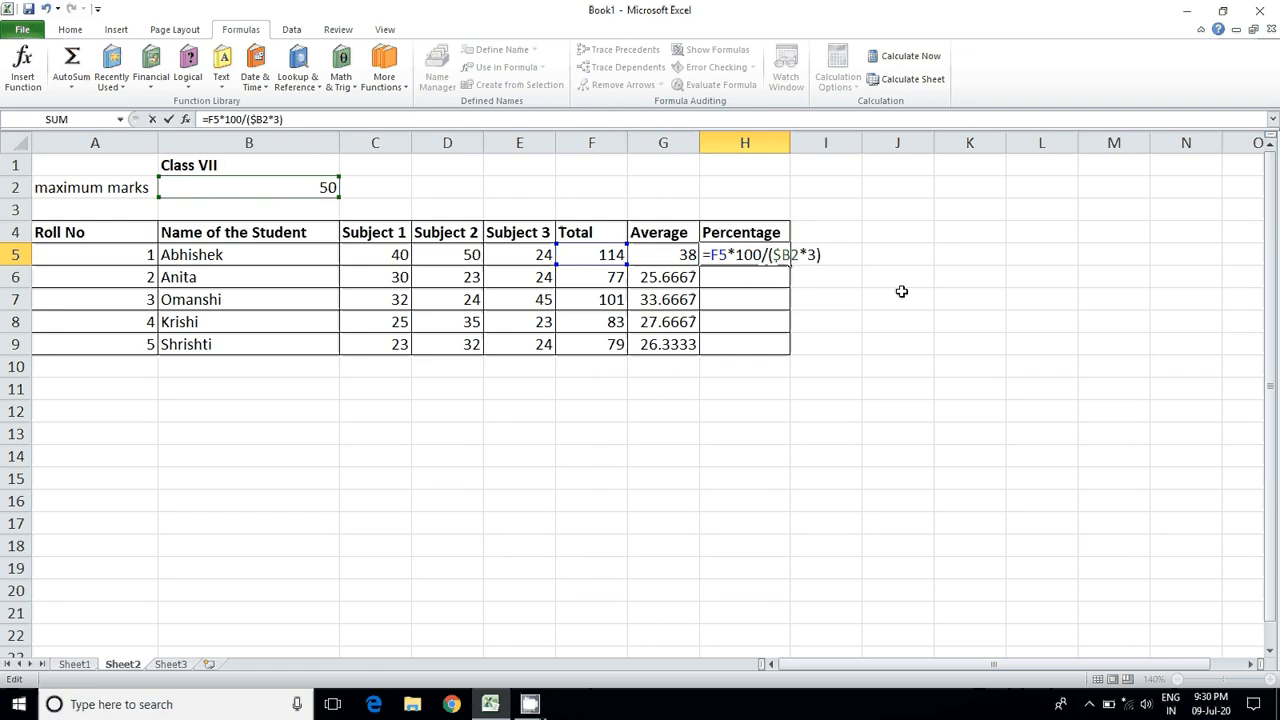
pyautogui.write('$')
pyautogui.press('Return')
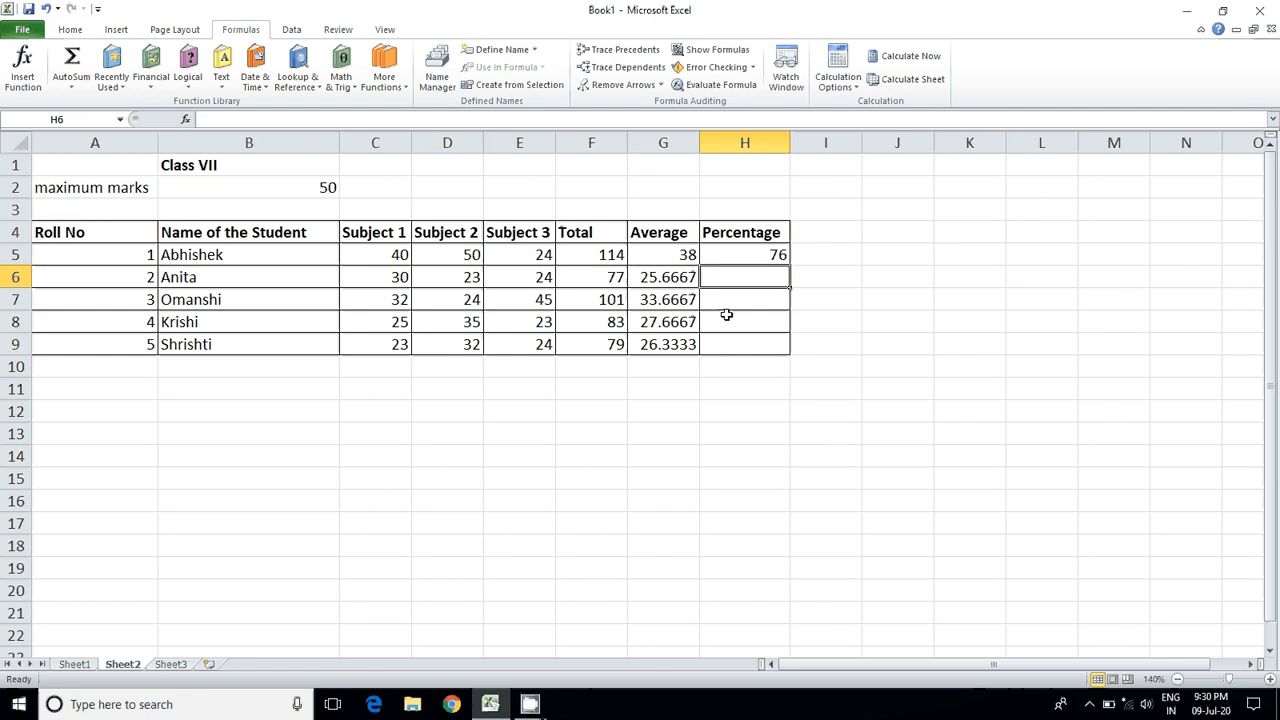
# Step: Fill the percentage formula from H5 down to H9 for the remaining students
pyautogui.click(753, 257)
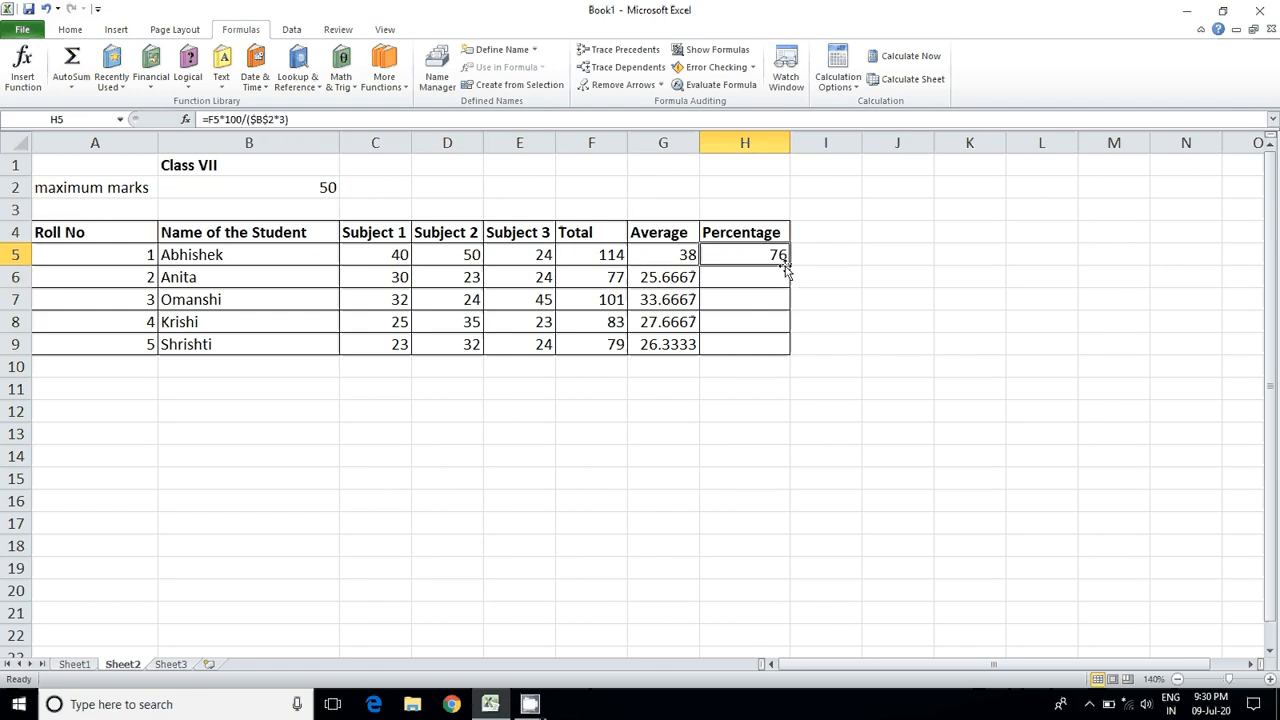
pyautogui.moveTo(789, 265); pyautogui.dragTo(783, 362)
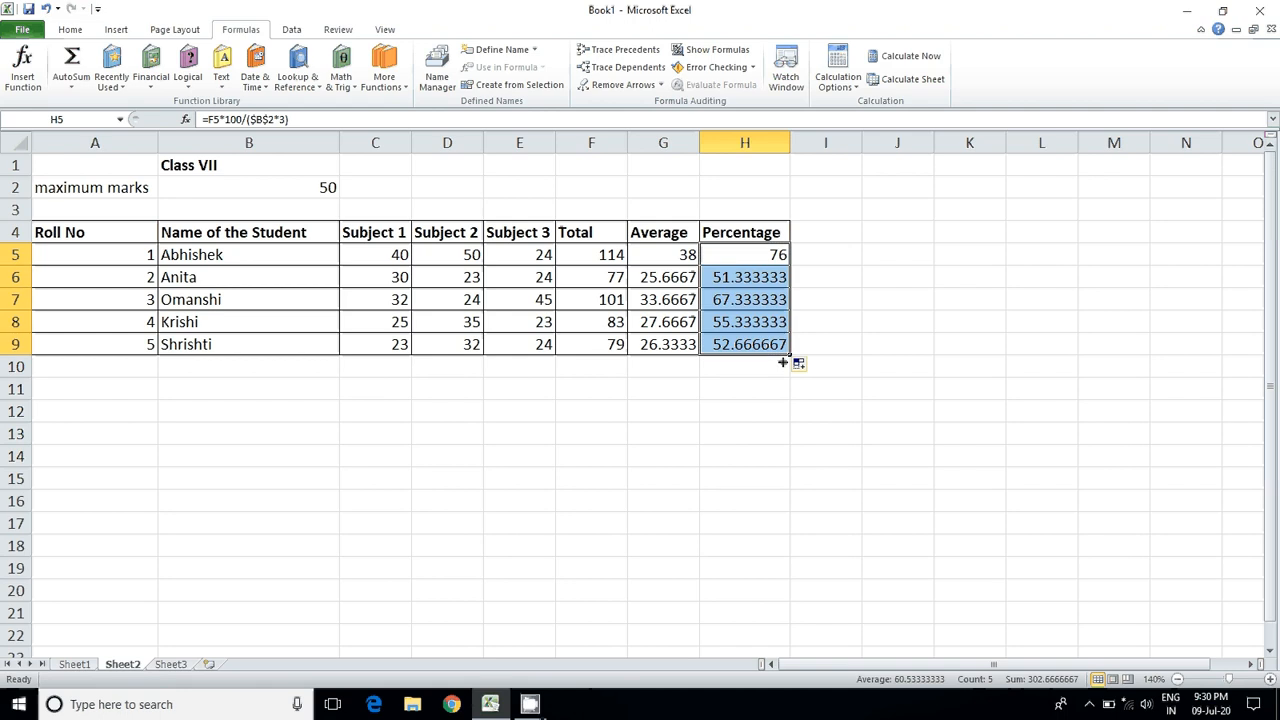
pyautogui.click(820, 277)
# Step: Examine the copied percentage formulas in H6 through H9 to compare their total and maximum marks references
pyautogui.doubleClick(735, 277)
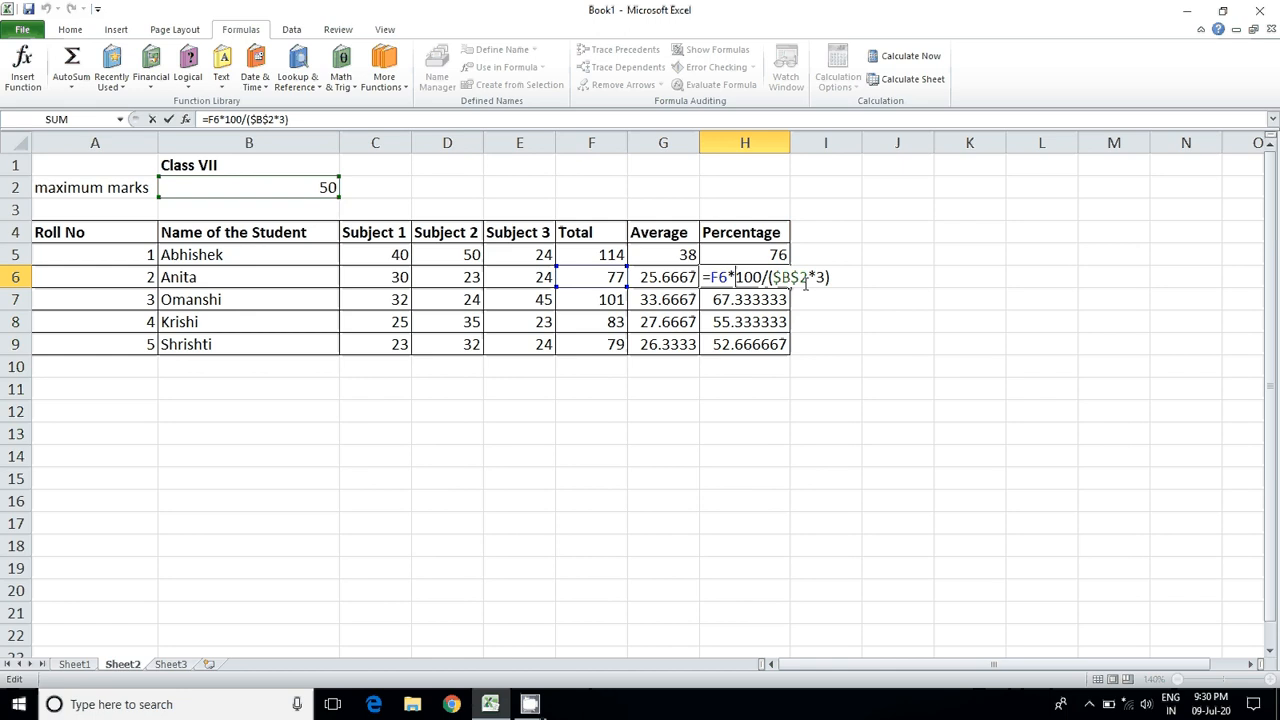
pyautogui.press('Return')
pyautogui.press('Return')
pyautogui.click(743, 298)
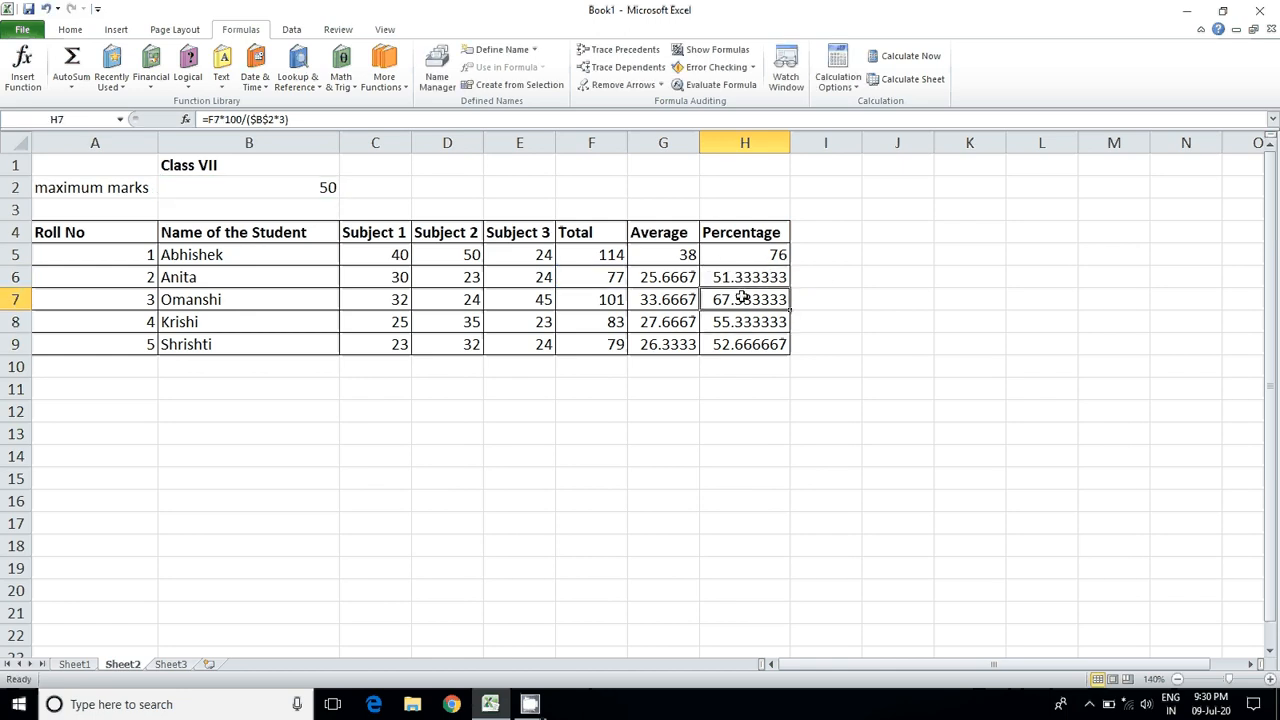
pyautogui.doubleClick(743, 299)
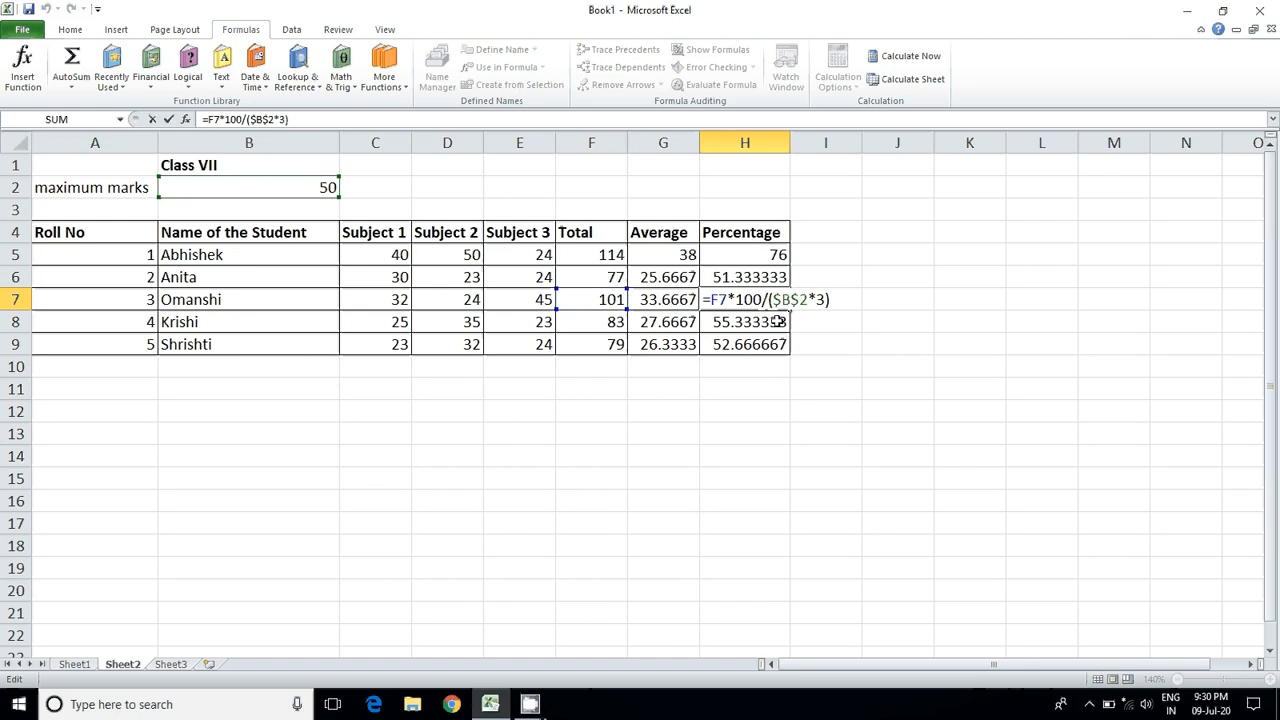
pyautogui.click(758, 322)
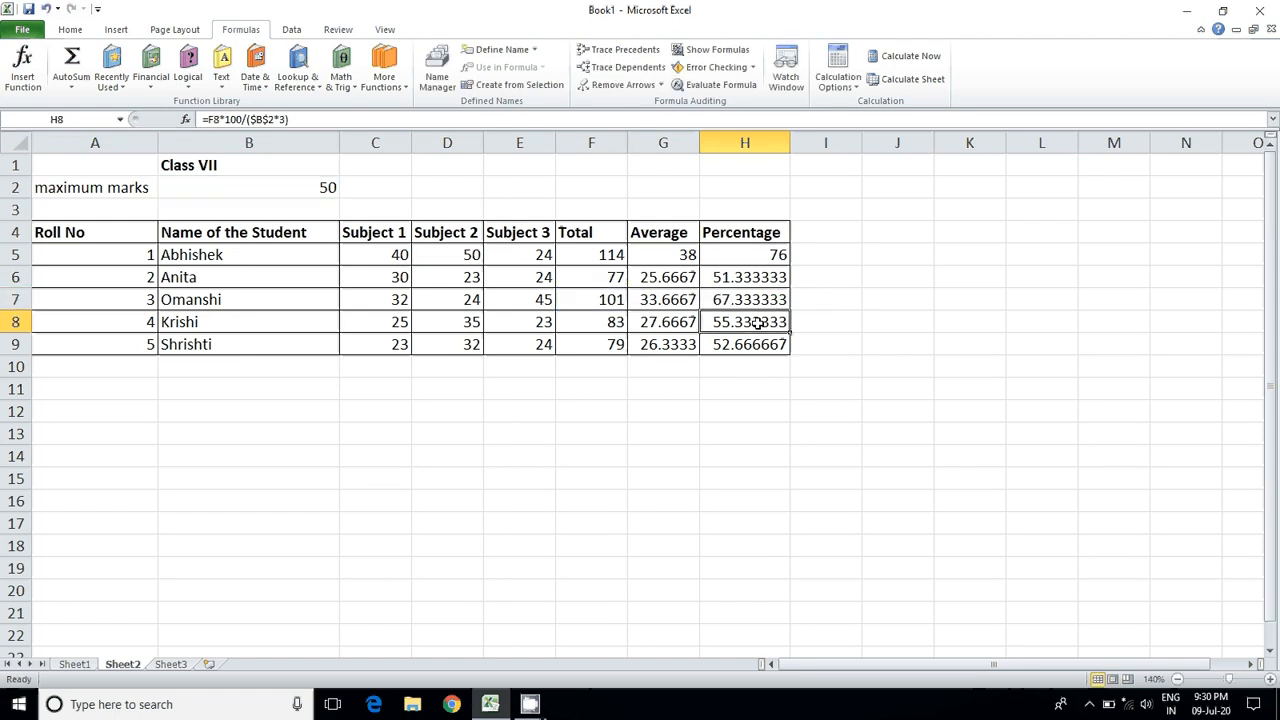
pyautogui.click(749, 344)
pyautogui.doubleClick(749, 344)
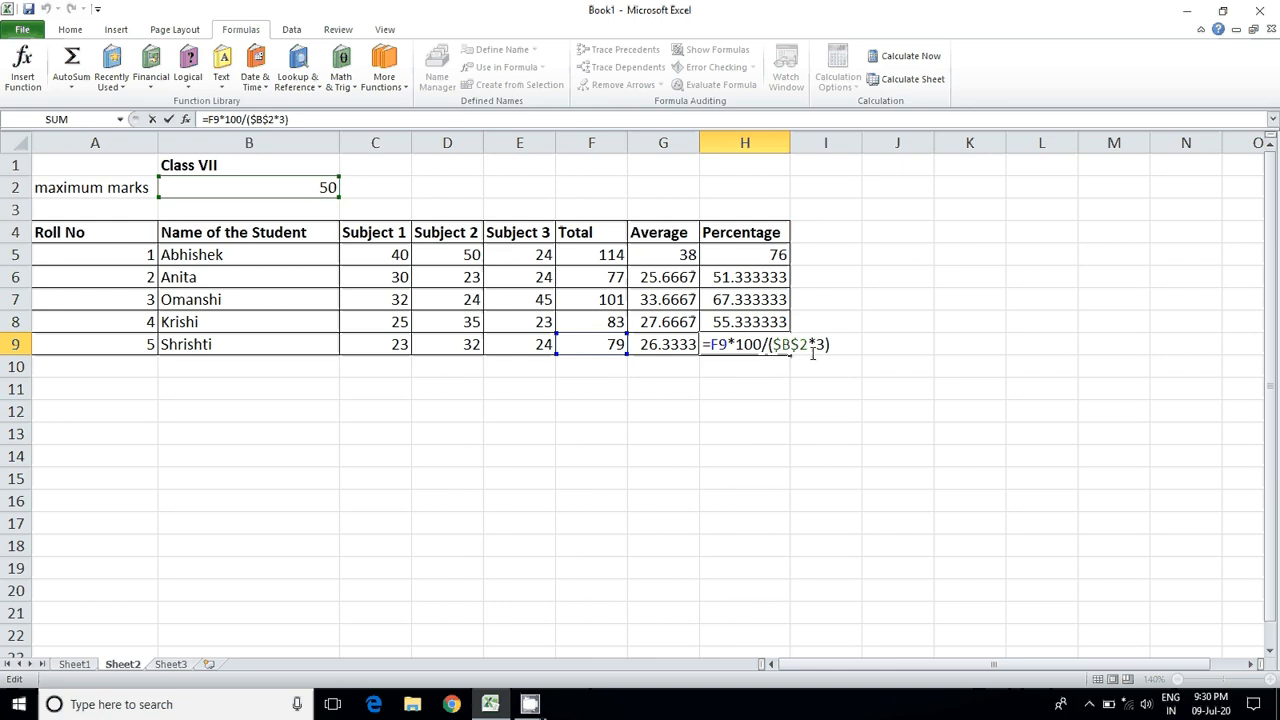
pyautogui.press('Return')
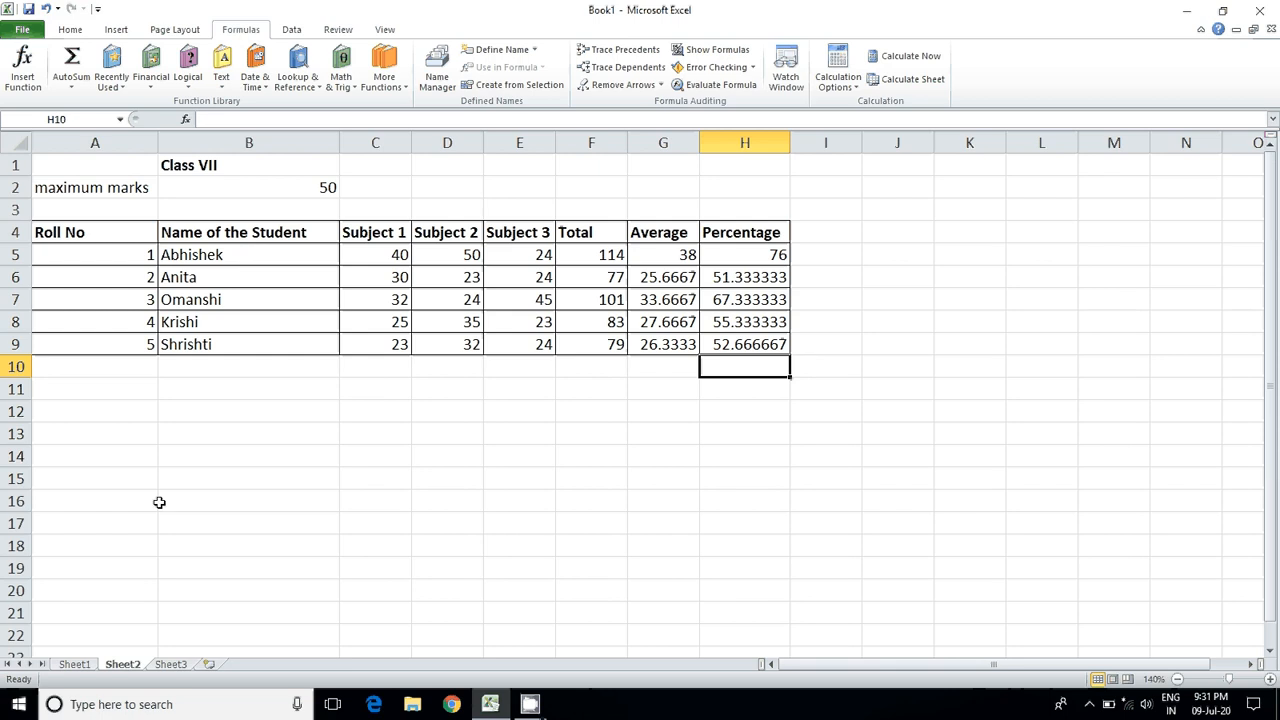
# Step: On Sheet1, open Insert Function for cell E5 and browse the Date & Time and Math & Trig categories, leaving without inserting a function
pyautogui.click(74, 664)
pyautogui.click(70, 29)
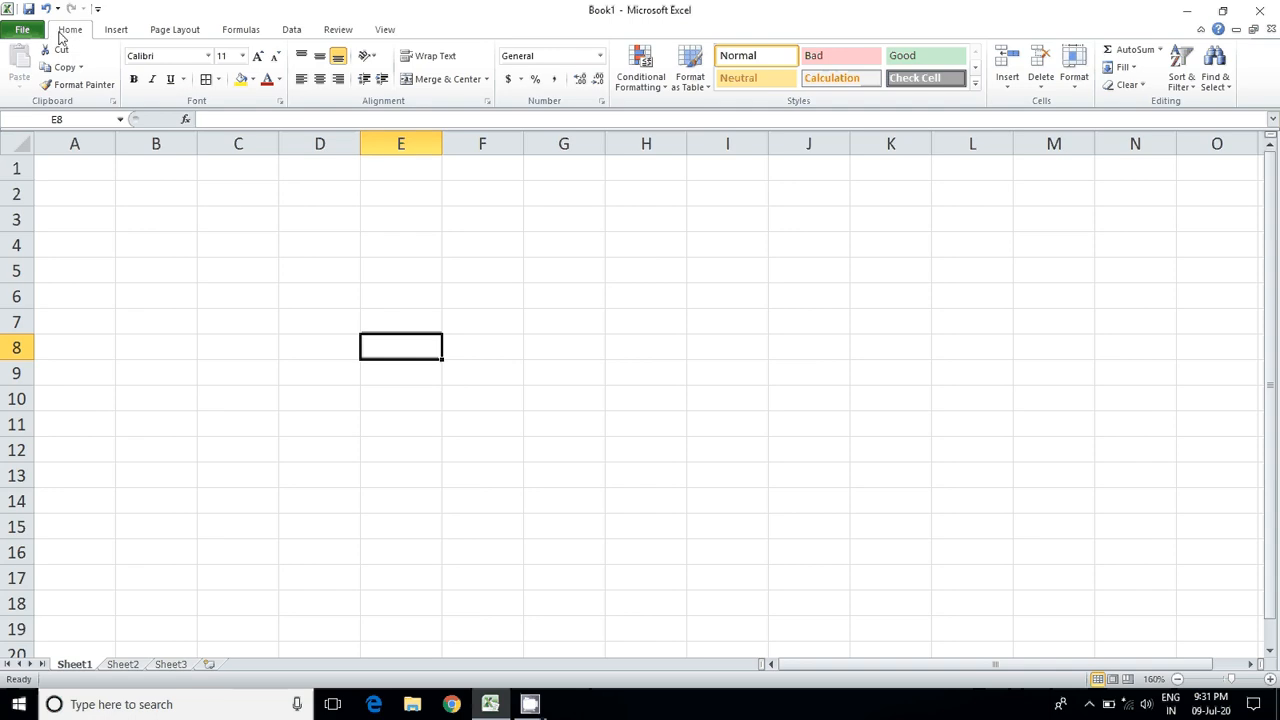
pyautogui.click(238, 30)
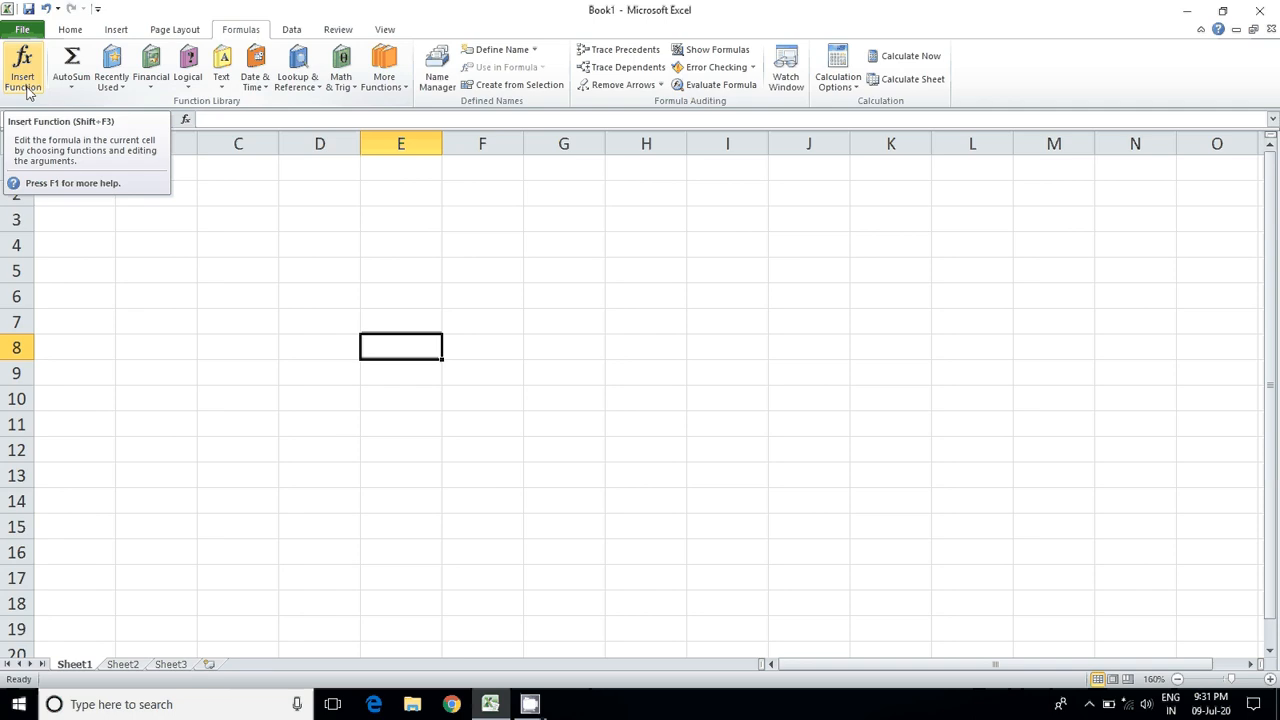
pyautogui.click(376, 268)
pyautogui.hotkey('shift', 'F3')
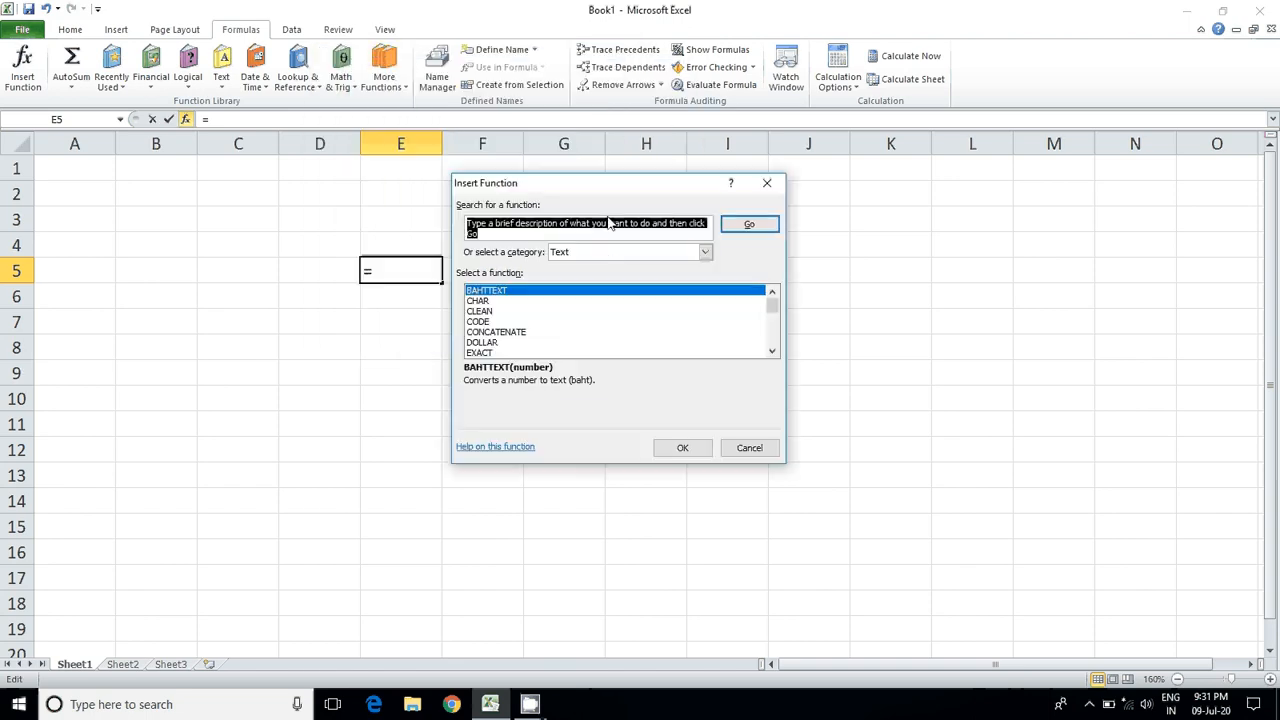
pyautogui.click(602, 254)
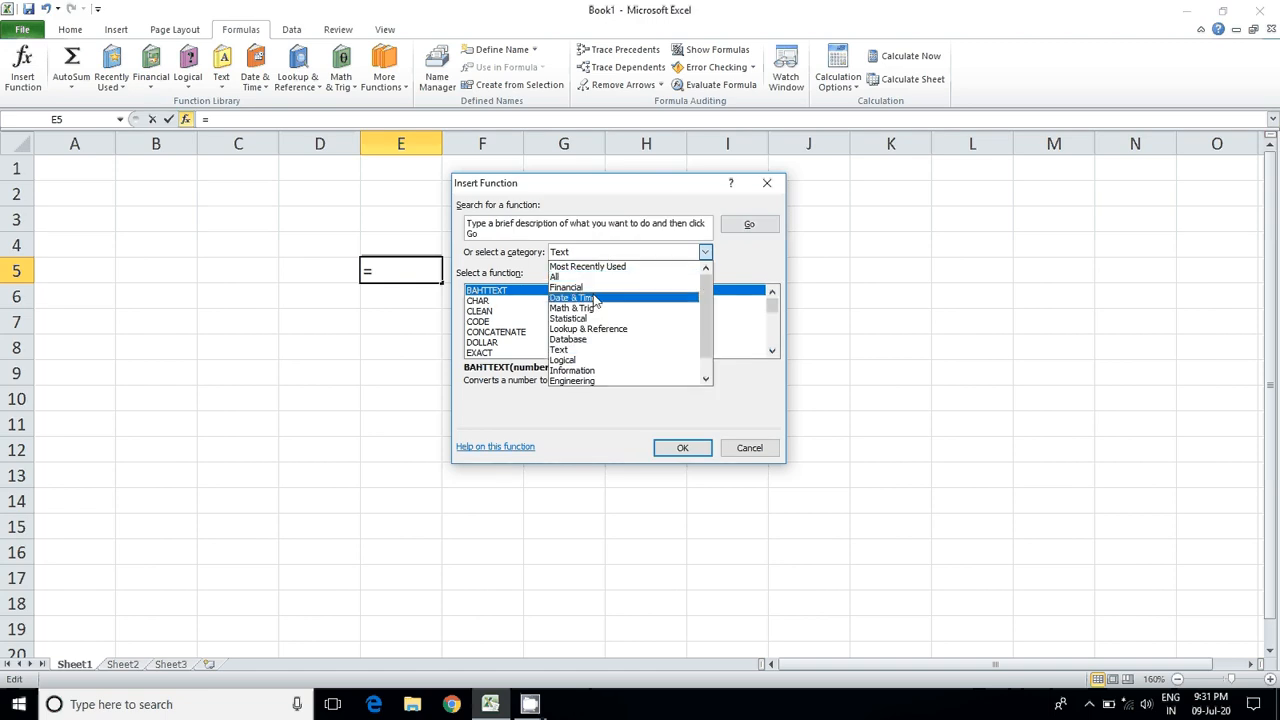
pyautogui.click(594, 298)
pyautogui.click(602, 252)
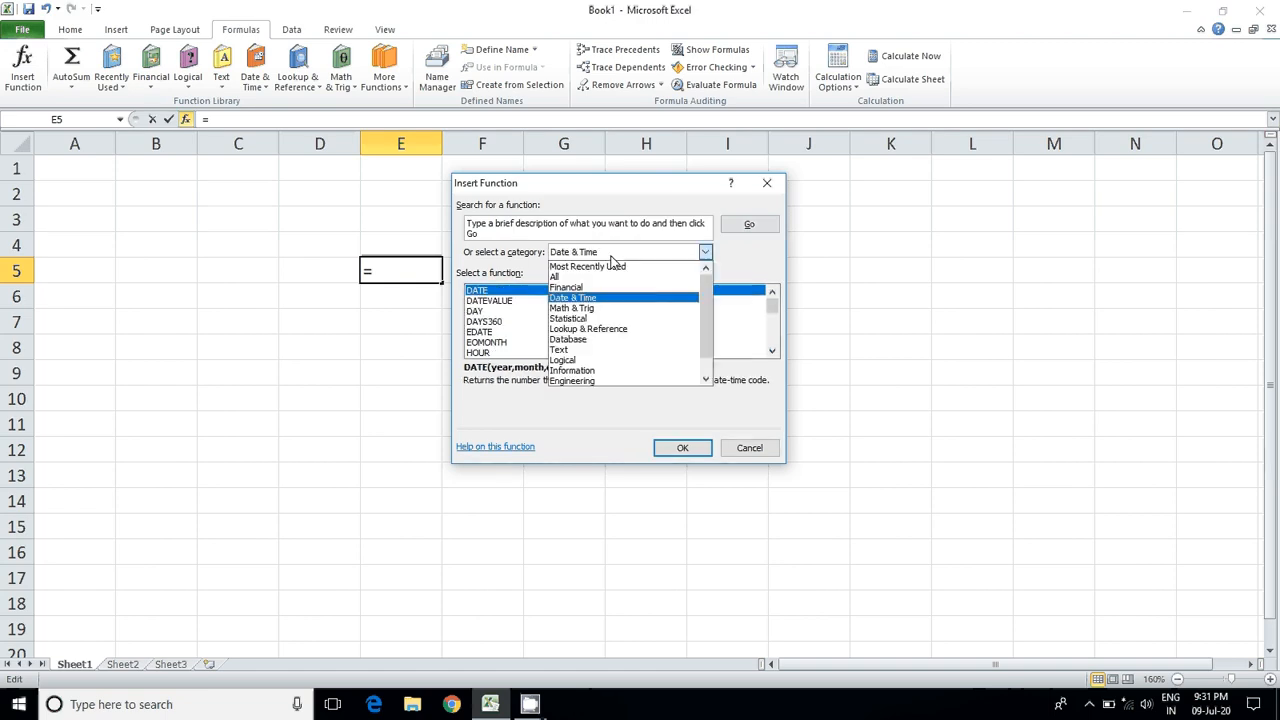
pyautogui.click(593, 309)
pyautogui.click(614, 254)
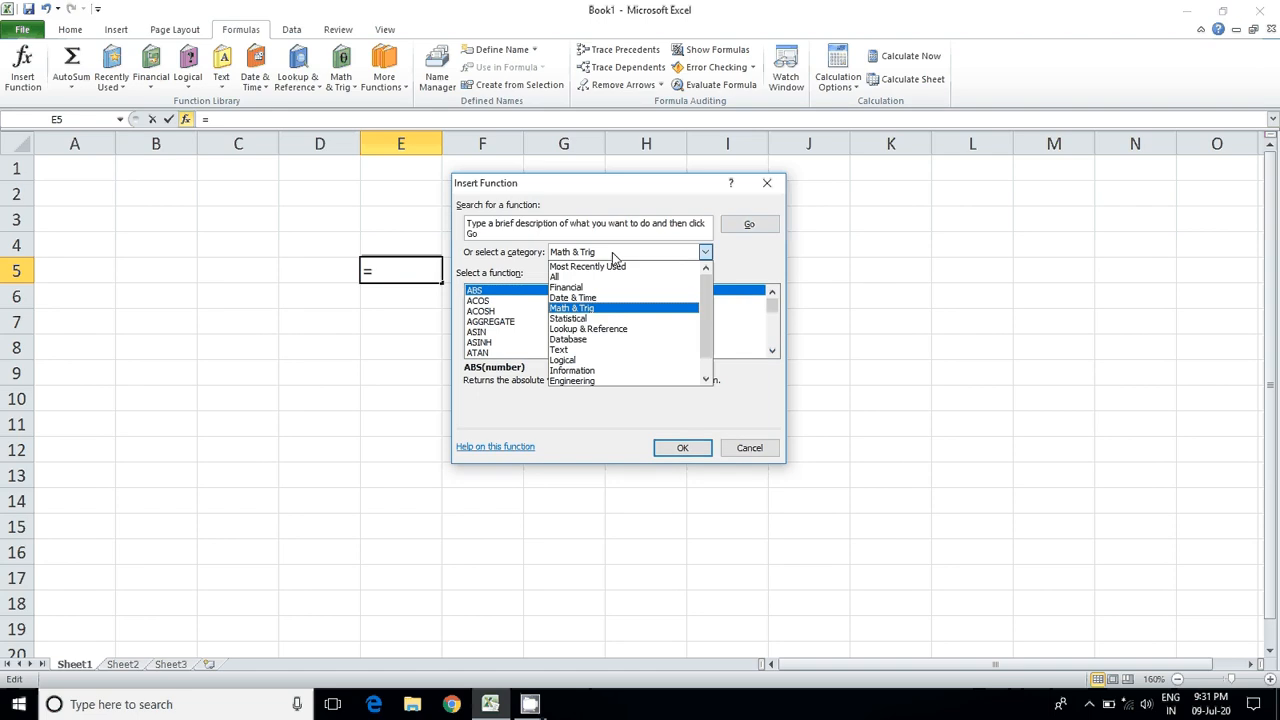
pyautogui.click(749, 447)
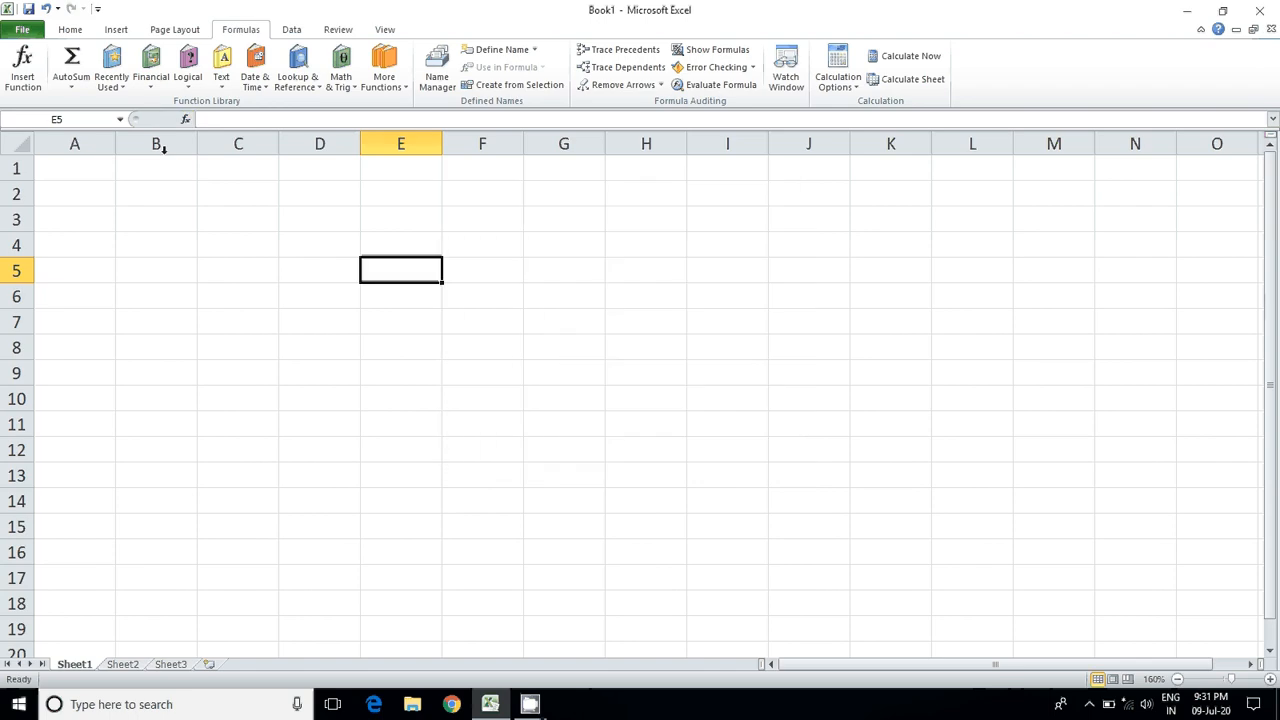
# Step: View the Insert Function dialog again for E5, close it, and look through the Math & Trig function list
pyautogui.click(22, 68)
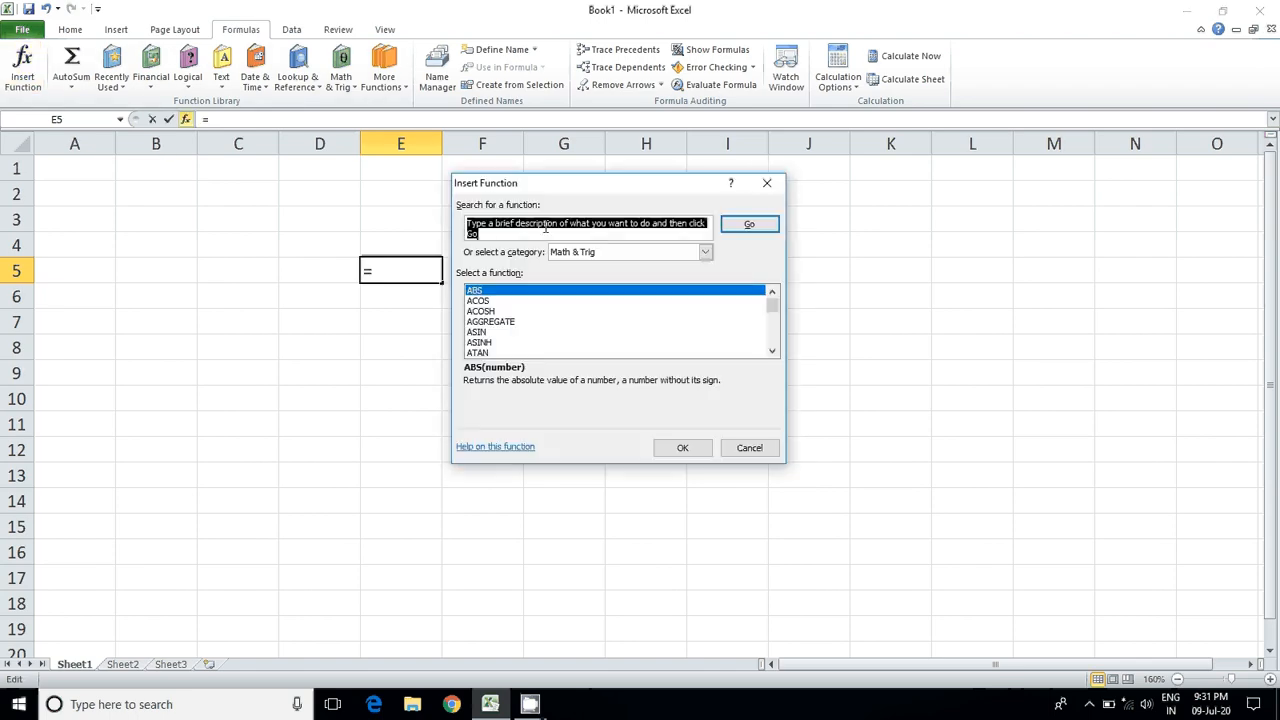
pyautogui.click(770, 185)
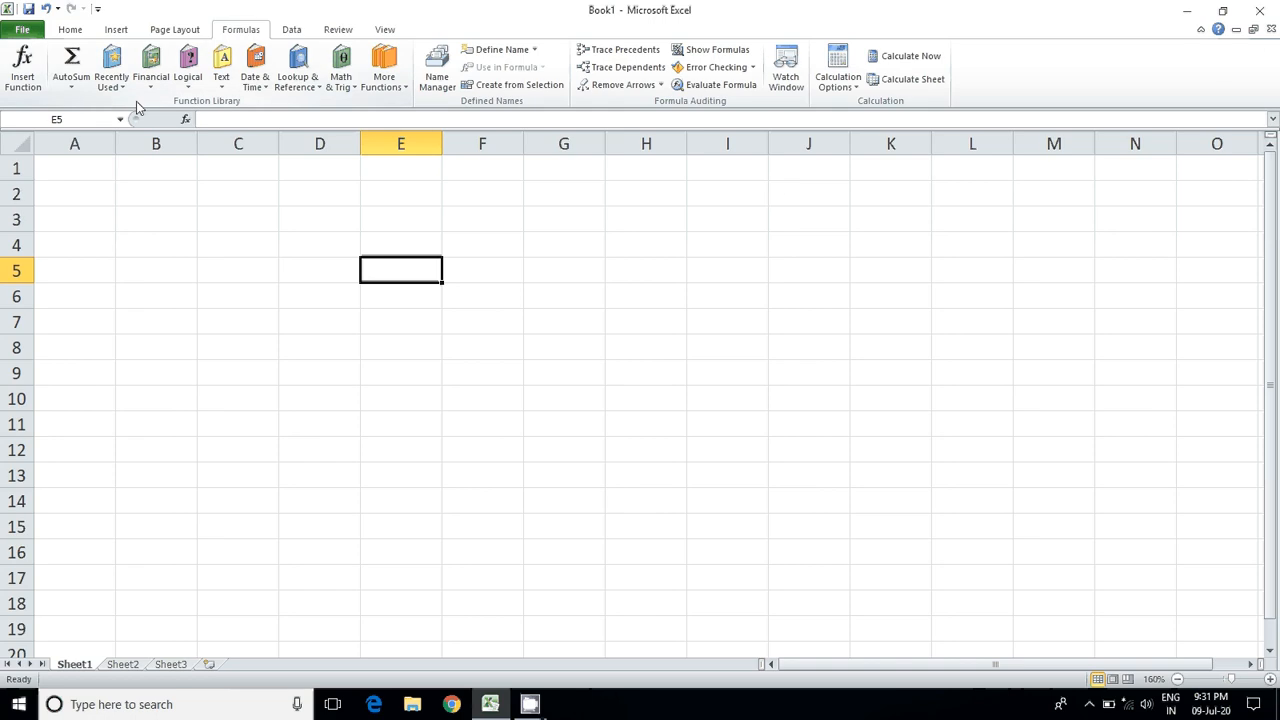
pyautogui.click(350, 88)
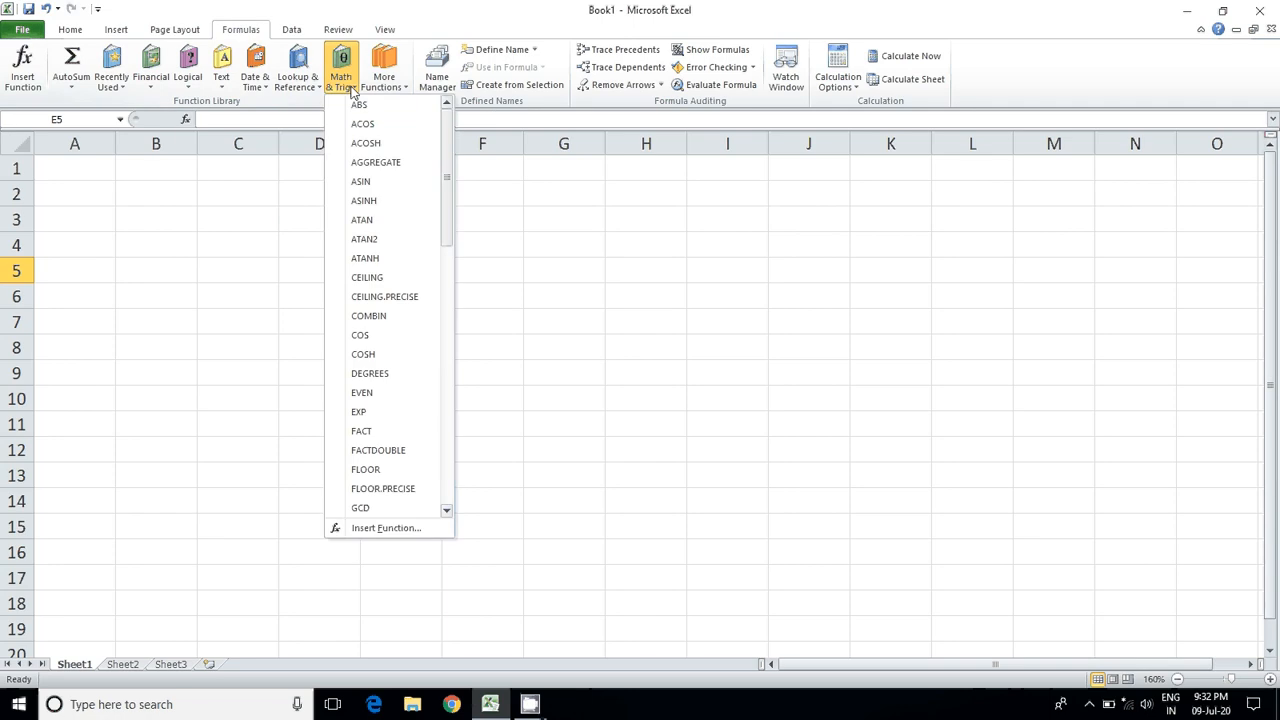
pyautogui.scroll(-5, 420, 231)
pyautogui.scroll(2, 420, 234)
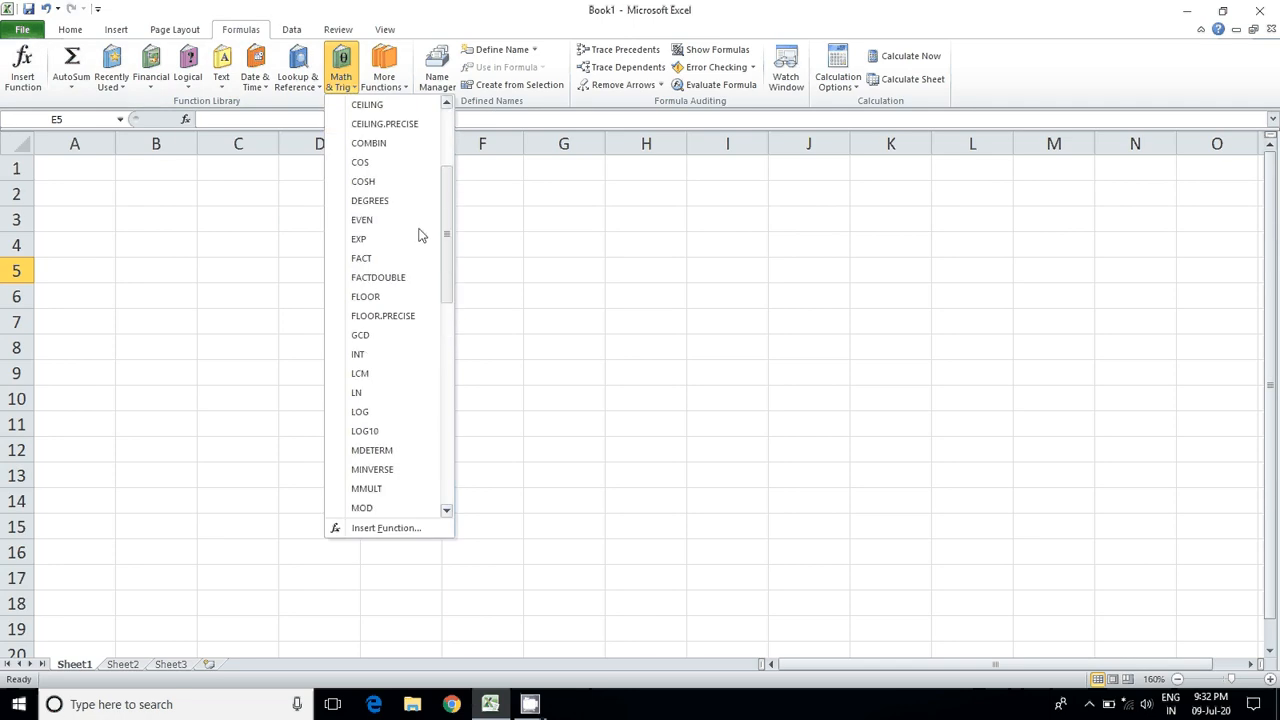
pyautogui.scroll(3, 422, 238)
pyautogui.click(220, 248)
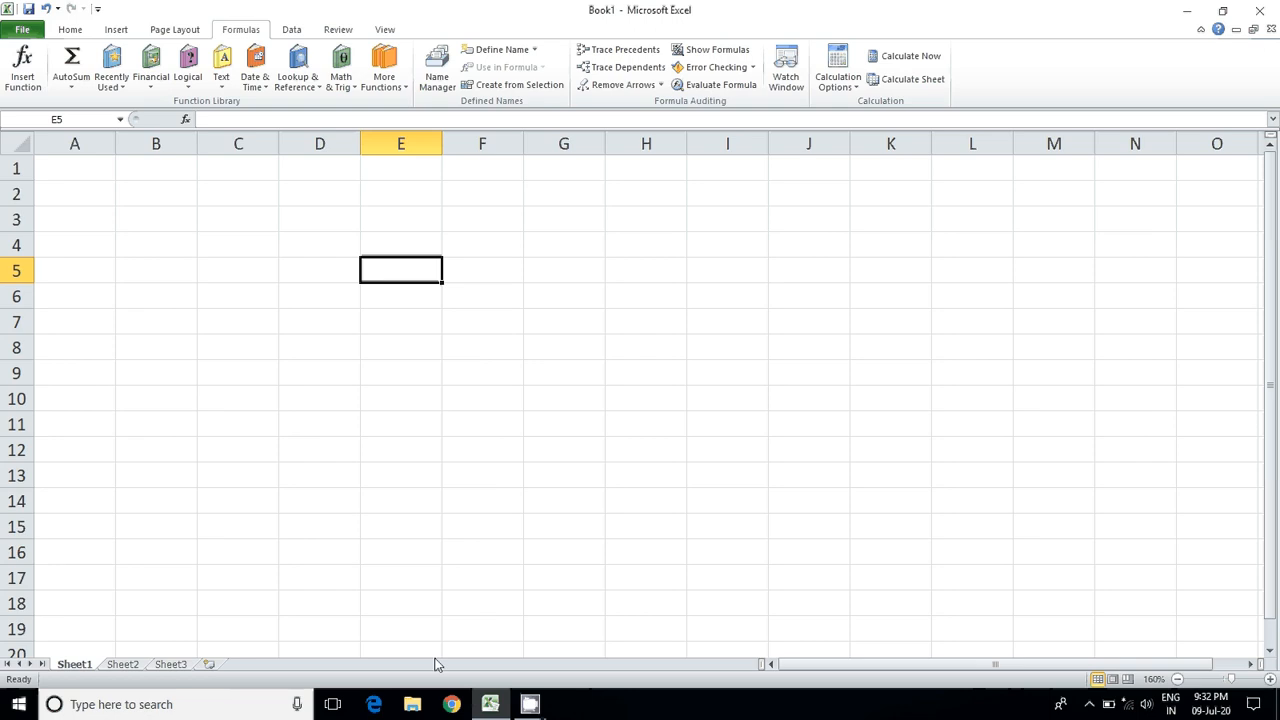
pyautogui.click(541, 713)
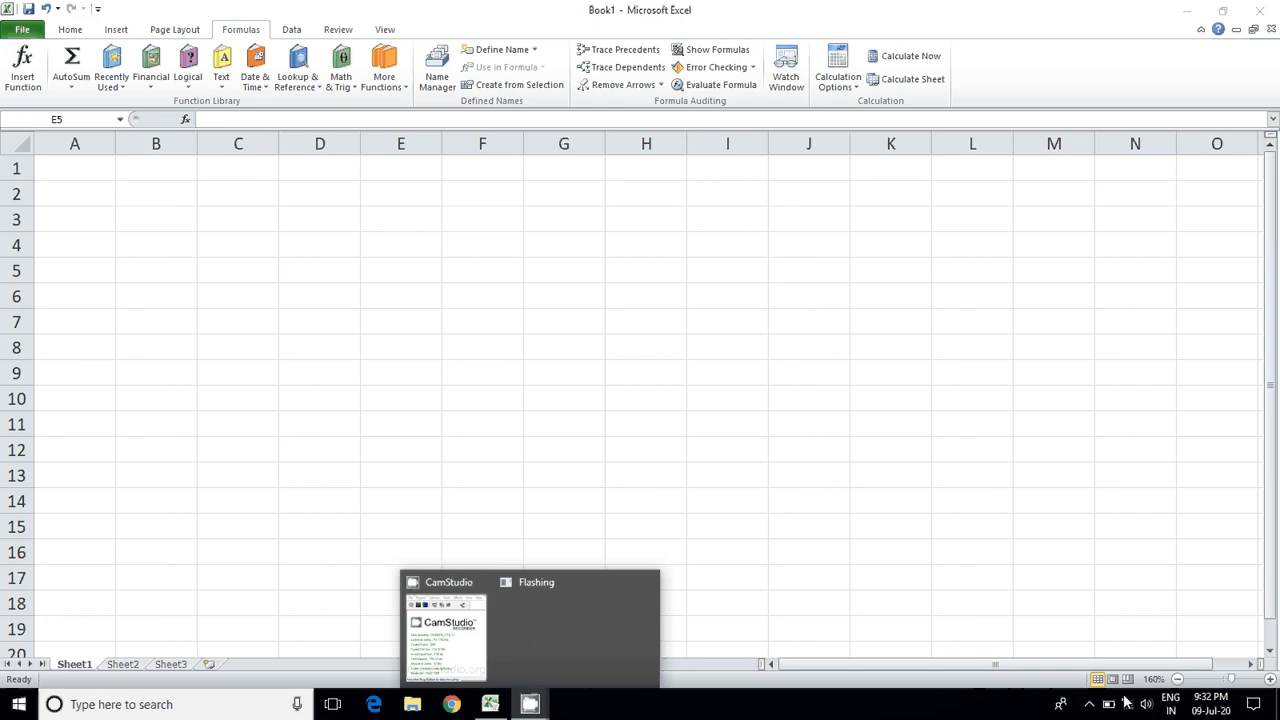
pyautogui.click(1089, 704)
pyautogui.rightClick(1091, 680)
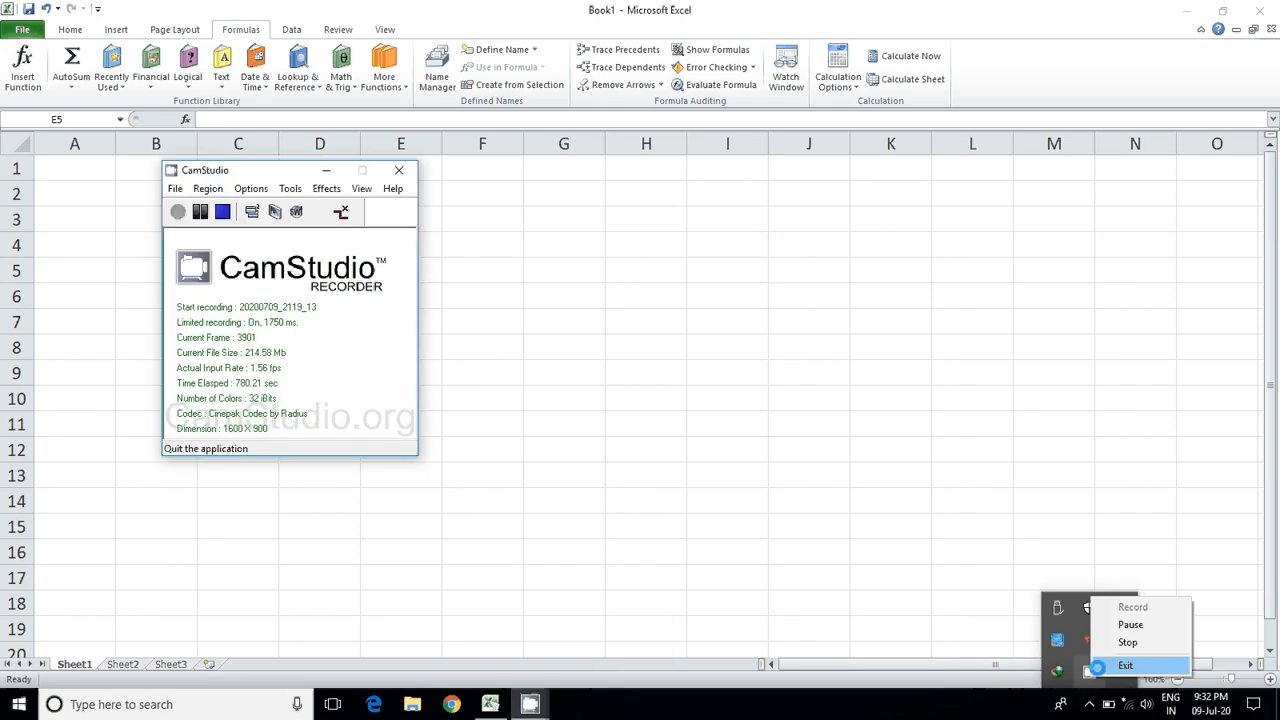